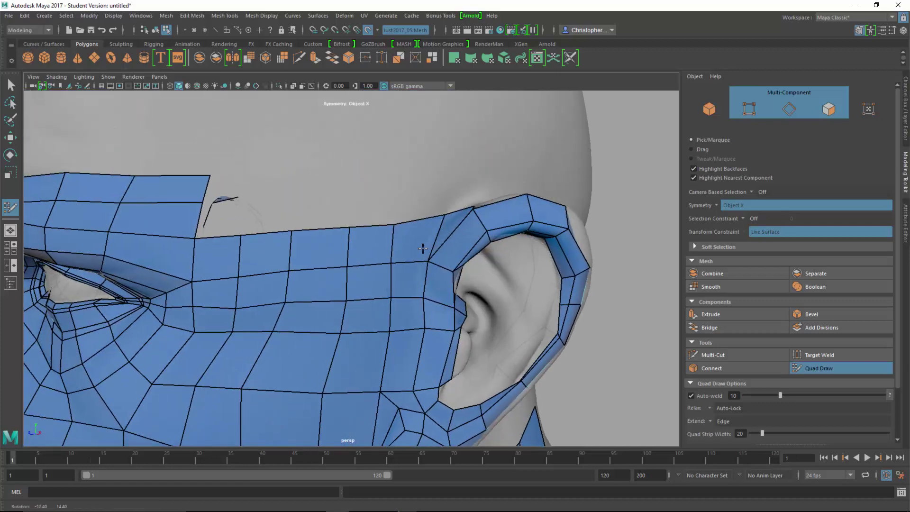
Reposition the vertices along the rear inner edge of the ear rim to refine the strip's shape.
{"action": "right_click_drag", "start_coordinate": [412, 241], "coordinate": [541, 324], "text": "alt"}
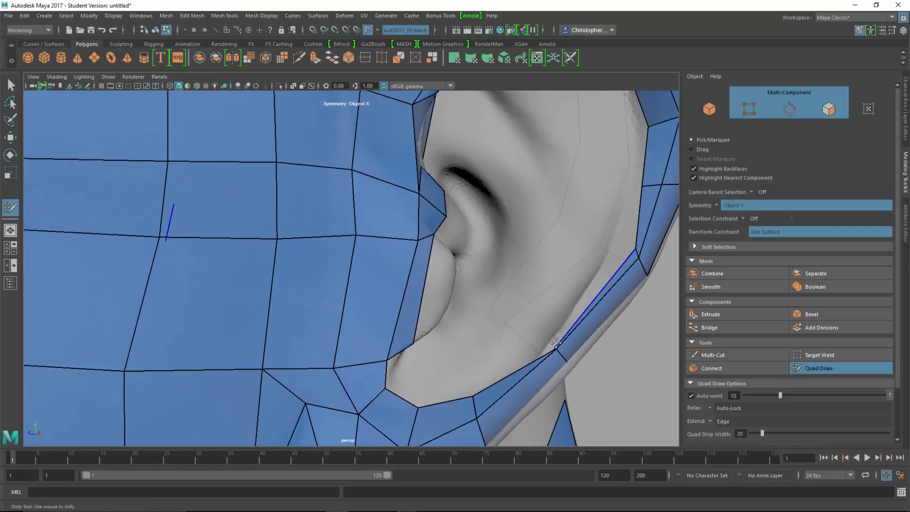
{"action": "left_click_drag", "start_coordinate": [555, 346], "coordinate": [546, 340]}
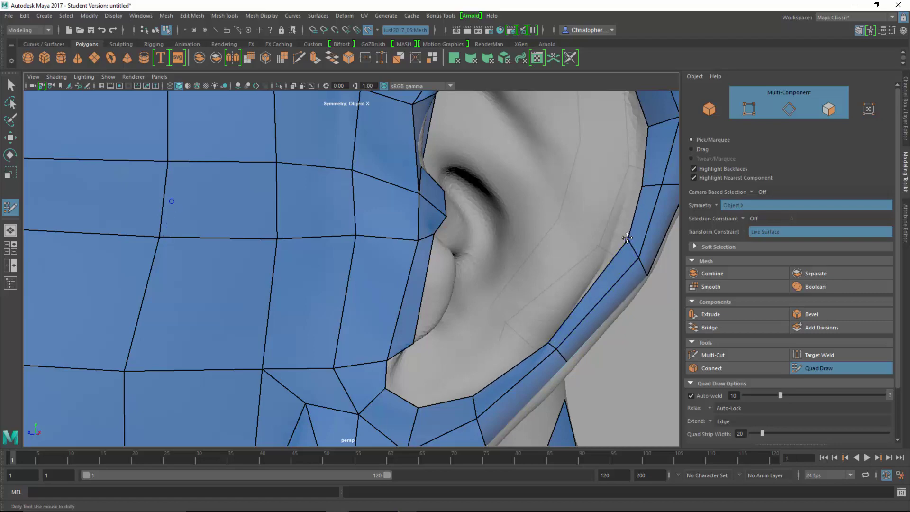
{"action": "left_click_drag", "start_coordinate": [628, 239], "coordinate": [615, 247]}
{"action": "right_click_drag", "start_coordinate": [632, 236], "coordinate": [585, 230], "text": "alt"}
{"action": "middle_click_drag", "start_coordinate": [585, 230], "coordinate": [551, 322], "text": "alt"}
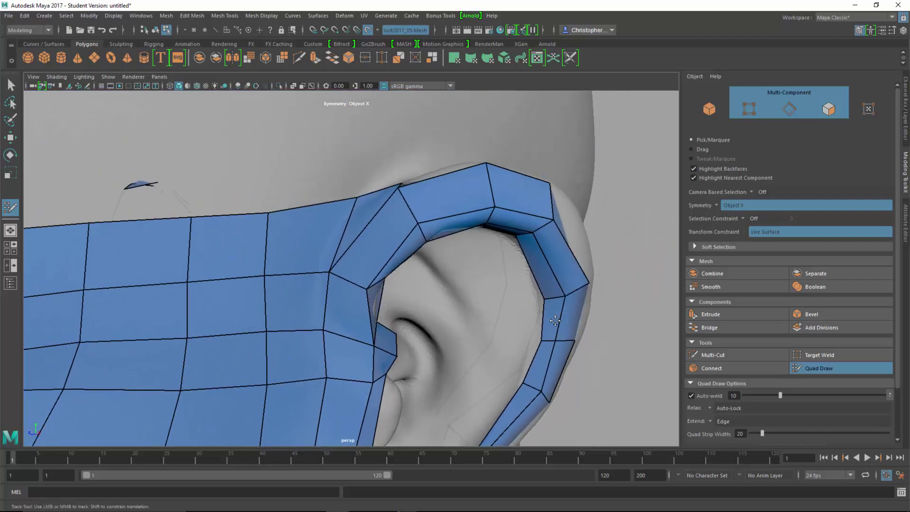
{"action": "left_click_drag", "start_coordinate": [550, 331], "coordinate": [409, 174], "text": "alt"}
{"action": "left_click_drag", "start_coordinate": [445, 223], "coordinate": [438, 227]}
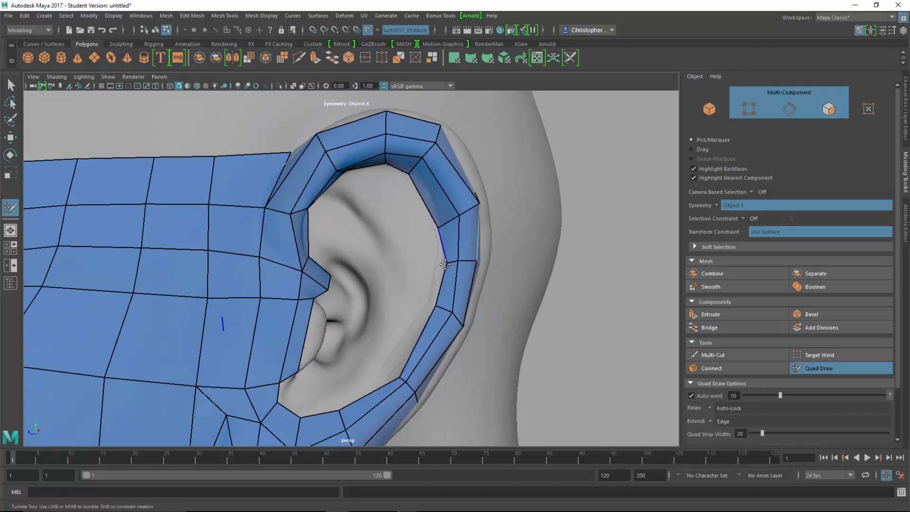
{"action": "left_click_drag", "start_coordinate": [446, 261], "coordinate": [439, 262]}
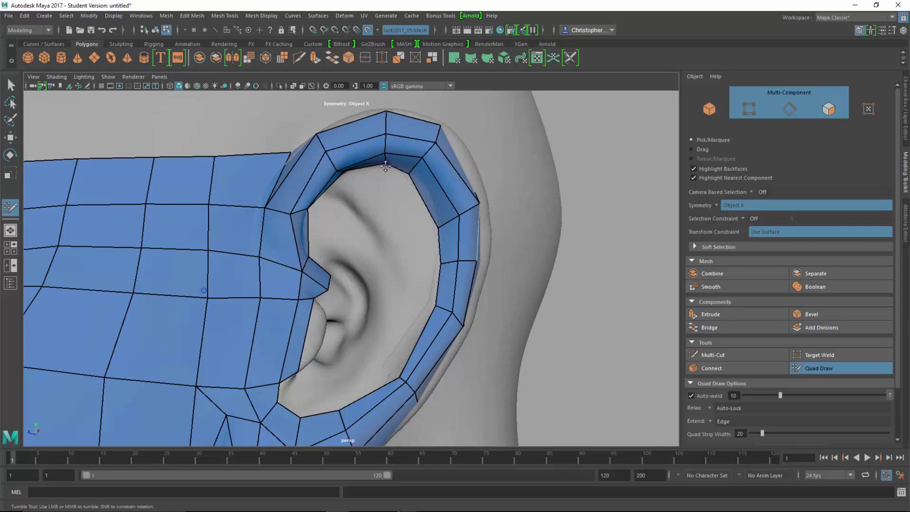
{"action": "mouse_move", "coordinate": [356, 178]}
{"action": "left_mouse_down", "text": "alt"}
{"action": "mouse_move", "coordinate": [350, 173]}
{"action": "mouse_move", "coordinate": [388, 203]}
{"action": "left_mouse_up", "text": "alt"}
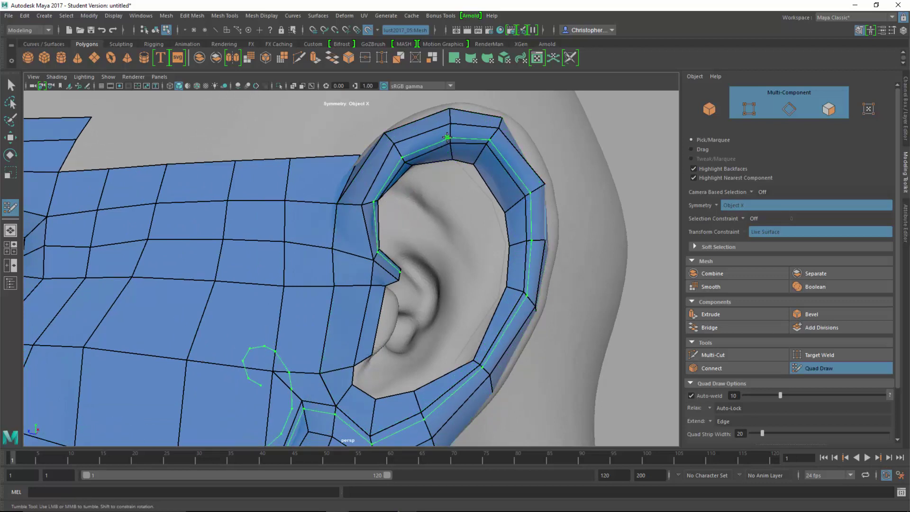
{"action": "left_click", "coordinate": [616, 230], "text": "ctrl"}
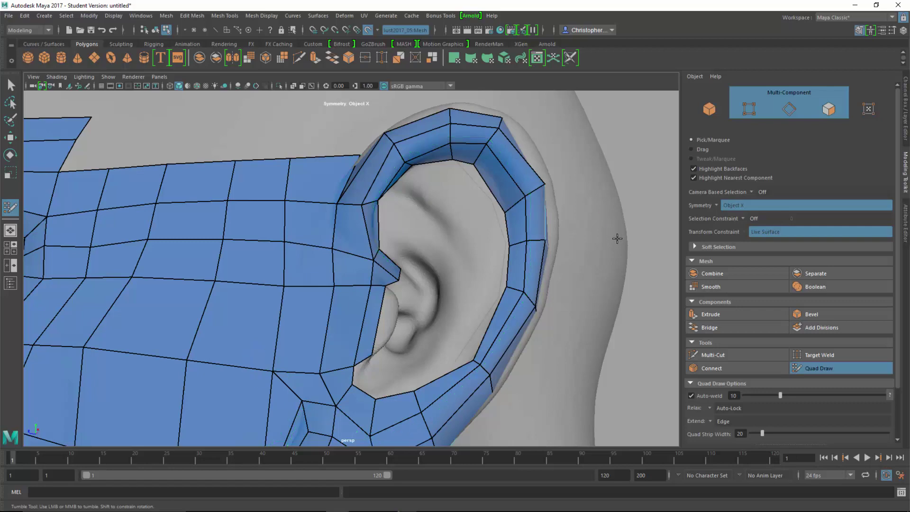
{"action": "left_click_drag", "start_coordinate": [600, 220], "coordinate": [573, 221], "text": "alt"}
{"action": "right_click_drag", "start_coordinate": [601, 222], "coordinate": [659, 224], "text": "alt"}
{"action": "middle_click_drag", "start_coordinate": [588, 226], "coordinate": [609, 187], "text": "alt"}
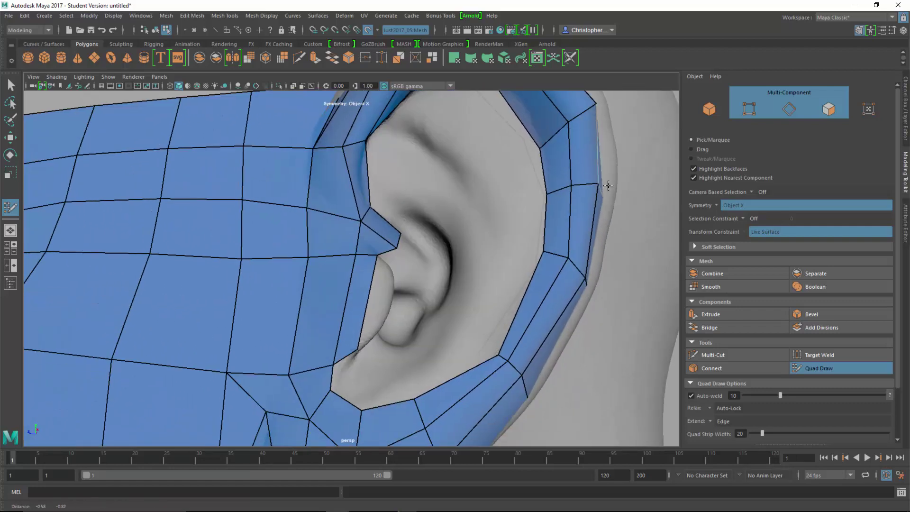
Delete the narrow face at the upper front of the ear's inner rim and rebuild it as a wider quad.
{"action": "left_click_drag", "start_coordinate": [462, 187], "coordinate": [471, 225], "text": "alt"}
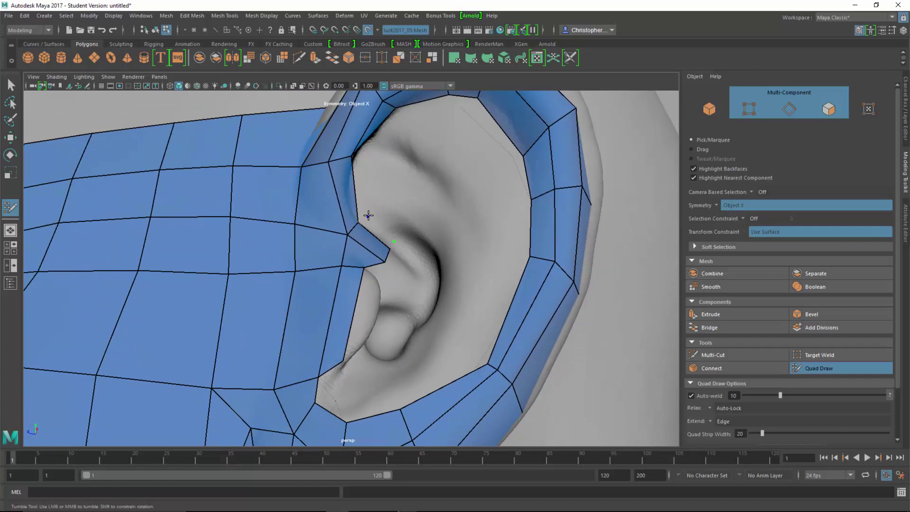
{"action": "left_click_drag", "start_coordinate": [372, 170], "coordinate": [364, 172], "text": "alt"}
{"action": "middle_click_drag", "start_coordinate": [376, 204], "coordinate": [380, 214], "text": "alt"}
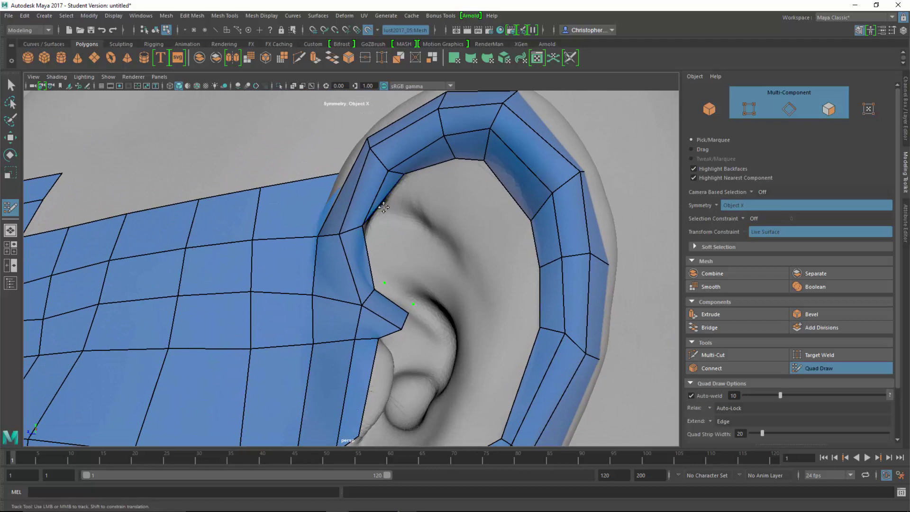
{"action": "left_click_drag", "start_coordinate": [386, 202], "coordinate": [383, 215]}
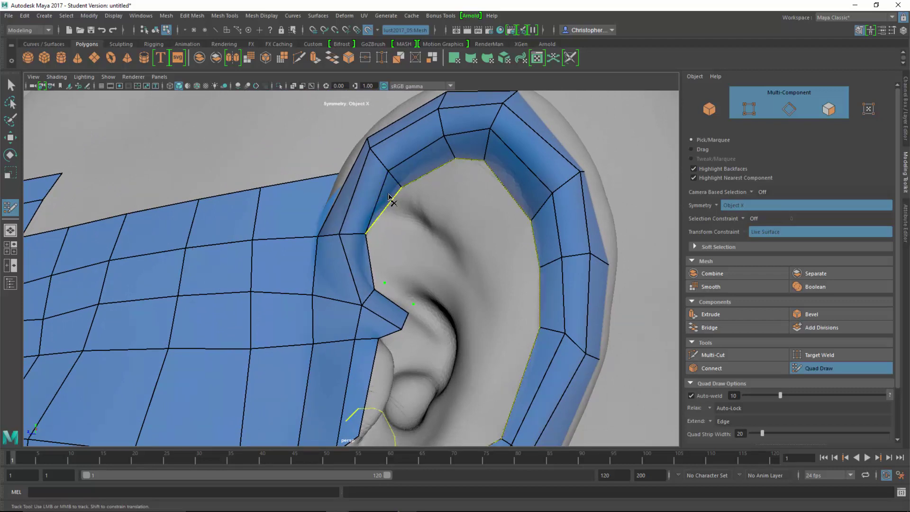
{"action": "left_click", "coordinate": [396, 201], "text": "shift"}
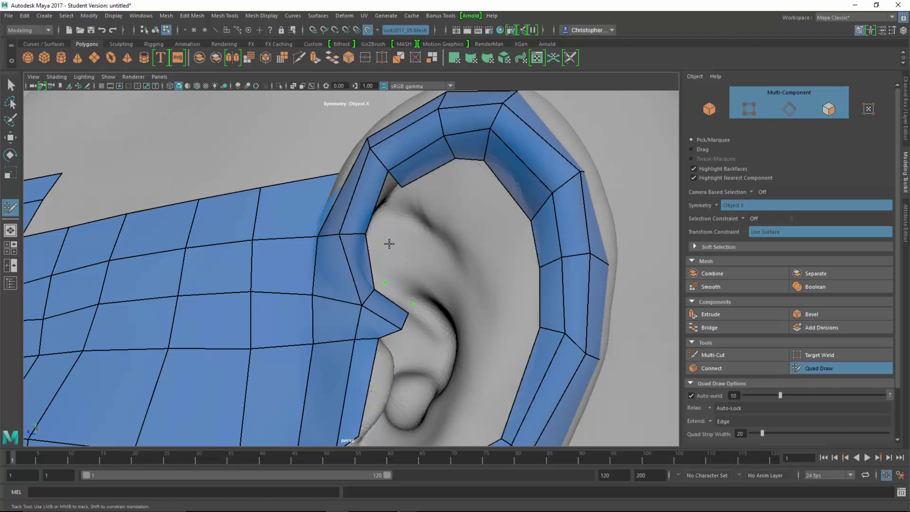
{"action": "left_click", "coordinate": [386, 233]}
{"action": "left_click", "coordinate": [376, 258], "text": "shift"}
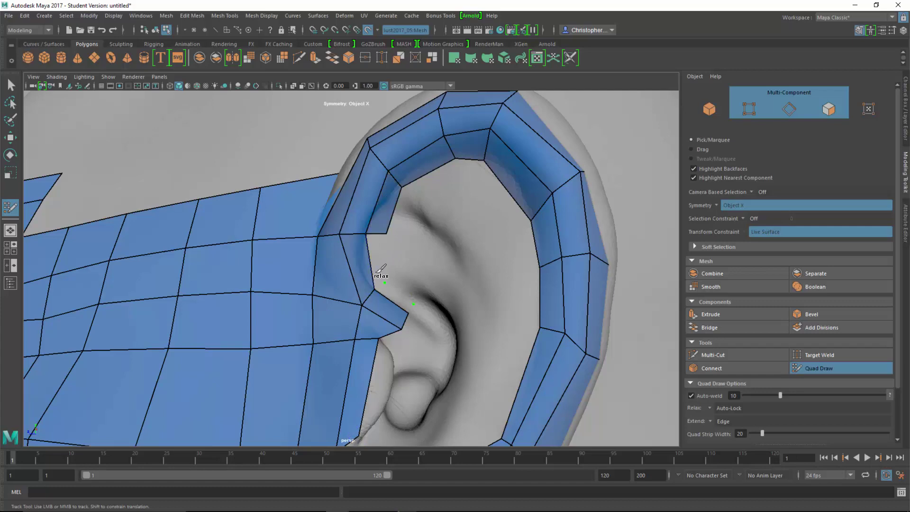
Fill quads down the front inner edge of the ear onto the small pointed projection above the ear canal.
{"action": "left_click", "coordinate": [384, 281]}
{"action": "scroll", "coordinate": [379, 313], "scroll_direction": "up", "scroll_amount": 3}
{"action": "mouse_move", "coordinate": [377, 315]}
{"action": "middle_mouse_down", "text": "alt"}
{"action": "mouse_move", "coordinate": [442, 144]}
{"action": "mouse_move", "coordinate": [441, 187]}
{"action": "middle_mouse_up", "text": "alt"}
{"action": "scroll", "coordinate": [438, 144], "scroll_direction": "down", "scroll_amount": 4}
{"action": "left_click_drag", "start_coordinate": [441, 187], "coordinate": [445, 209], "text": "alt"}
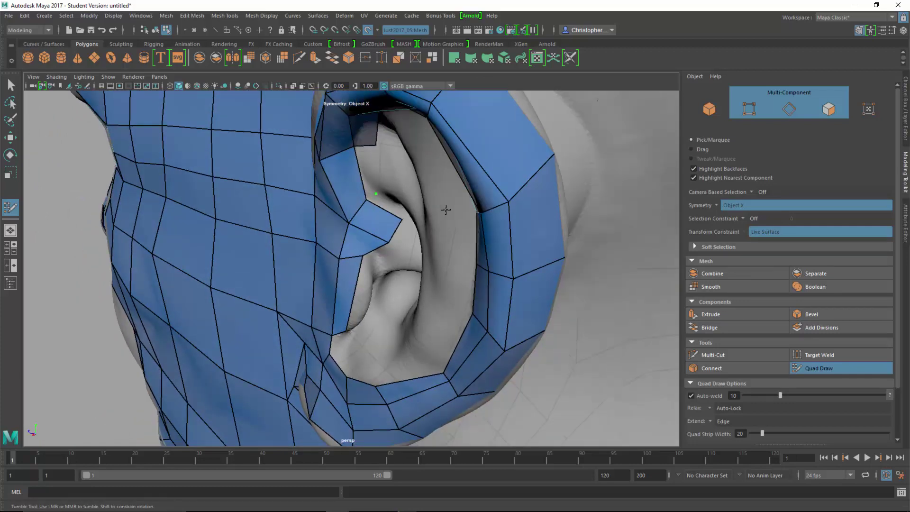
{"action": "middle_click_drag", "start_coordinate": [415, 194], "coordinate": [441, 210], "text": "alt"}
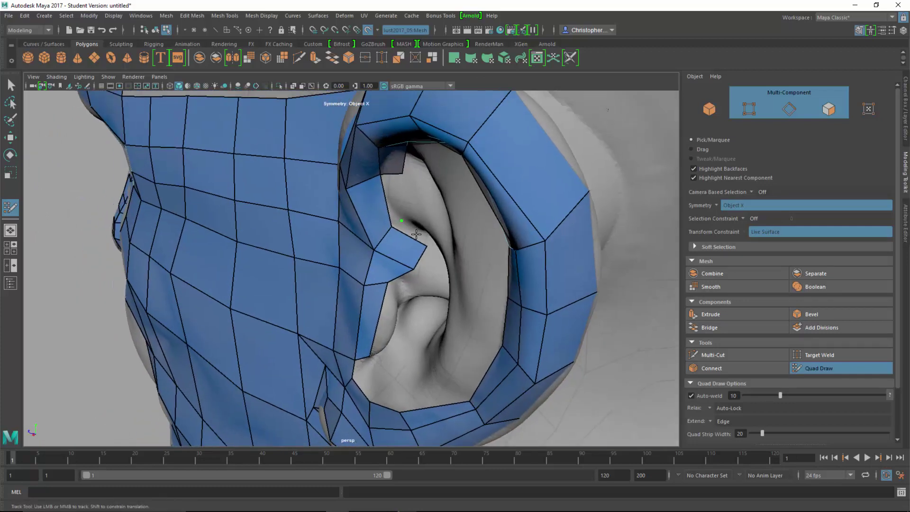
{"action": "left_click", "coordinate": [394, 199], "text": "shift"}
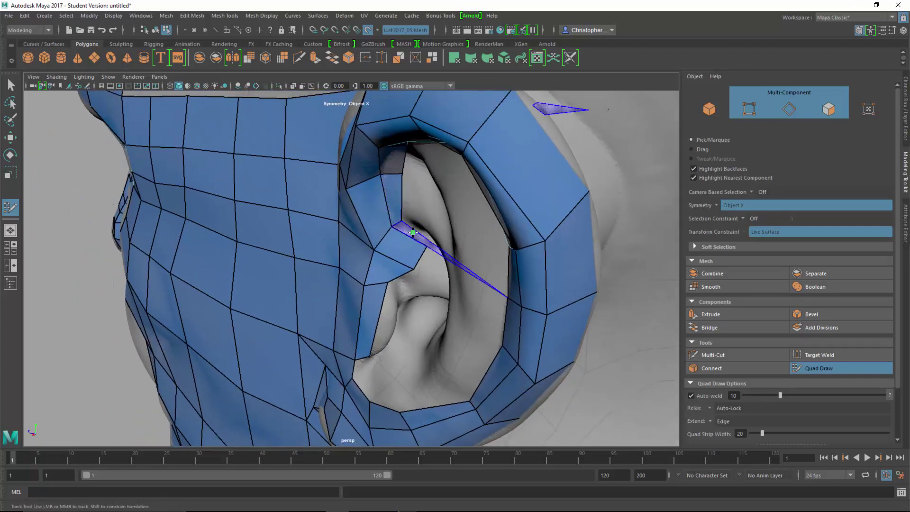
{"action": "left_click_drag", "start_coordinate": [450, 220], "coordinate": [501, 167], "text": "alt"}
{"action": "middle_click_drag", "start_coordinate": [501, 167], "coordinate": [439, 209], "text": "alt"}
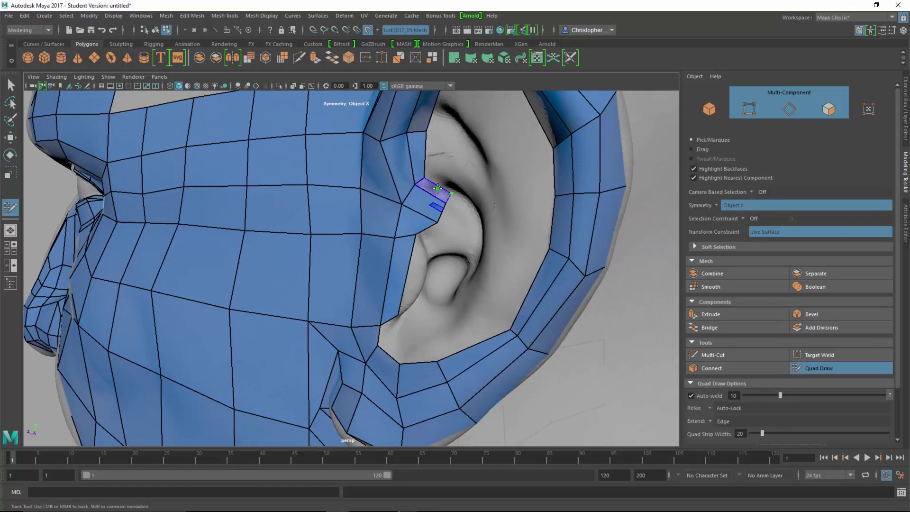
{"action": "left_click", "coordinate": [437, 188], "text": "shift"}
Add a row of quads along the lower inner rim of the ear, from the earlobe up to mid-height at the rear.
{"action": "mouse_move", "coordinate": [470, 207]}
{"action": "left_mouse_down", "text": "alt"}
{"action": "mouse_move", "coordinate": [436, 193]}
{"action": "mouse_move", "coordinate": [469, 234]}
{"action": "mouse_move", "coordinate": [503, 332]}
{"action": "left_mouse_up", "text": "alt"}
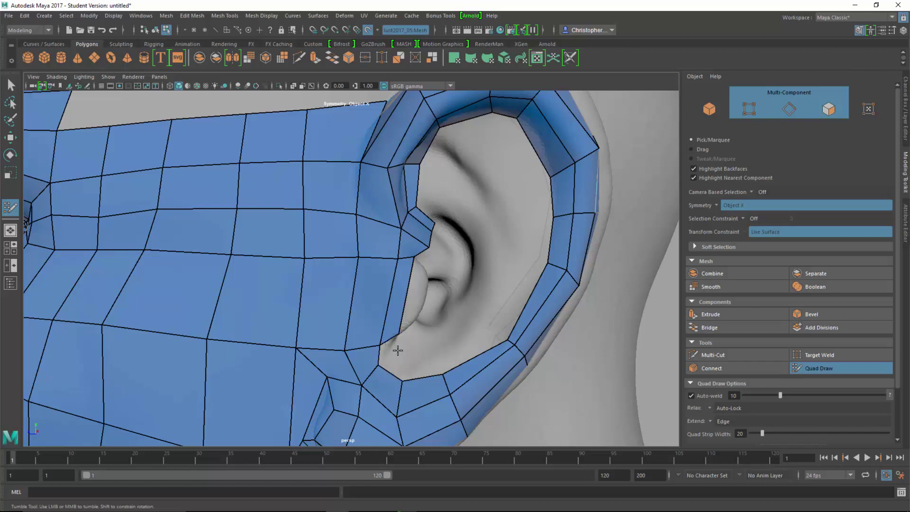
{"action": "left_click", "coordinate": [415, 360]}
{"action": "left_click", "coordinate": [444, 353], "text": "shift"}
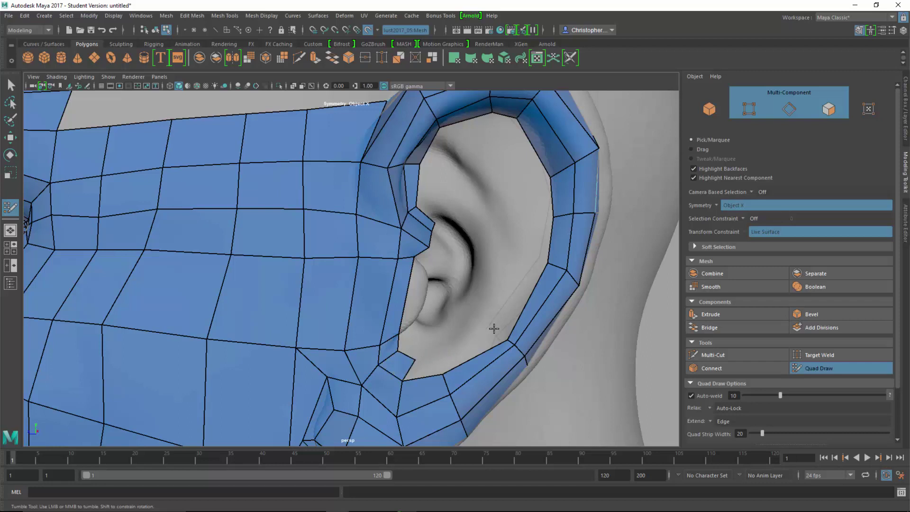
{"action": "left_click", "coordinate": [533, 219]}
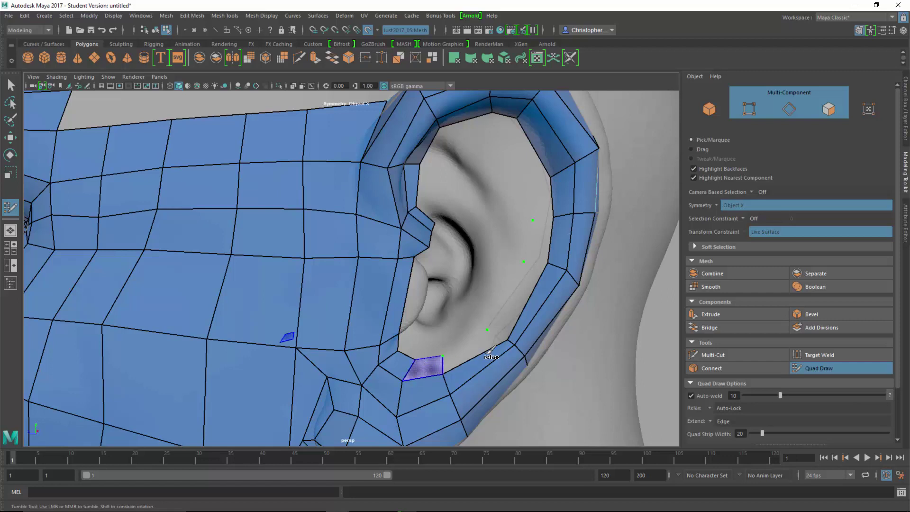
{"action": "left_click", "coordinate": [539, 234], "text": "shift"}
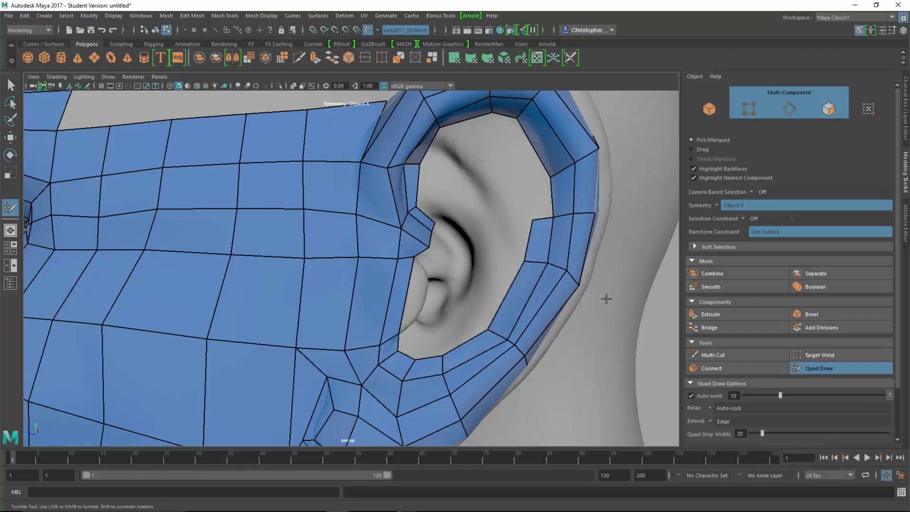
Fill quads beneath the upper inner rim of the ear and extend them with a quad toward the lower rear.
{"action": "left_click_drag", "start_coordinate": [619, 348], "coordinate": [514, 211], "text": "alt"}
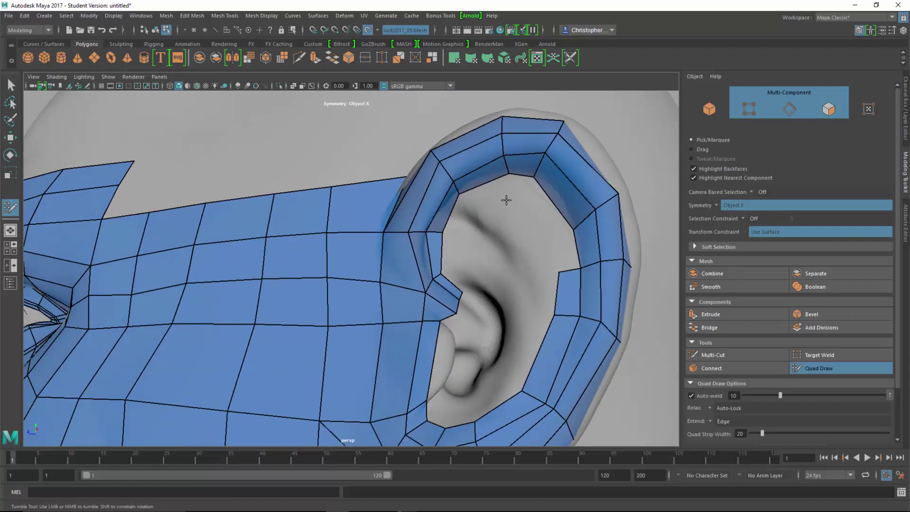
{"action": "left_click", "coordinate": [503, 199]}
{"action": "key", "text": "shift"}
{"action": "left_click", "coordinate": [503, 202], "text": "shift"}
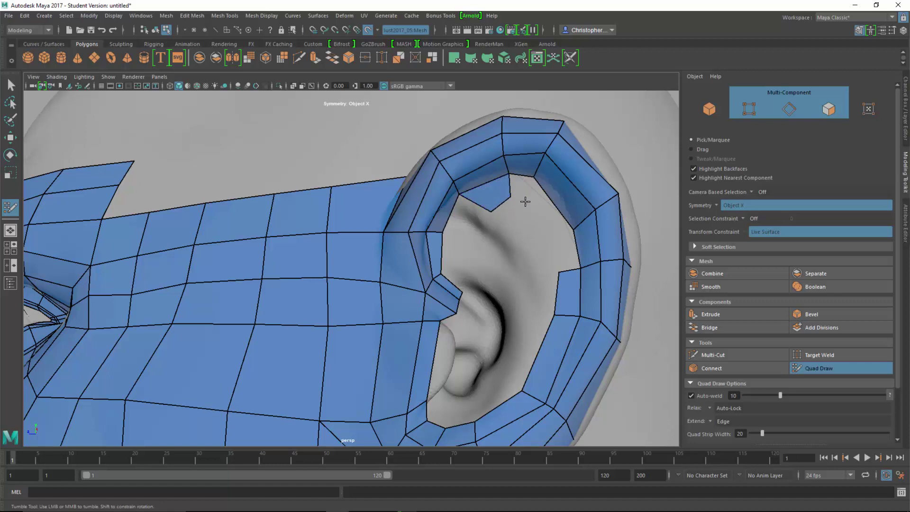
{"action": "left_click", "coordinate": [509, 223], "text": "shift"}
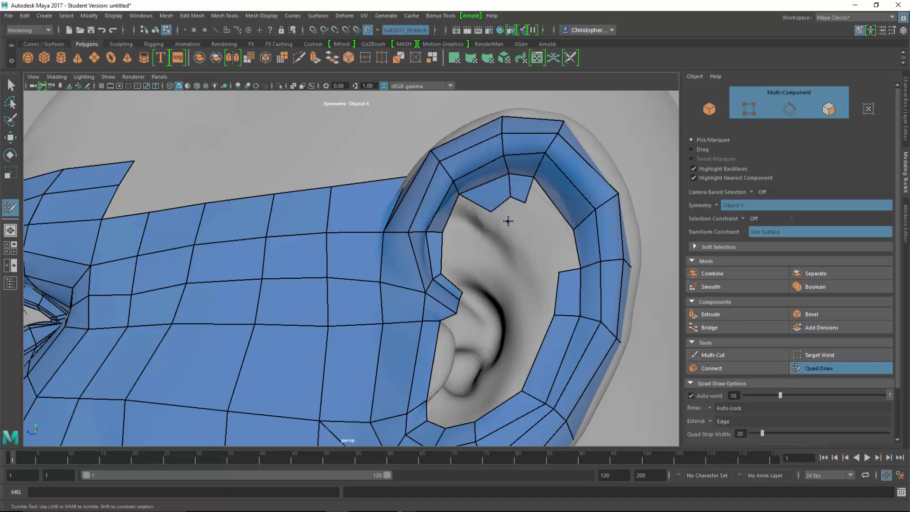
{"action": "left_click_drag", "start_coordinate": [527, 204], "coordinate": [522, 206]}
{"action": "key", "text": "shift"}
{"action": "key", "text": "ctrl+z"}
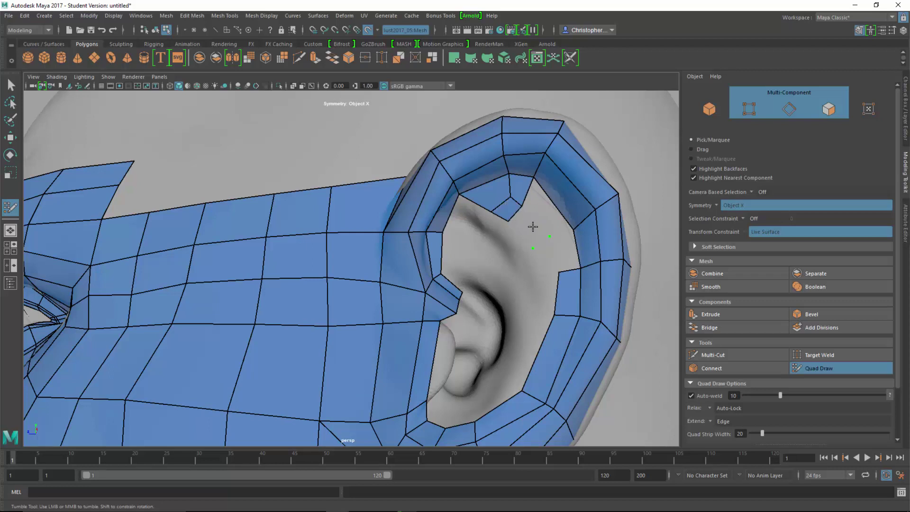
{"action": "key", "text": "shift"}
{"action": "left_click", "coordinate": [537, 254], "text": "shift"}
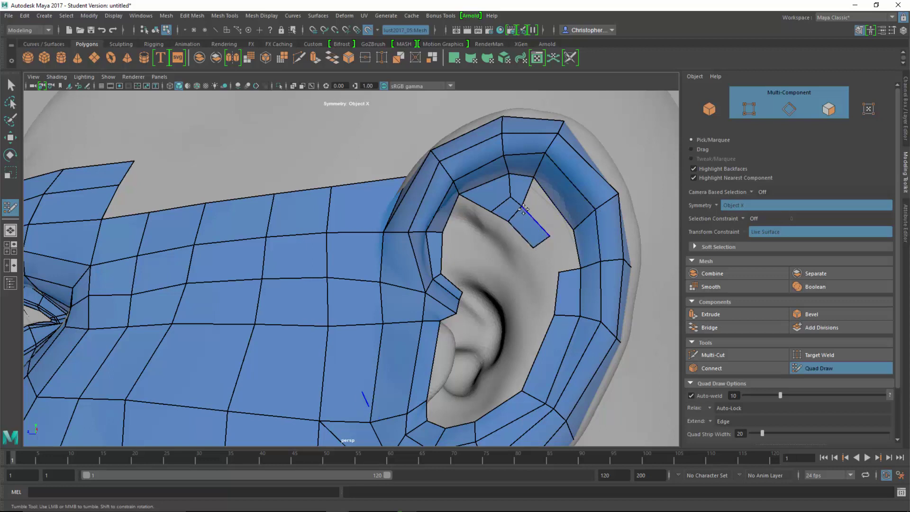
Adjust the vertices of the hanging strip and insert an edge loop along its length and across the upper rim.
{"action": "left_click_drag", "start_coordinate": [511, 198], "coordinate": [517, 193]}
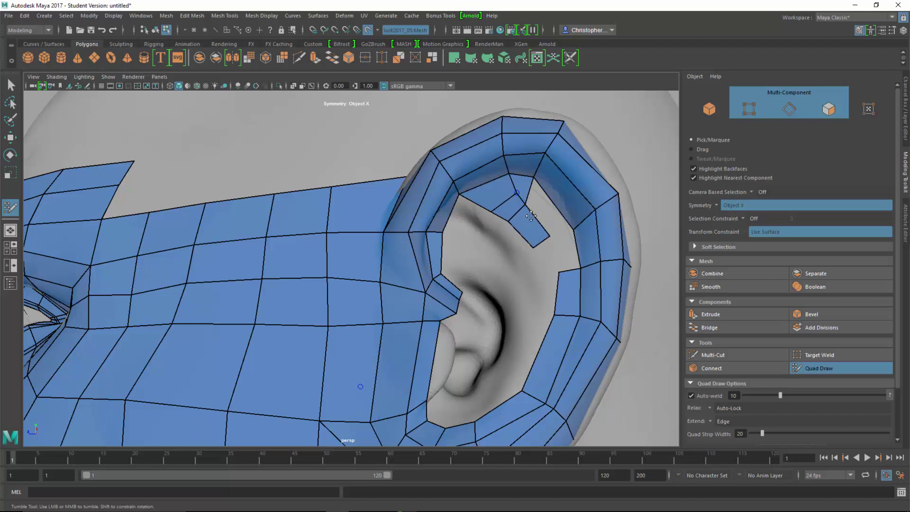
{"action": "left_click_drag", "start_coordinate": [536, 249], "coordinate": [535, 254]}
{"action": "key", "text": "ctrl"}
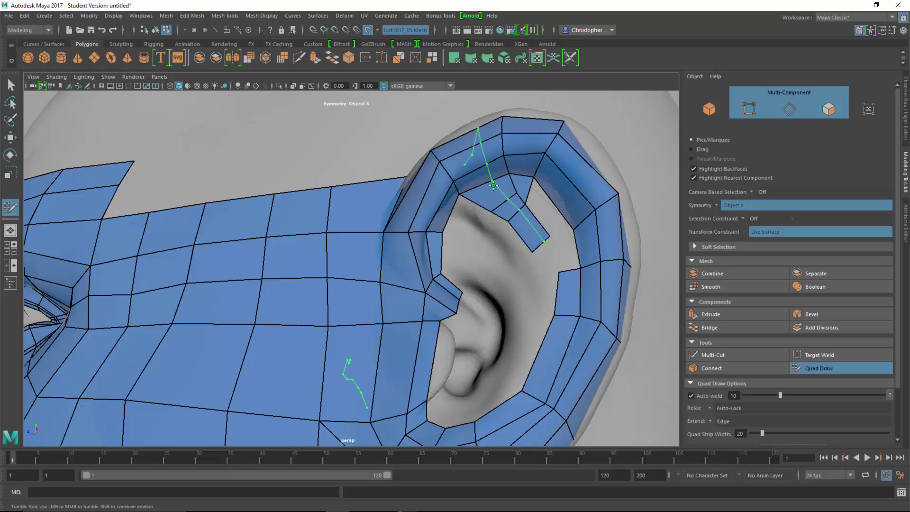
{"action": "left_click", "coordinate": [490, 212], "text": "ctrl"}
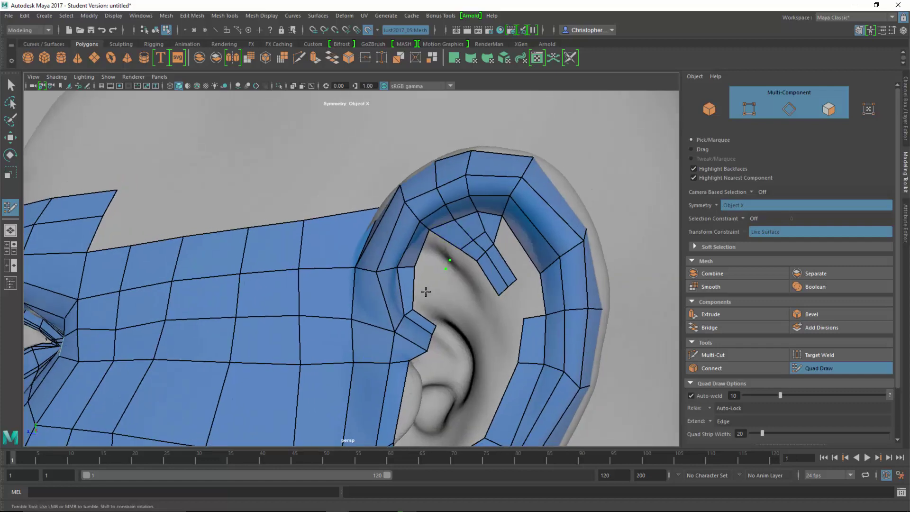
Fill a quad at the upper front inner corner of the ear and reposition its outer corner vertex.
{"action": "scroll", "coordinate": [463, 238], "scroll_direction": "up", "scroll_amount": 5}
{"action": "key", "text": "shift"}
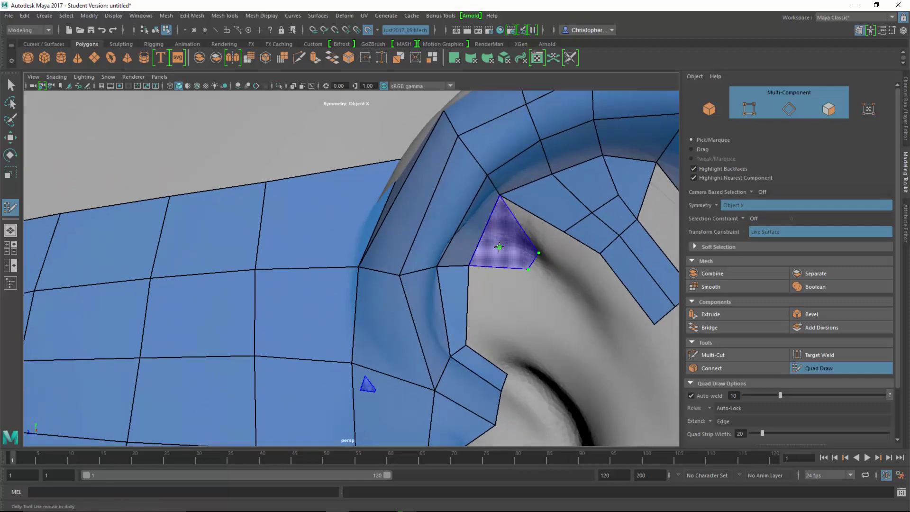
{"action": "left_click", "coordinate": [533, 253], "text": "shift"}
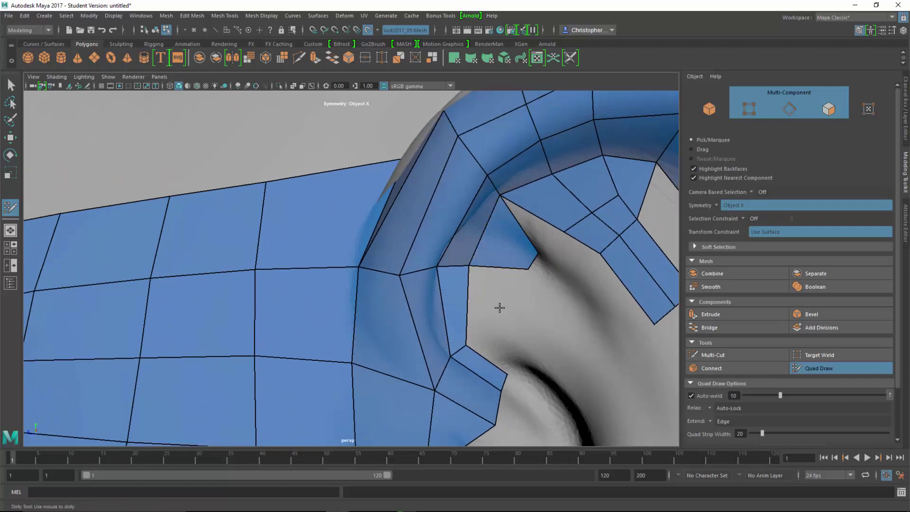
{"action": "middle_click_drag", "start_coordinate": [553, 289], "coordinate": [526, 300], "text": "alt"}
{"action": "left_click_drag", "start_coordinate": [526, 300], "coordinate": [534, 304], "text": "alt"}
{"action": "middle_click_drag", "start_coordinate": [568, 256], "coordinate": [534, 232], "text": "alt"}
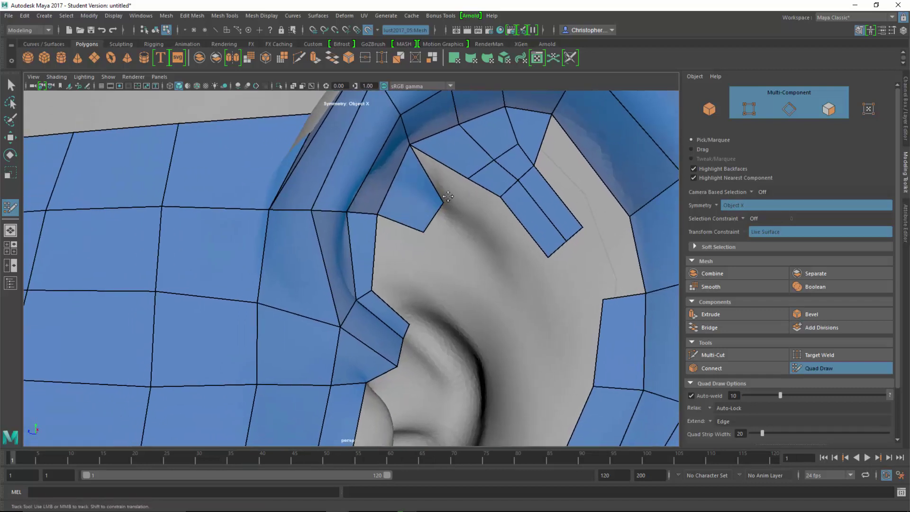
{"action": "left_click_drag", "start_coordinate": [447, 196], "coordinate": [443, 211]}
Fill the gap between the upper front corner quad and the hanging strip with quads, adding one small quad below it.
{"action": "left_click", "coordinate": [462, 203]}
{"action": "left_click", "coordinate": [448, 181], "text": "shift"}
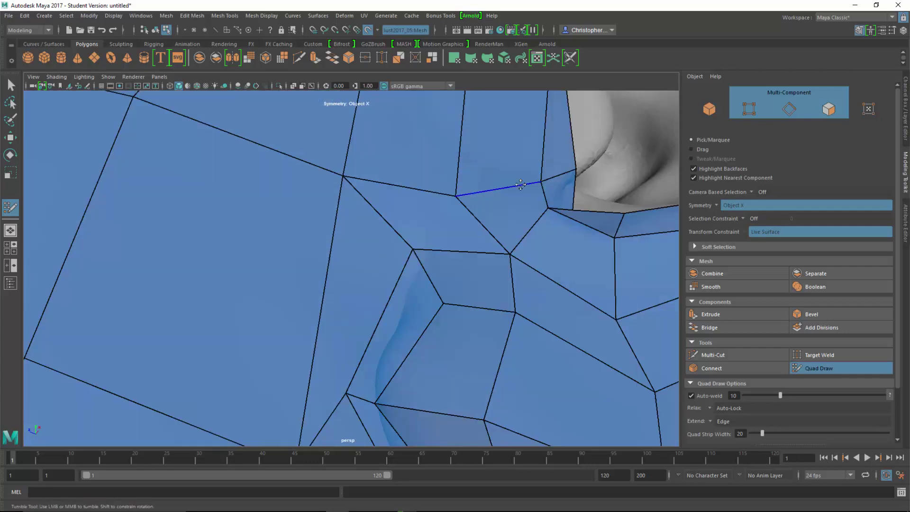
{"action": "right_click_drag", "start_coordinate": [521, 185], "coordinate": [442, 266], "text": "alt"}
{"action": "middle_click_drag", "start_coordinate": [443, 266], "coordinate": [443, 290], "text": "alt"}
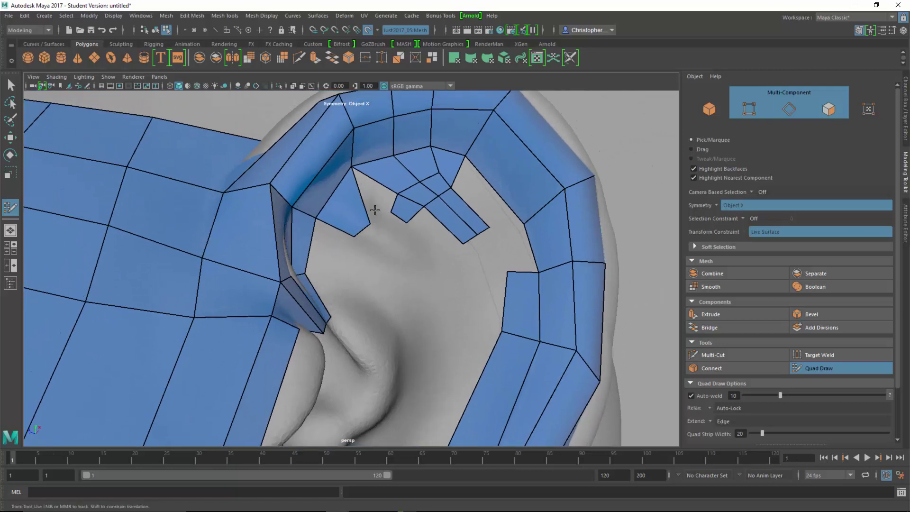
{"action": "left_click", "coordinate": [375, 201], "text": "ctrl+shift"}
{"action": "key", "text": "ctrl+z"}
{"action": "left_click", "coordinate": [392, 243]}
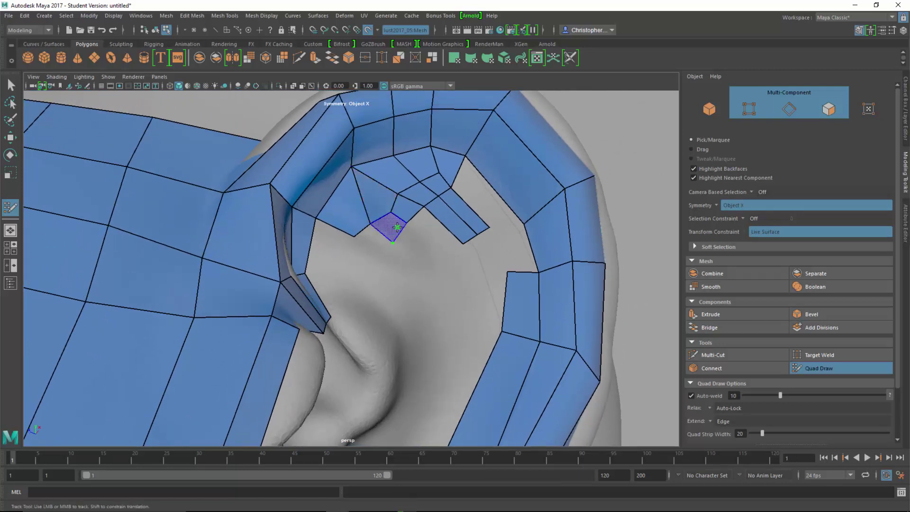
{"action": "left_click", "coordinate": [397, 227], "text": "shift"}
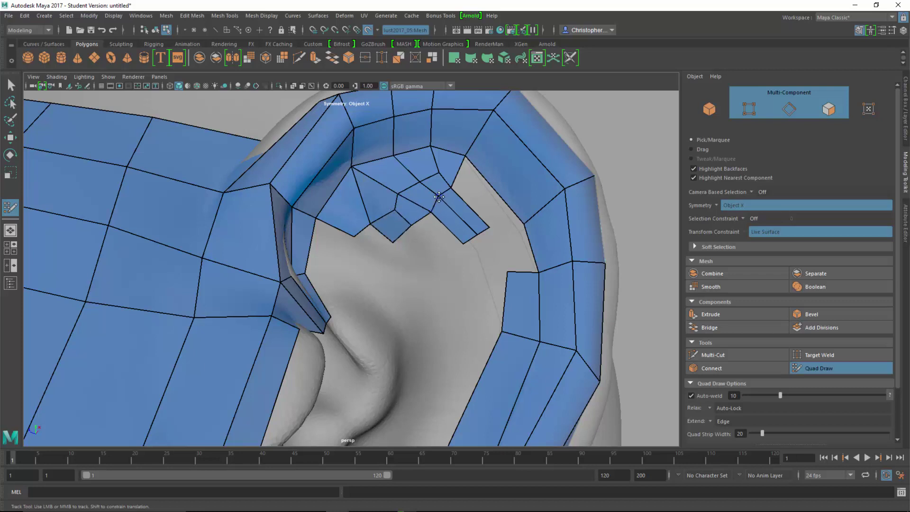
Move the hanging strip's upper vertex rearward and add a quad beneath the upper front corner of the inner ear.
{"action": "left_click_drag", "start_coordinate": [439, 196], "coordinate": [454, 191]}
{"action": "left_click", "coordinate": [381, 253]}
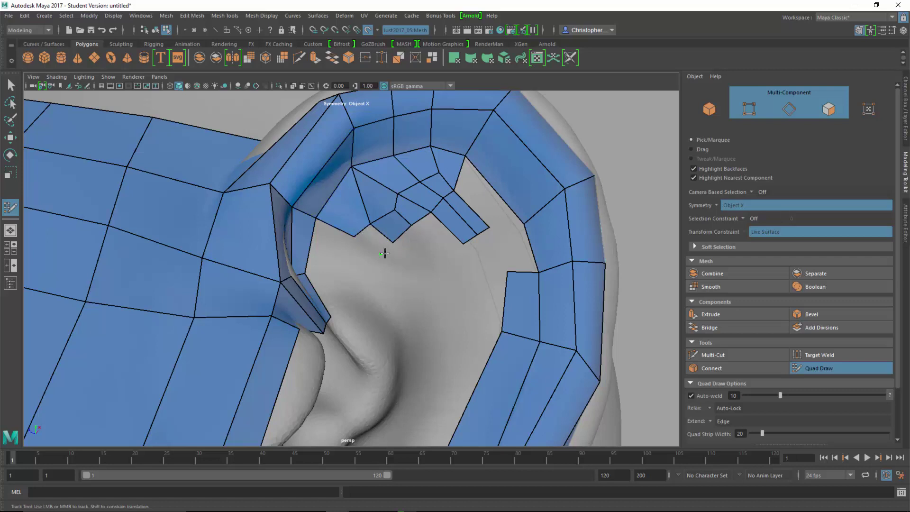
{"action": "left_click", "coordinate": [385, 251], "text": "shift"}
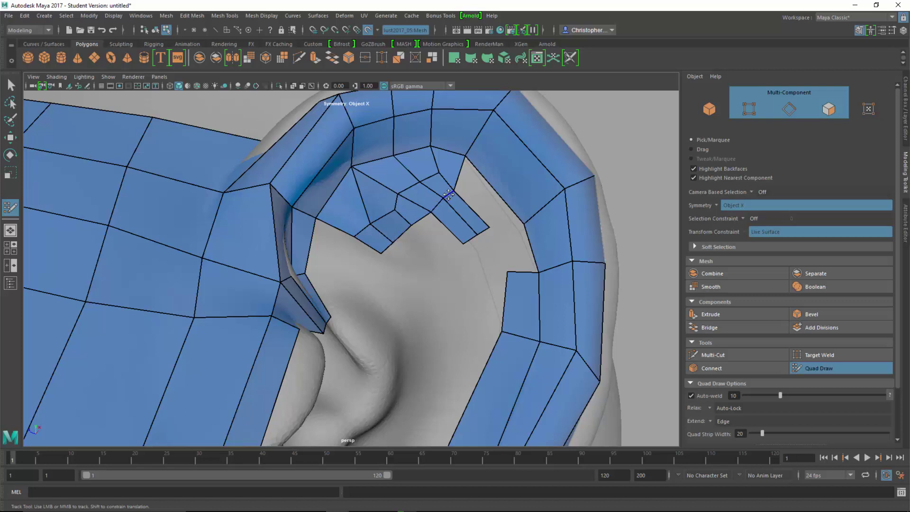
Shift the hanging strip's outer vertex rearward and fill the gap between the strip and the rear inner rim with quads.
{"action": "mouse_move", "coordinate": [454, 191]}
{"action": "left_mouse_down"}
{"action": "mouse_move", "coordinate": [441, 170]}
{"action": "mouse_move", "coordinate": [460, 182]}
{"action": "left_mouse_up"}
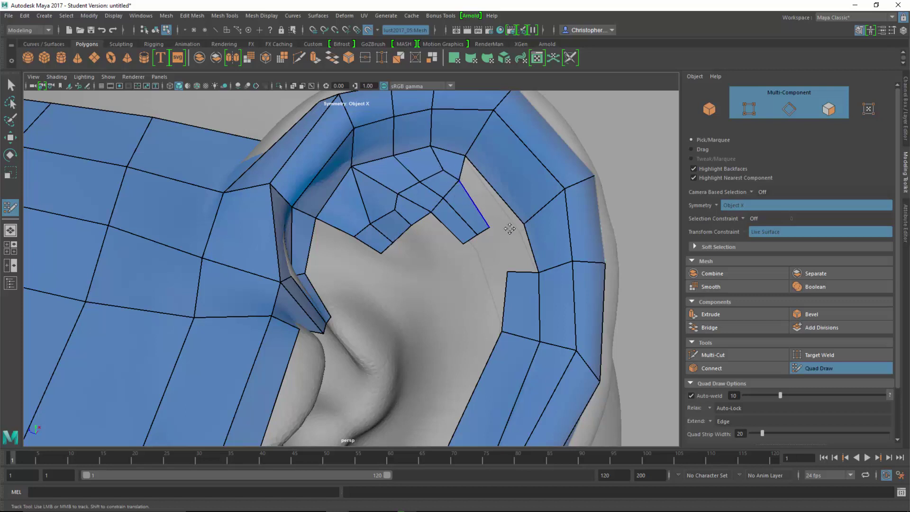
{"action": "left_click", "coordinate": [497, 207], "text": "ctrl+shift"}
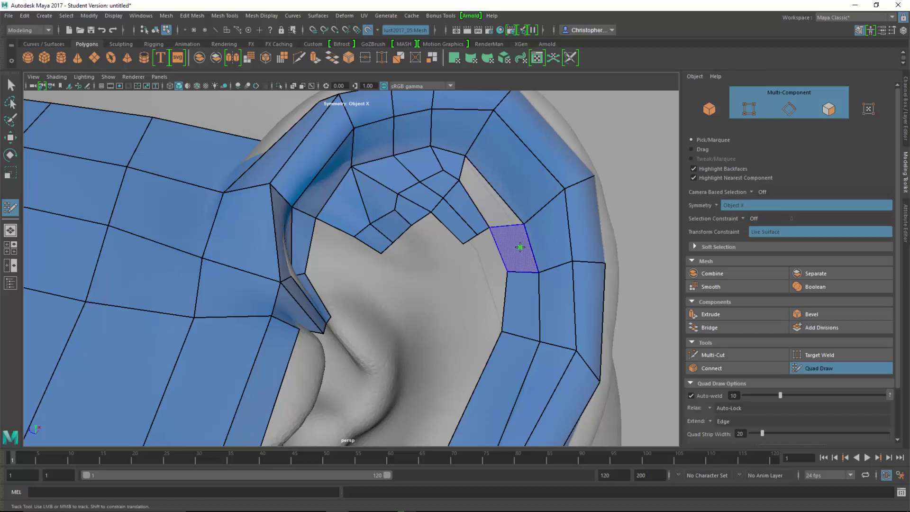
{"action": "left_click", "coordinate": [451, 244], "text": "shift"}
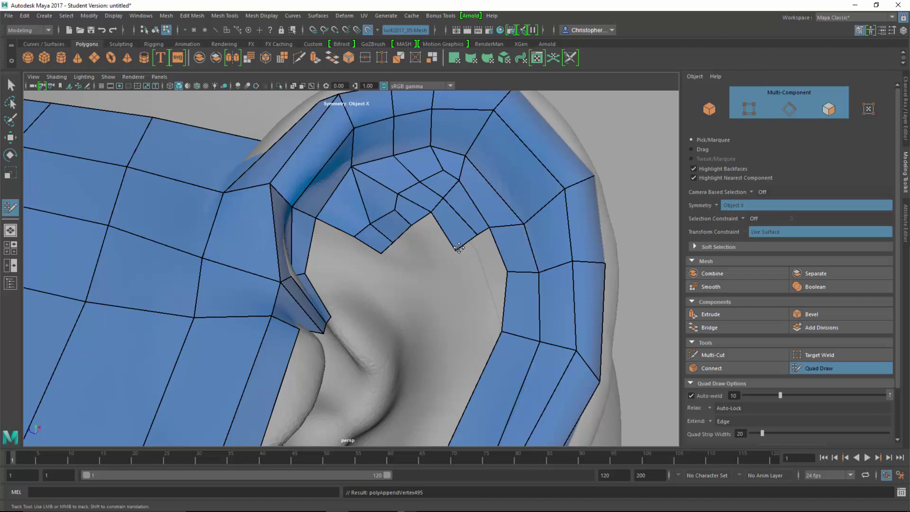
Reposition the vertices of the front patch toward the upper rim and stretch its lower corner toward the ear's center.
{"action": "left_click_drag", "start_coordinate": [367, 219], "coordinate": [359, 204]}
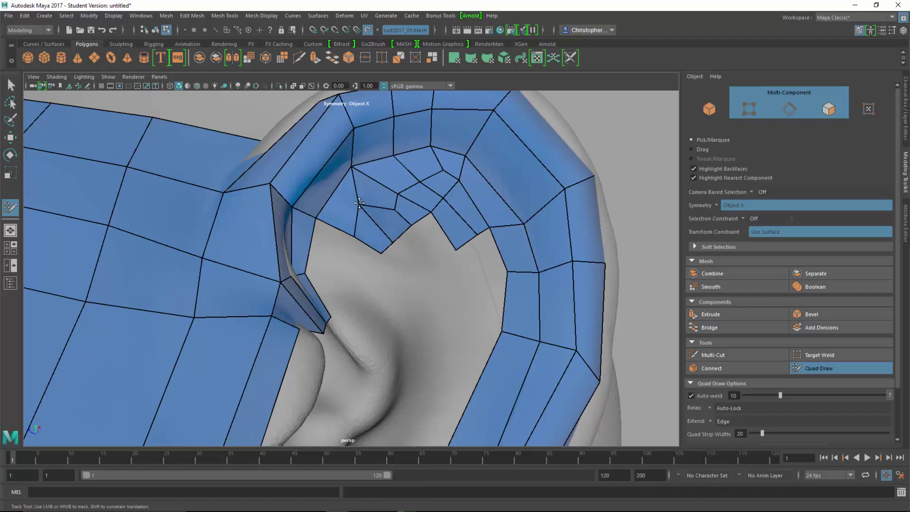
{"action": "mouse_move", "coordinate": [356, 236]}
{"action": "left_mouse_down"}
{"action": "mouse_move", "coordinate": [342, 220]}
{"action": "mouse_move", "coordinate": [354, 200]}
{"action": "left_mouse_up"}
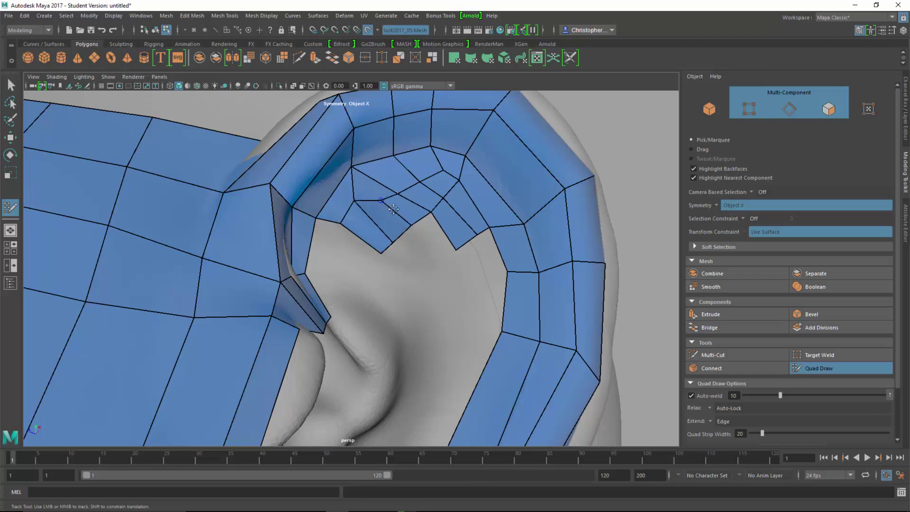
{"action": "mouse_move", "coordinate": [411, 225]}
{"action": "left_mouse_down"}
{"action": "mouse_move", "coordinate": [403, 222]}
{"action": "mouse_move", "coordinate": [396, 253]}
{"action": "left_mouse_up"}
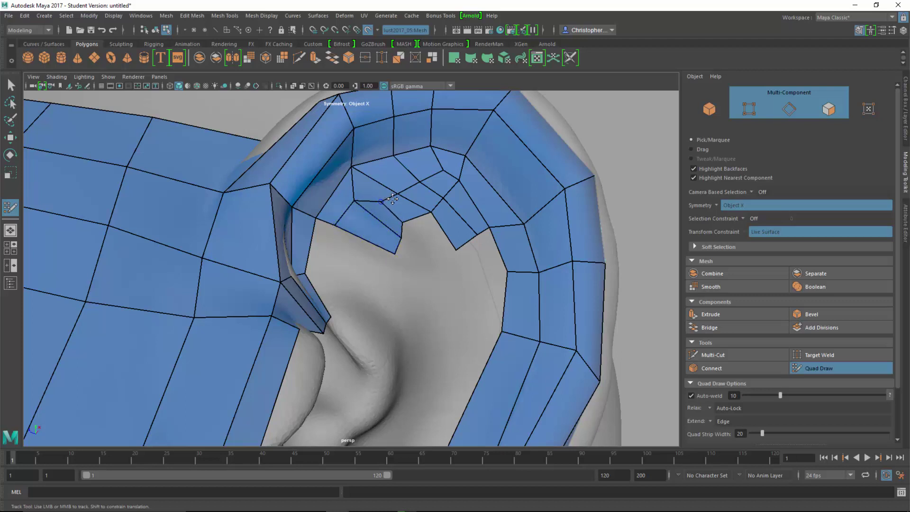
{"action": "mouse_move", "coordinate": [398, 194]}
{"action": "left_mouse_down"}
{"action": "mouse_move", "coordinate": [385, 180]}
{"action": "mouse_move", "coordinate": [415, 175]}
{"action": "left_mouse_up"}
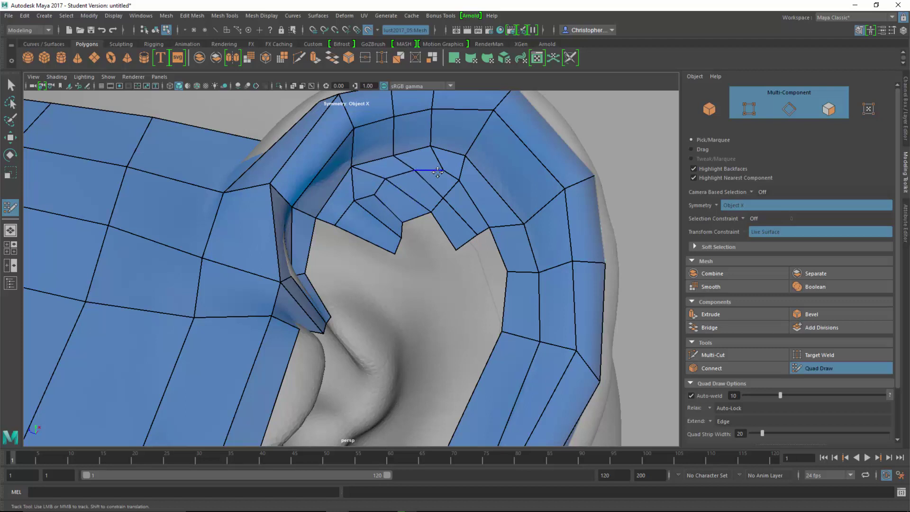
Shift the vertices of the strip and rear inner rim outward and relax the nearby rim edge.
{"action": "mouse_move", "coordinate": [443, 169]}
{"action": "left_mouse_down"}
{"action": "mouse_move", "coordinate": [445, 161]}
{"action": "mouse_move", "coordinate": [463, 180]}
{"action": "left_mouse_up"}
{"action": "left_click_drag", "start_coordinate": [488, 229], "coordinate": [501, 225]}
{"action": "left_click_drag", "start_coordinate": [506, 271], "coordinate": [520, 270]}
{"action": "mouse_move", "coordinate": [517, 311]}
{"action": "left_mouse_down", "text": "shift"}
{"action": "mouse_move", "coordinate": [509, 345]}
{"action": "mouse_move", "coordinate": [491, 356]}
{"action": "mouse_move", "coordinate": [529, 338]}
{"action": "mouse_move", "coordinate": [539, 307]}
{"action": "left_mouse_up", "text": "shift"}
{"action": "right_click_drag", "start_coordinate": [501, 280], "coordinate": [440, 275], "text": "alt"}
{"action": "mouse_move", "coordinate": [367, 220]}
{"action": "left_mouse_down"}
{"action": "mouse_move", "coordinate": [375, 209]}
{"action": "mouse_move", "coordinate": [354, 205]}
{"action": "mouse_move", "coordinate": [334, 237]}
{"action": "mouse_move", "coordinate": [322, 231]}
{"action": "mouse_move", "coordinate": [364, 213]}
{"action": "left_mouse_up"}
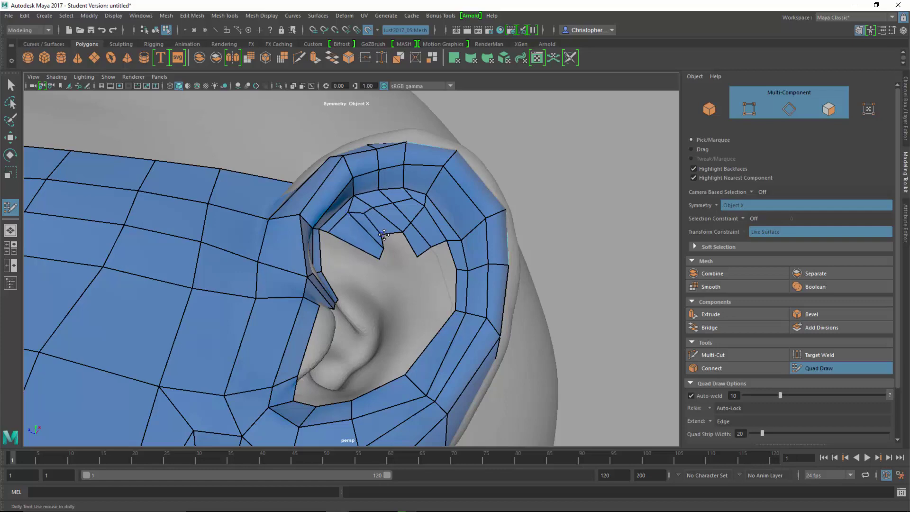
Reposition the vertices along the ear's upper rim and relax the surrounding mesh.
{"action": "left_click_drag", "start_coordinate": [420, 263], "coordinate": [406, 308], "text": "alt"}
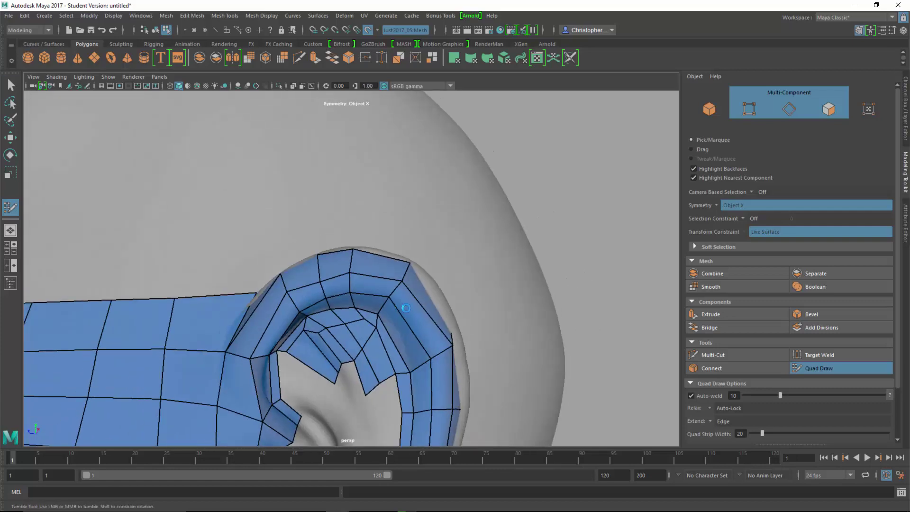
{"action": "left_click", "coordinate": [433, 267]}
{"action": "middle_click_drag", "start_coordinate": [416, 339], "coordinate": [434, 280], "text": "alt"}
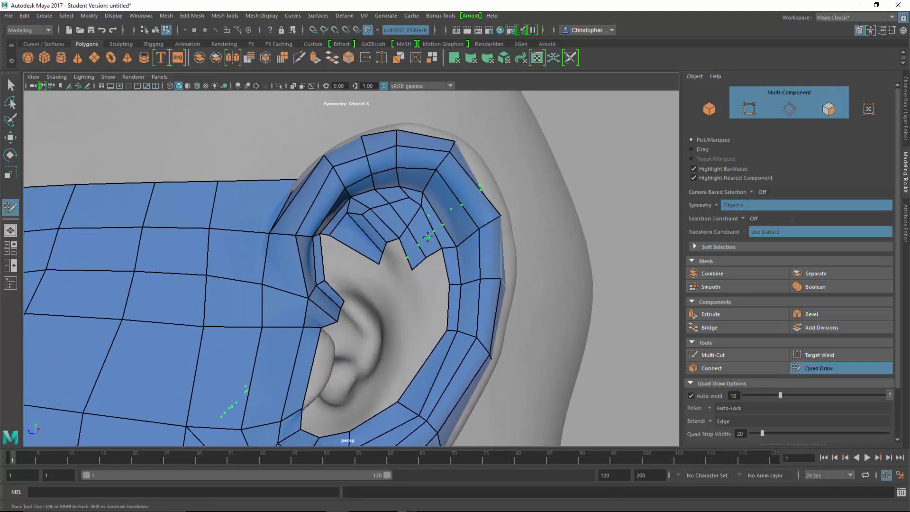
{"action": "left_click_drag", "start_coordinate": [528, 193], "coordinate": [465, 218], "text": "alt"}
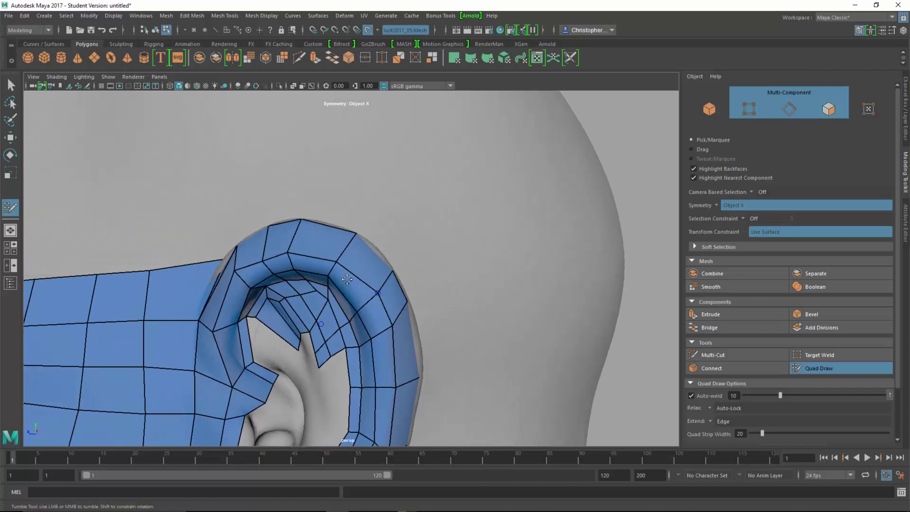
{"action": "left_click_drag", "start_coordinate": [335, 262], "coordinate": [348, 255]}
{"action": "left_click_drag", "start_coordinate": [287, 252], "coordinate": [302, 248]}
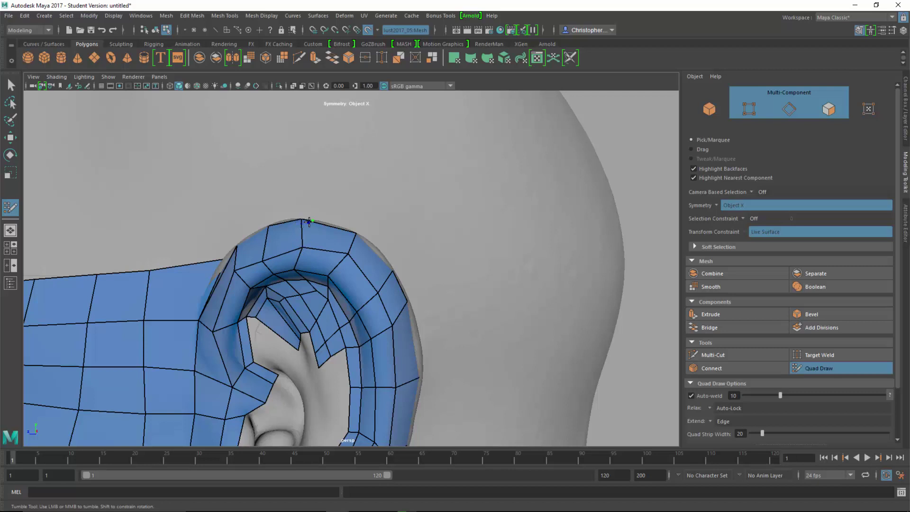
{"action": "key", "text": "ctrl+z"}
{"action": "mouse_move", "coordinate": [302, 224]}
{"action": "left_mouse_down", "text": "shift"}
{"action": "mouse_move", "coordinate": [278, 257]}
{"action": "mouse_move", "coordinate": [371, 257]}
{"action": "mouse_move", "coordinate": [404, 327]}
{"action": "mouse_move", "coordinate": [423, 333]}
{"action": "left_mouse_up", "text": "shift"}
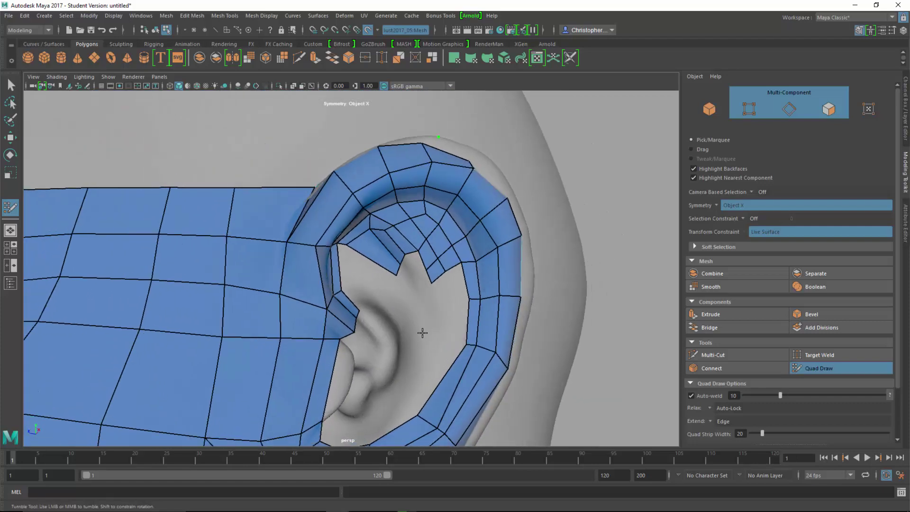
Place guide points below the hanging strip and fill a quad between the front patch and the strip.
{"action": "left_click", "coordinate": [443, 312]}
{"action": "left_click", "coordinate": [461, 291], "text": "shift"}
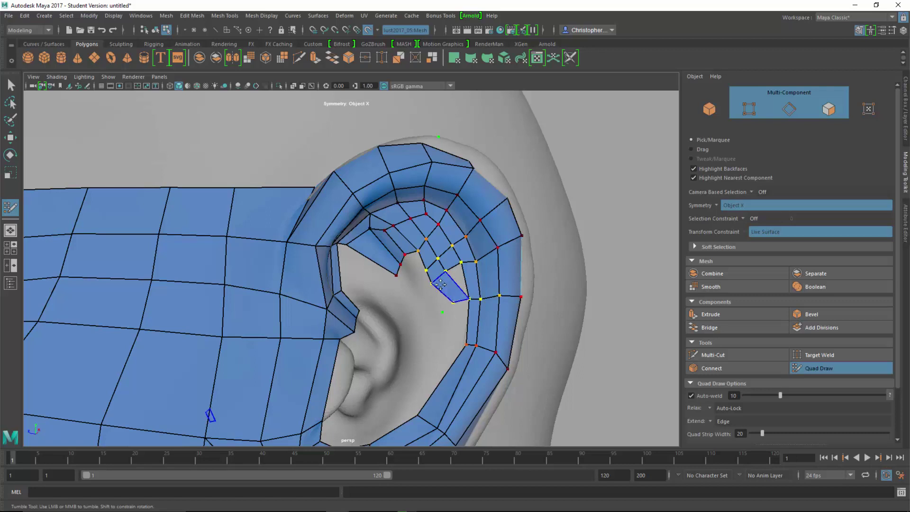
{"action": "right_click_drag", "start_coordinate": [448, 275], "coordinate": [499, 292], "text": "alt"}
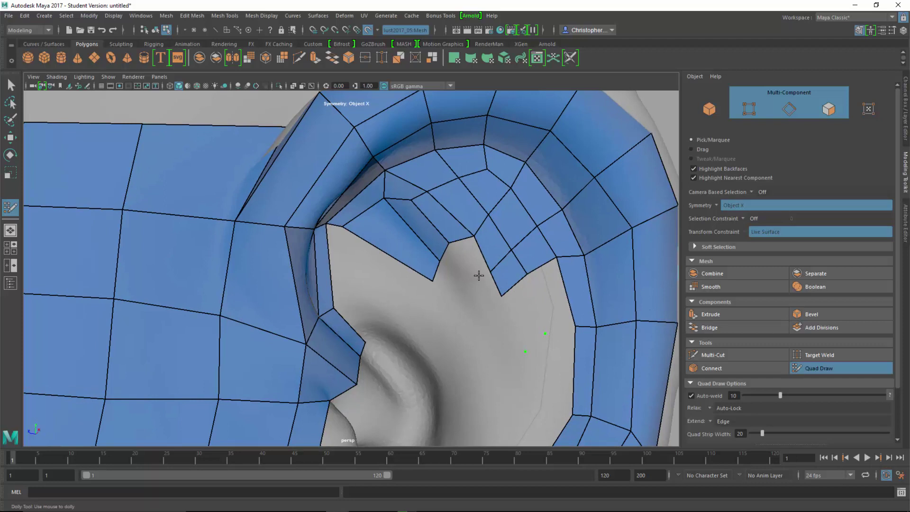
{"action": "left_click", "coordinate": [469, 257], "text": "shift"}
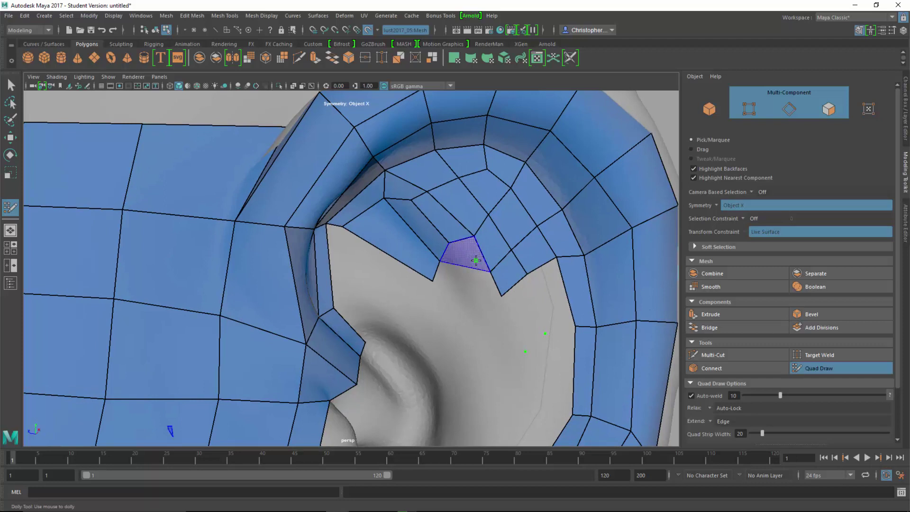
{"action": "left_click", "coordinate": [476, 261], "text": "shift"}
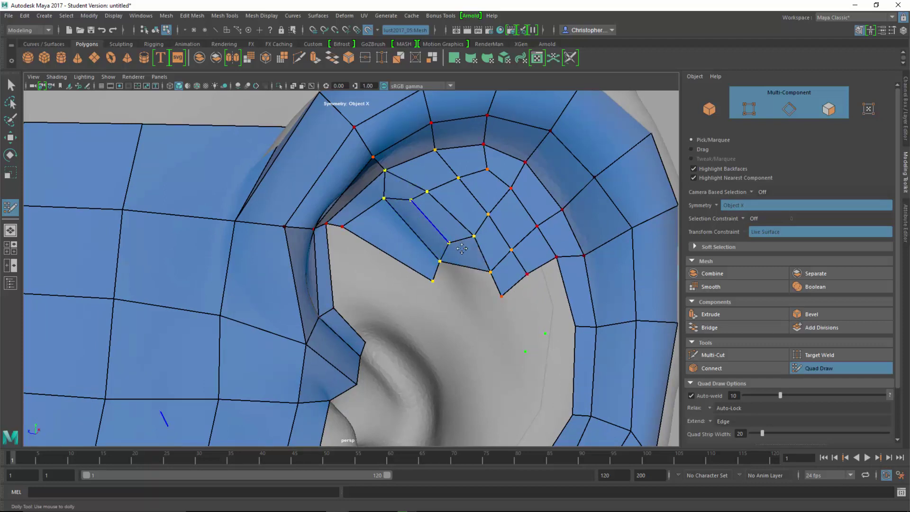
Relax the joined patch and reposition the vertices along its lower edge to even out the quads.
{"action": "left_click_drag", "start_coordinate": [491, 272], "coordinate": [500, 288]}
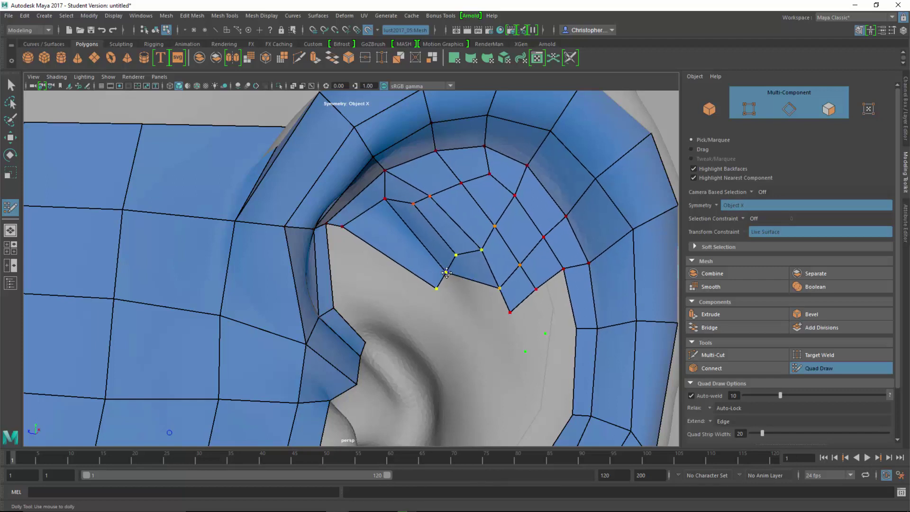
{"action": "mouse_move", "coordinate": [447, 273]}
{"action": "left_mouse_down", "text": "shift"}
{"action": "mouse_move", "coordinate": [532, 310]}
{"action": "mouse_move", "coordinate": [500, 294]}
{"action": "mouse_move", "coordinate": [511, 320]}
{"action": "left_mouse_up", "text": "shift"}
{"action": "mouse_move", "coordinate": [539, 289]}
{"action": "left_mouse_down"}
{"action": "mouse_move", "coordinate": [490, 296]}
{"action": "mouse_move", "coordinate": [505, 335]}
{"action": "left_mouse_up"}
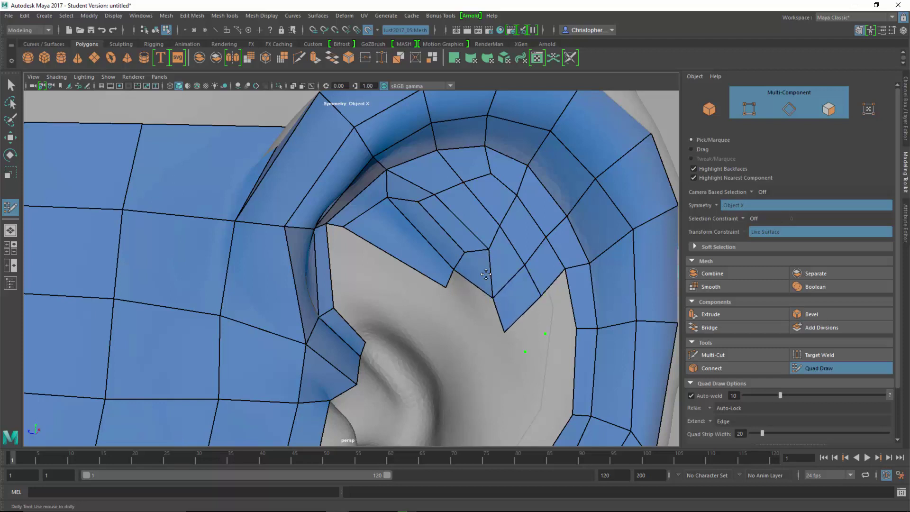
{"action": "left_click_drag", "start_coordinate": [487, 249], "coordinate": [434, 276]}
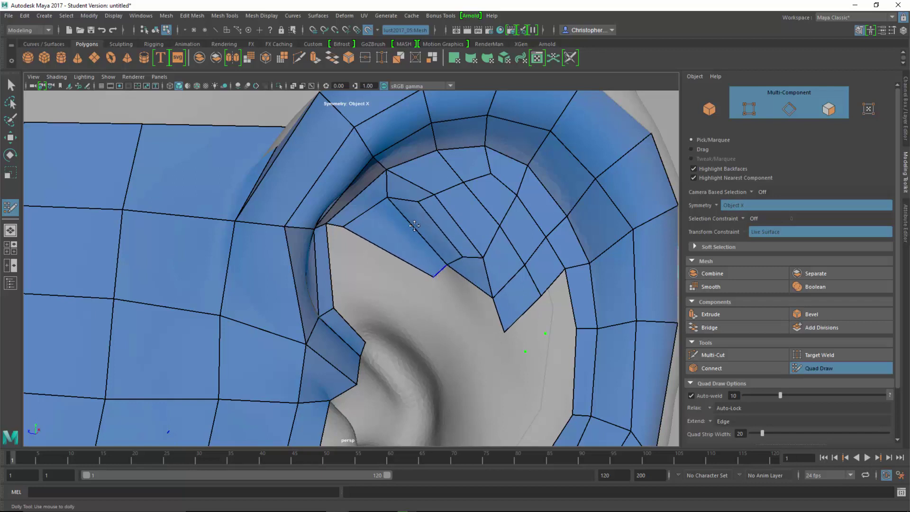
Add a quad at the lower tip of the patch and adjust the vertices of the narrow front strip.
{"action": "left_click", "coordinate": [525, 352]}
{"action": "left_click", "coordinate": [545, 333]}
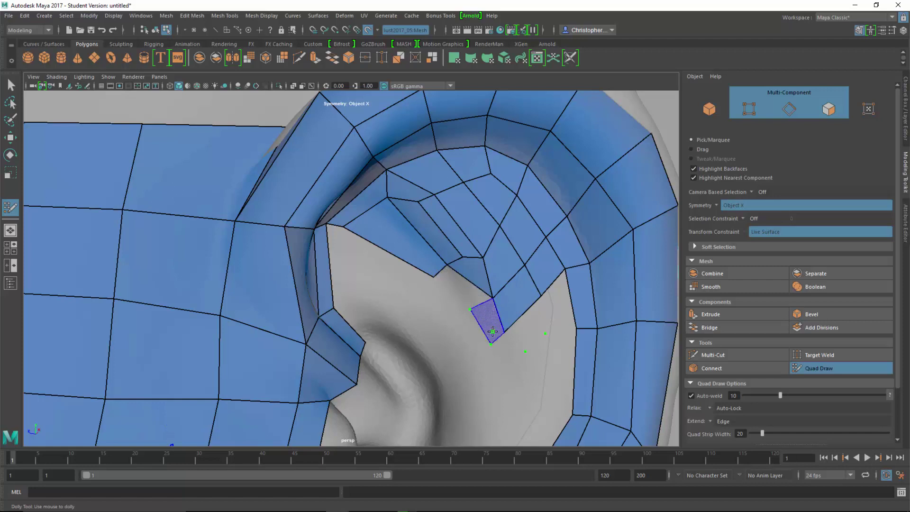
{"action": "left_click_drag", "start_coordinate": [462, 259], "coordinate": [455, 246]}
{"action": "mouse_move", "coordinate": [389, 196]}
{"action": "left_mouse_down"}
{"action": "mouse_move", "coordinate": [377, 199]}
{"action": "mouse_move", "coordinate": [410, 205]}
{"action": "left_mouse_up"}
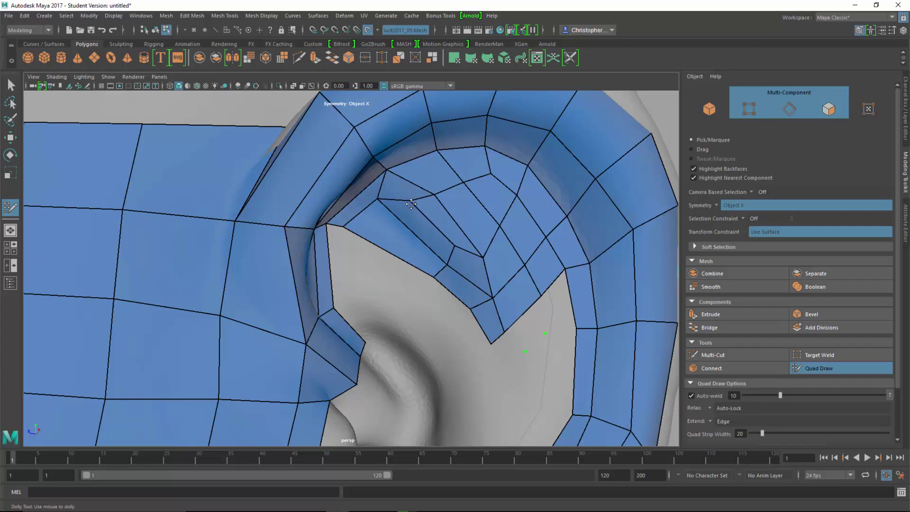
Add a narrow quad along the front inner rim below the upper front corner, with a guide point beside it.
{"action": "right_click_drag", "start_coordinate": [533, 288], "coordinate": [474, 292], "text": "alt"}
{"action": "middle_click_drag", "start_coordinate": [487, 328], "coordinate": [449, 275], "text": "alt"}
{"action": "left_click_drag", "start_coordinate": [448, 275], "coordinate": [316, 258], "text": "alt"}
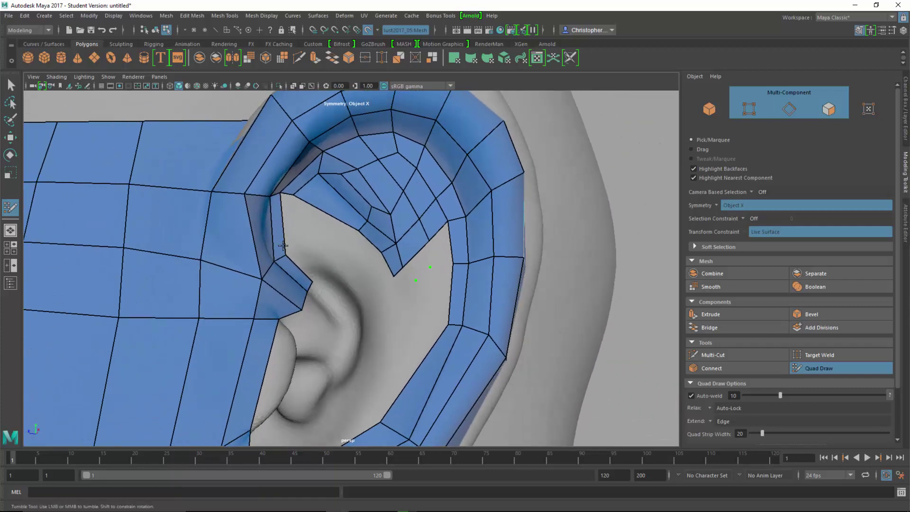
{"action": "left_click", "coordinate": [346, 266]}
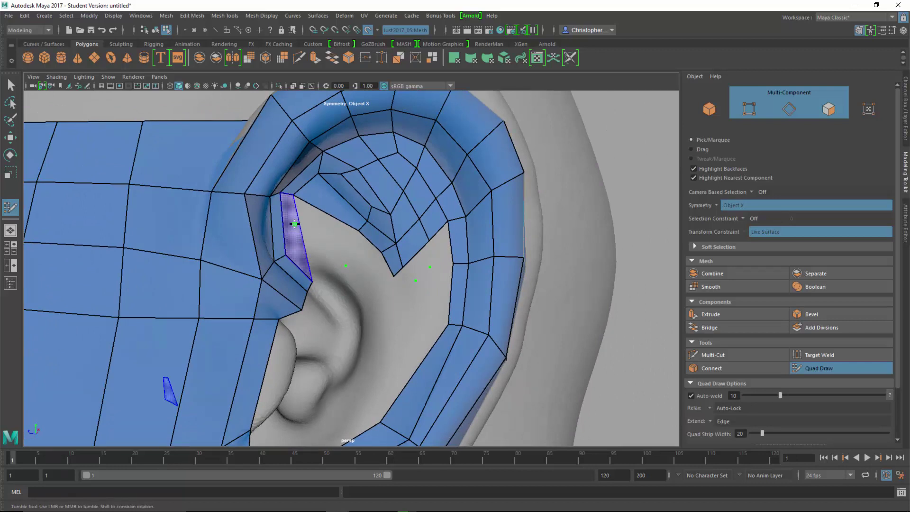
{"action": "left_click", "coordinate": [303, 252]}
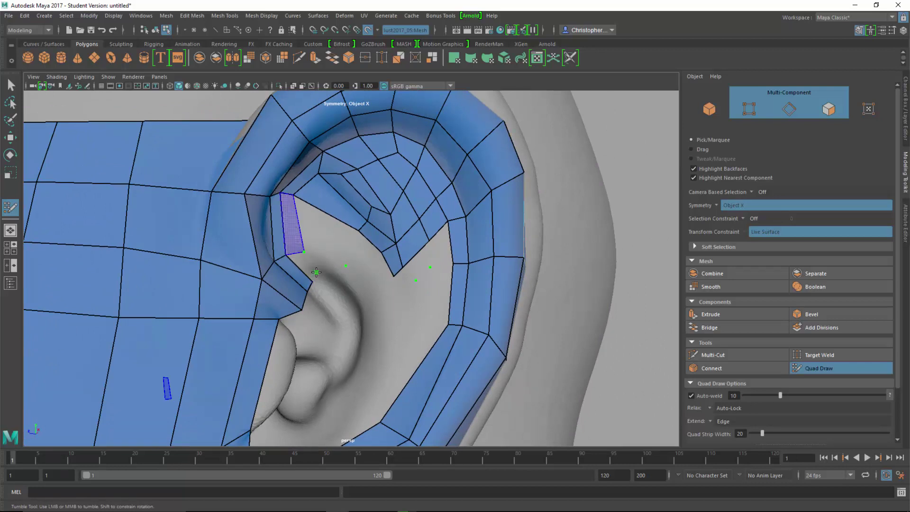
{"action": "left_click", "coordinate": [329, 238], "text": "shift"}
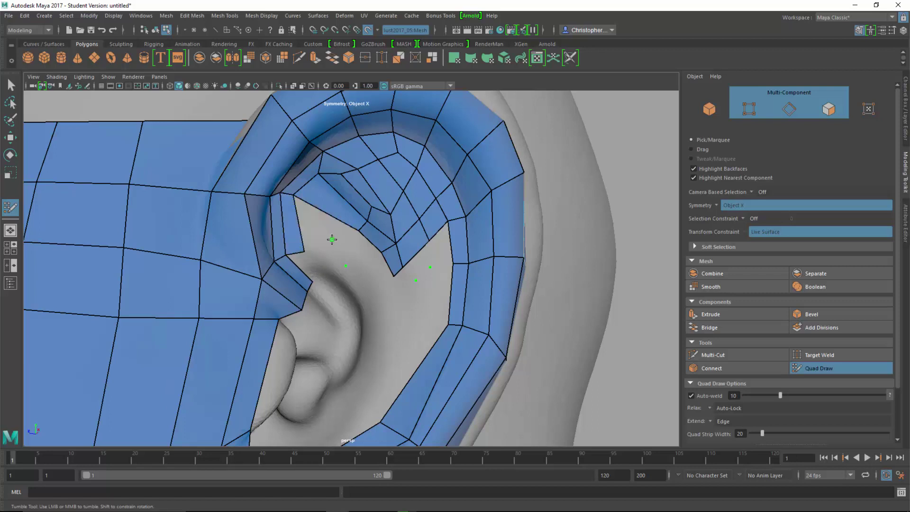
Place points above the inner ear fold and fill quads along the patch's lower edge and beside the rear rim.
{"action": "left_click", "coordinate": [363, 273]}
{"action": "left_click", "coordinate": [374, 296]}
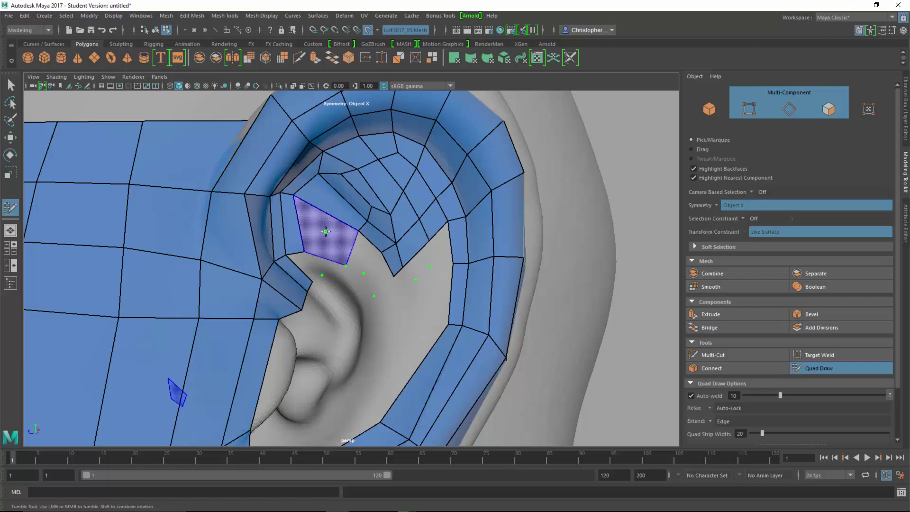
{"action": "left_click", "coordinate": [364, 257], "text": "shift"}
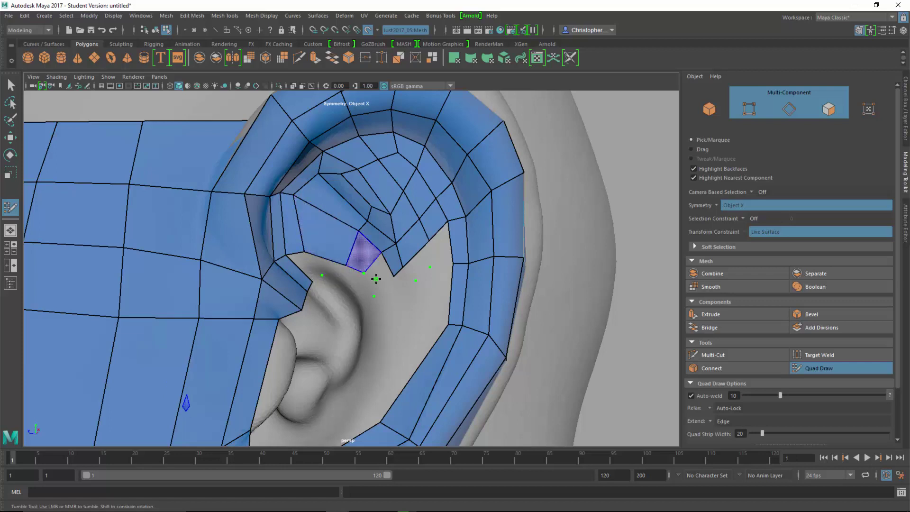
{"action": "left_click", "coordinate": [377, 278], "text": "shift"}
{"action": "left_click", "coordinate": [431, 294], "text": "shift"}
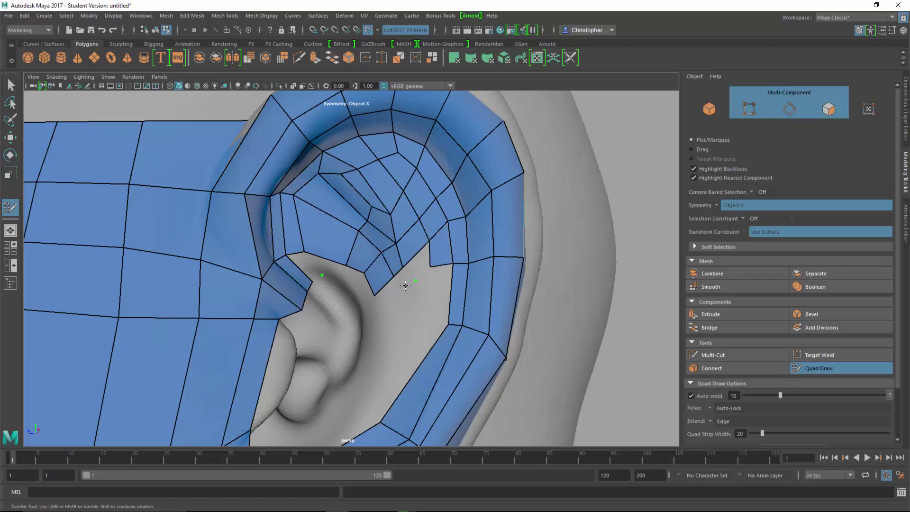
Fill quads between the patch and the rear rim, and add a quad below the patch's lower tip from two new points.
{"action": "left_click", "coordinate": [417, 291], "text": "shift"}
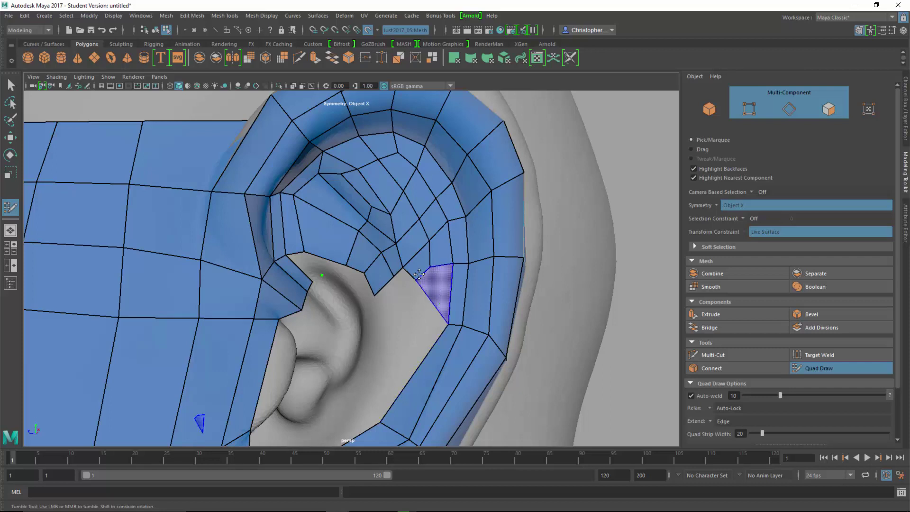
{"action": "left_click", "coordinate": [431, 278], "text": "shift"}
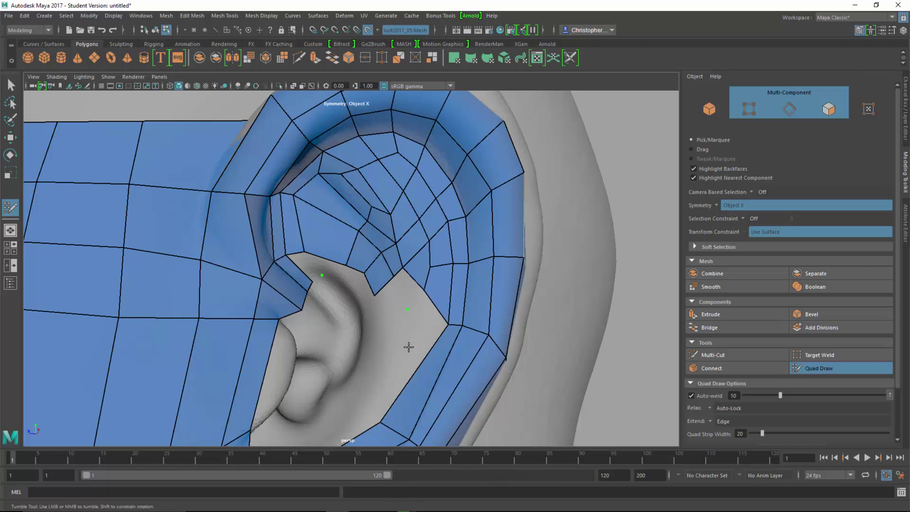
{"action": "left_click", "coordinate": [400, 315]}
{"action": "left_click", "coordinate": [381, 325]}
{"action": "left_click", "coordinate": [409, 294], "text": "shift"}
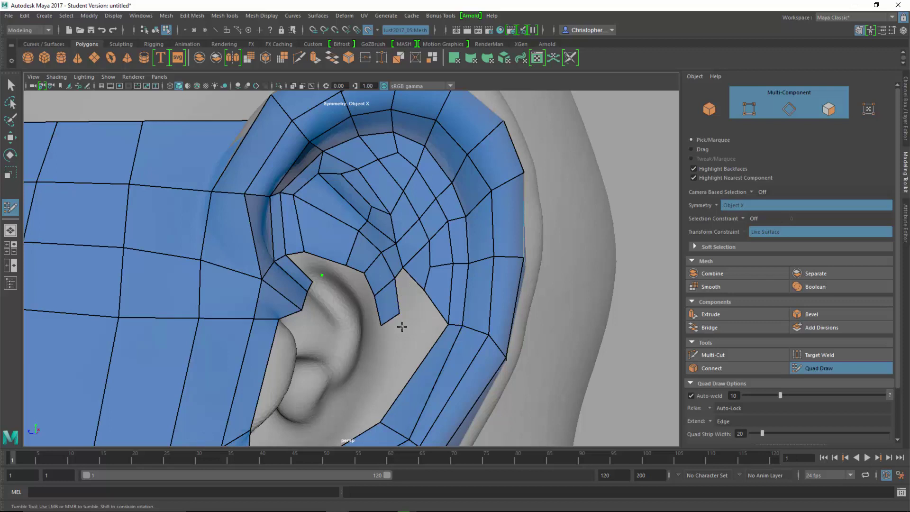
Extend the lower tip with a long quad down the ear bowl, bridge it to the rear rim and close the remaining triangular gap.
{"action": "left_click_drag", "start_coordinate": [443, 323], "coordinate": [407, 331], "text": "alt"}
{"action": "middle_click_drag", "start_coordinate": [380, 353], "coordinate": [471, 312], "text": "alt"}
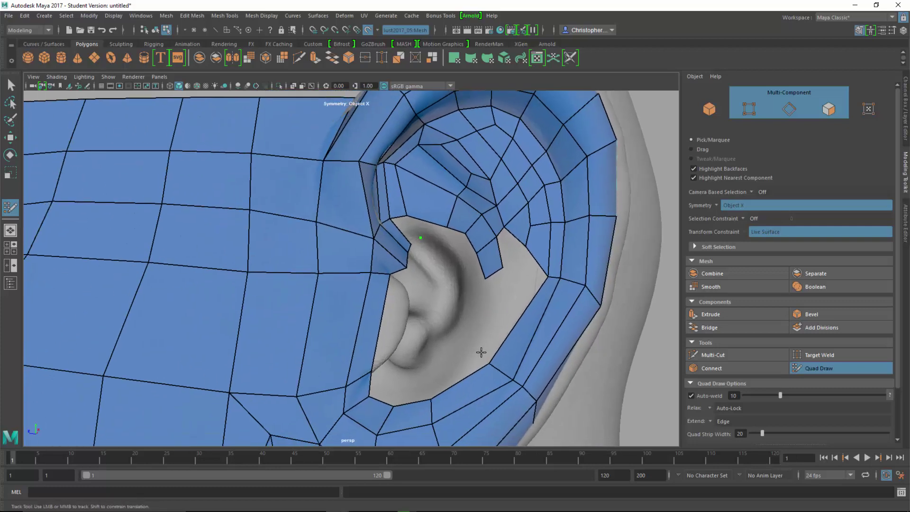
{"action": "left_click", "coordinate": [487, 309], "text": "shift"}
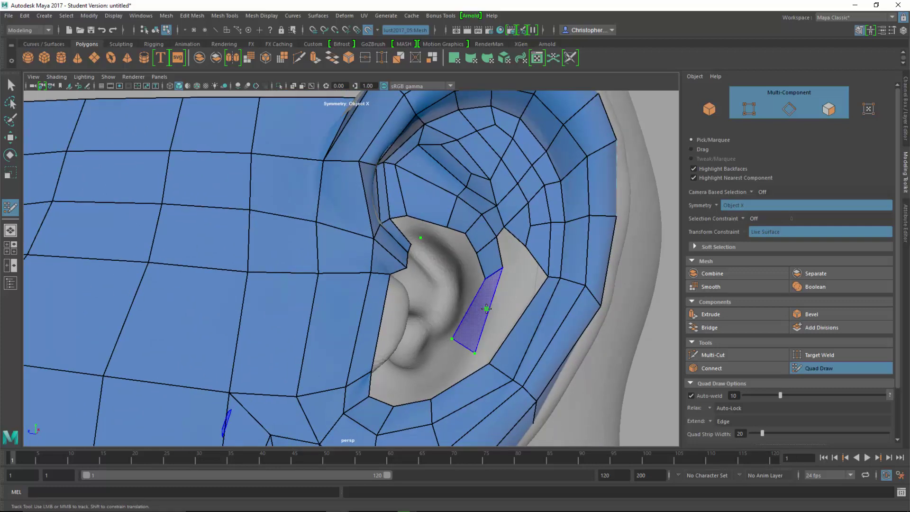
{"action": "key", "text": "ctrl+z"}
{"action": "left_click", "coordinate": [517, 266], "text": "shift"}
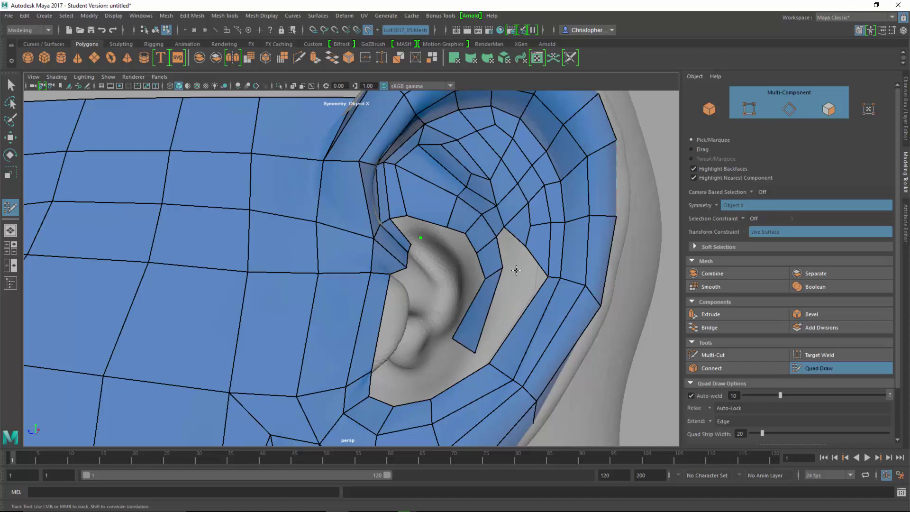
{"action": "left_click", "coordinate": [506, 312], "text": "shift"}
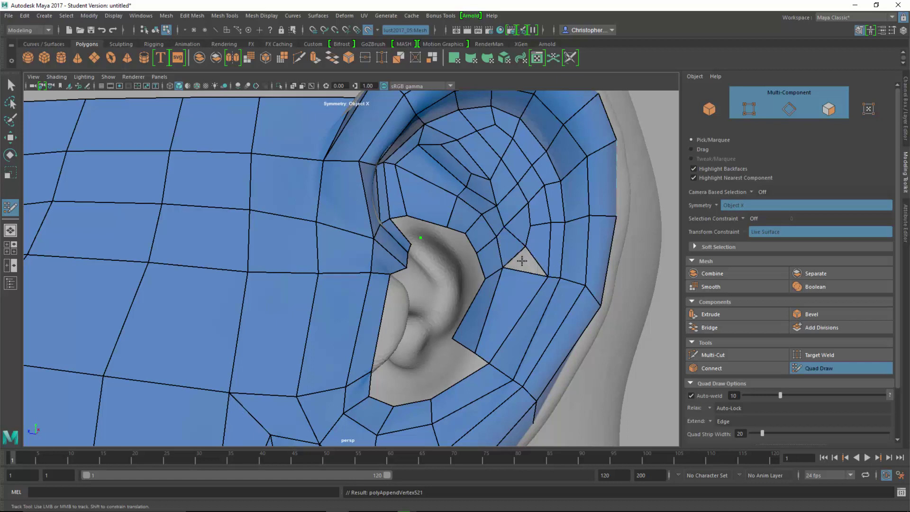
{"action": "left_click", "coordinate": [526, 263], "text": "shift"}
{"action": "left_click_drag", "start_coordinate": [503, 267], "coordinate": [511, 275]}
Place points in the lower ear bowl for a quad continuing the inner strip toward the lobe.
{"action": "right_click_drag", "start_coordinate": [523, 295], "coordinate": [485, 270], "text": "alt"}
{"action": "middle_click_drag", "start_coordinate": [485, 270], "coordinate": [528, 260], "text": "alt"}
{"action": "left_click_drag", "start_coordinate": [528, 260], "coordinate": [513, 285], "text": "alt"}
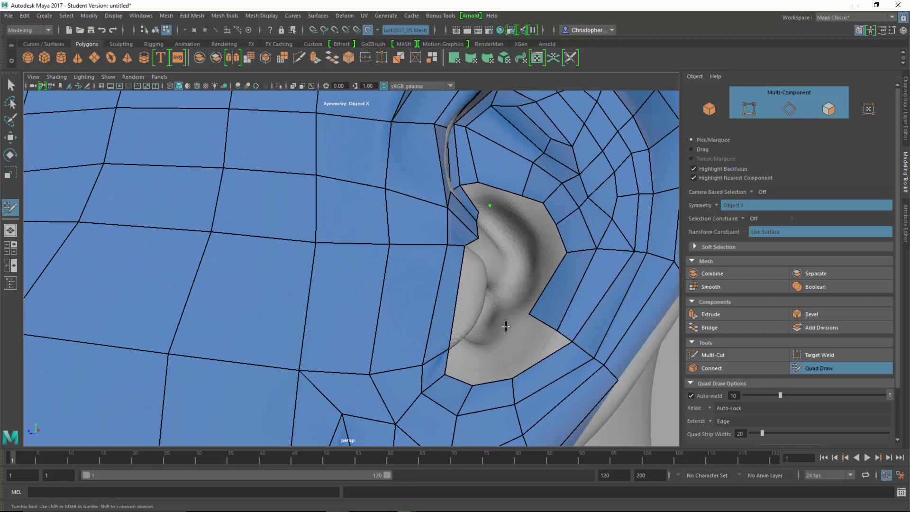
{"action": "left_click", "coordinate": [498, 342]}
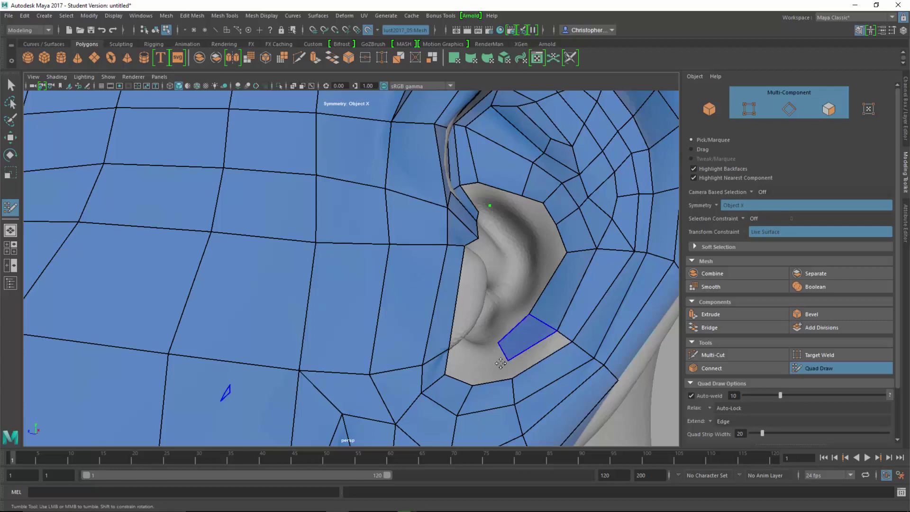
Place points across the inner fold at the front of the ear and fill three quads off the front rim.
{"action": "mouse_move", "coordinate": [474, 353]}
{"action": "left_mouse_down", "text": "alt"}
{"action": "mouse_move", "coordinate": [487, 352]}
{"action": "mouse_move", "coordinate": [451, 360]}
{"action": "mouse_move", "coordinate": [466, 304]}
{"action": "left_mouse_up", "text": "alt"}
{"action": "right_click_drag", "start_coordinate": [467, 304], "coordinate": [554, 308], "text": "alt"}
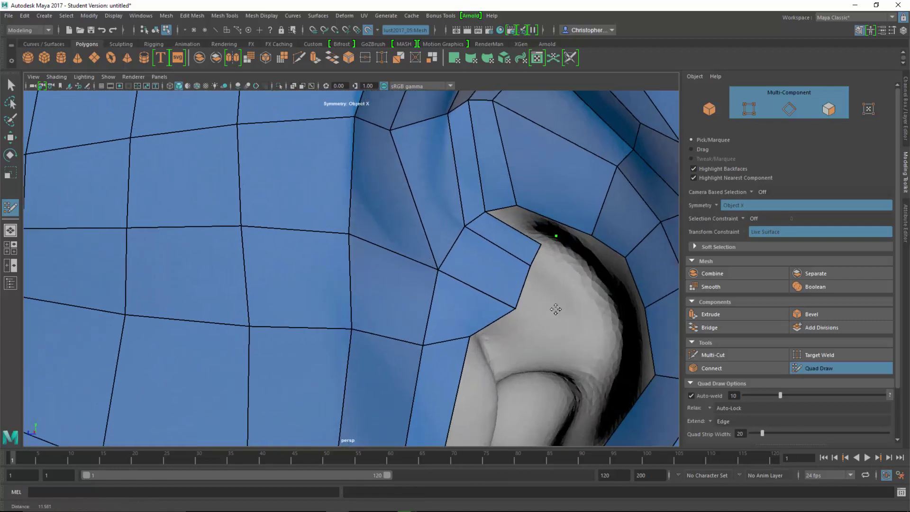
{"action": "middle_click_drag", "start_coordinate": [559, 321], "coordinate": [525, 294], "text": "alt"}
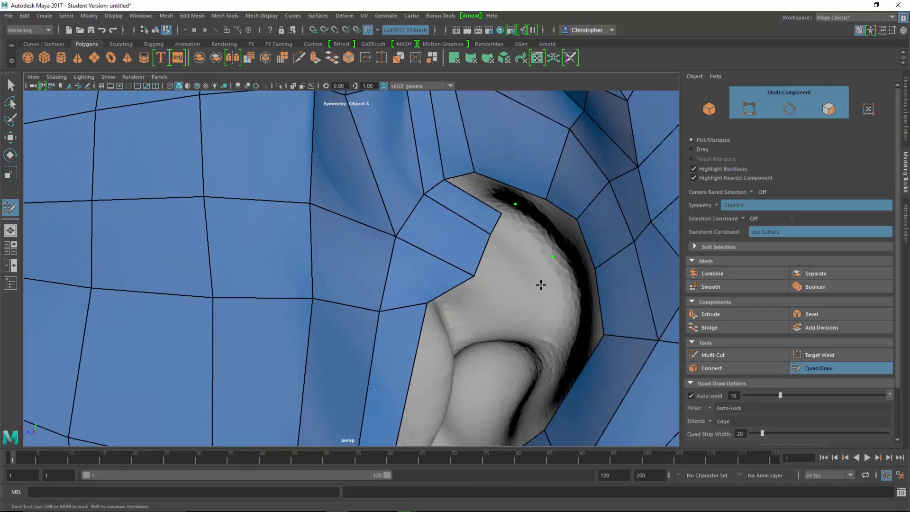
{"action": "left_click", "coordinate": [525, 319]}
{"action": "left_click", "coordinate": [460, 339]}
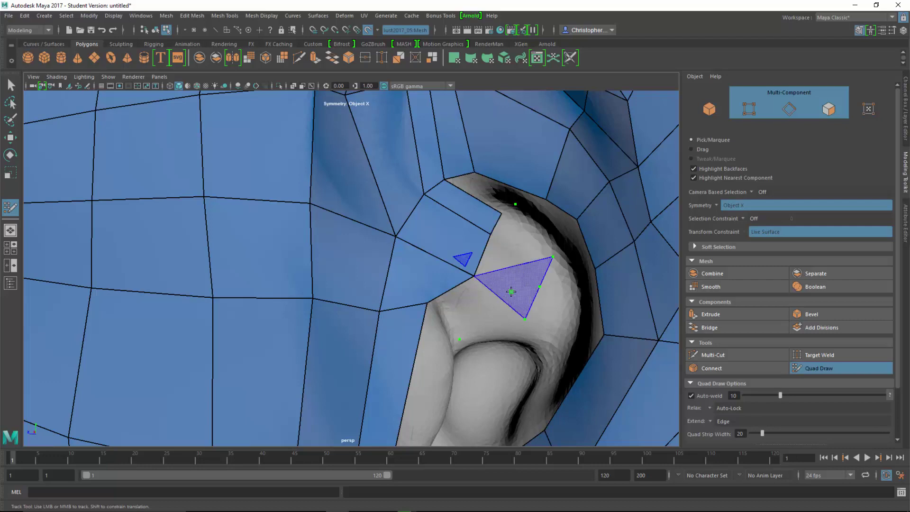
{"action": "left_click", "coordinate": [471, 312], "text": "shift"}
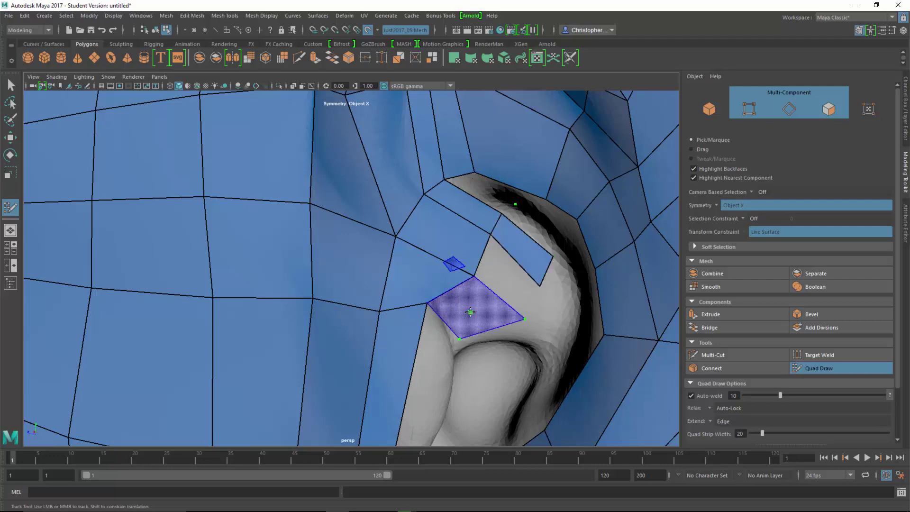
{"action": "left_click", "coordinate": [552, 316], "text": "shift"}
{"action": "left_click", "coordinate": [544, 308], "text": "shift"}
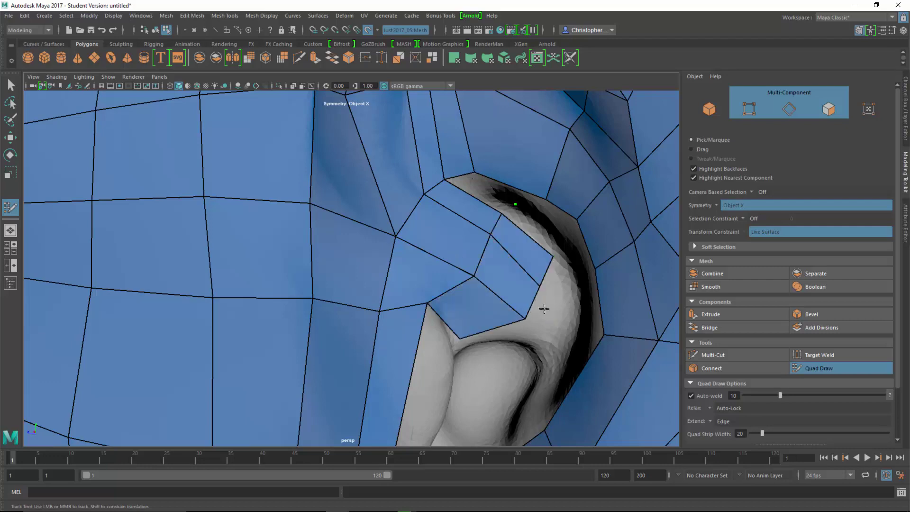
Leave Quad Draw and select the whole retopology mesh in object mode.
{"action": "mouse_move", "coordinate": [522, 309]}
{"action": "right_mouse_down", "text": "alt"}
{"action": "mouse_move", "coordinate": [432, 311]}
{"action": "mouse_move", "coordinate": [379, 287]}
{"action": "right_mouse_up", "text": "alt"}
{"action": "left_click_drag", "start_coordinate": [379, 287], "coordinate": [389, 317], "text": "alt"}
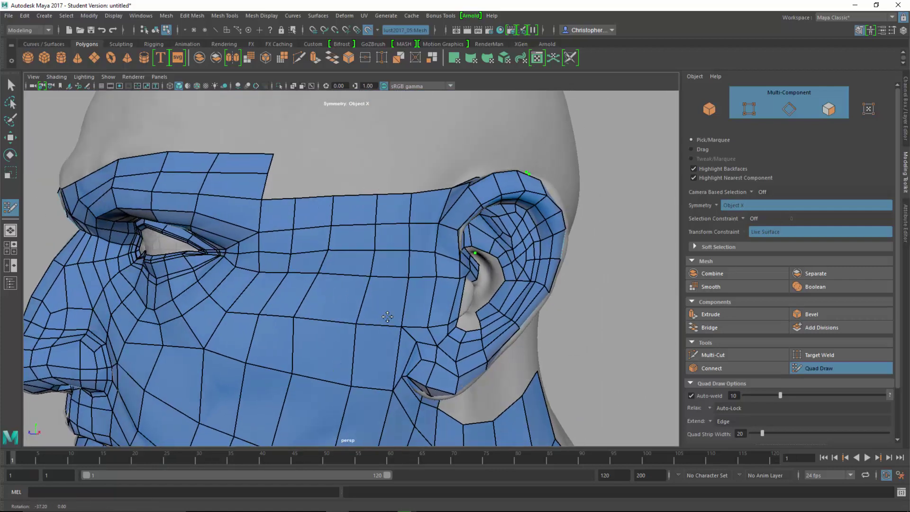
{"action": "right_click_drag", "start_coordinate": [389, 317], "coordinate": [354, 306], "text": "alt"}
{"action": "middle_click_drag", "start_coordinate": [353, 306], "coordinate": [390, 278], "text": "alt"}
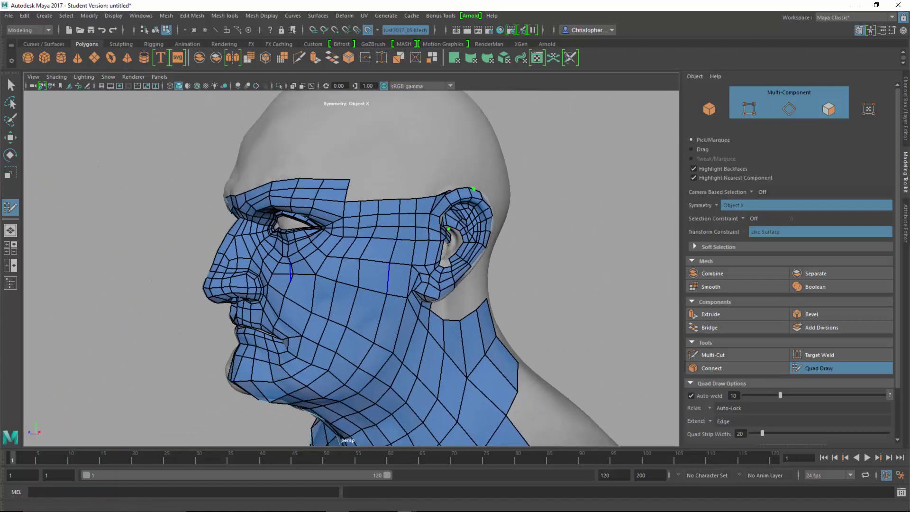
{"action": "left_click", "coordinate": [906, 221]}
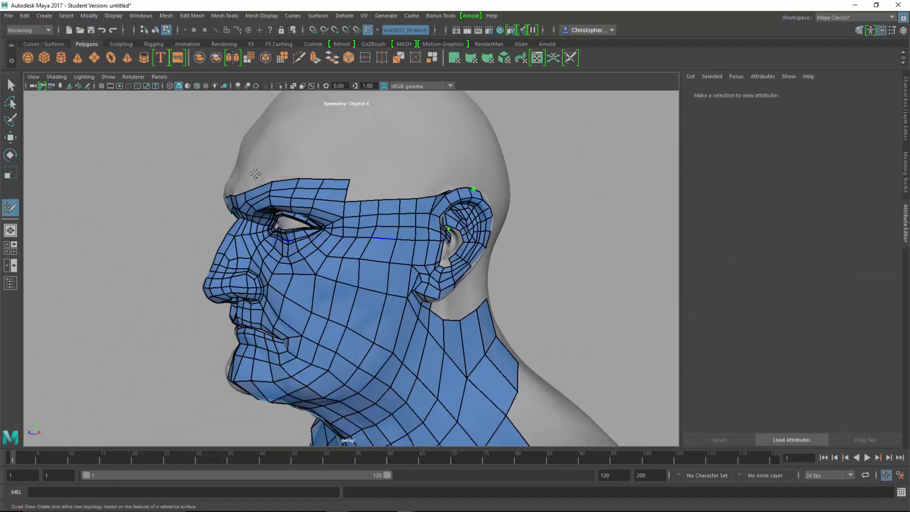
{"action": "left_click", "coordinate": [10, 84]}
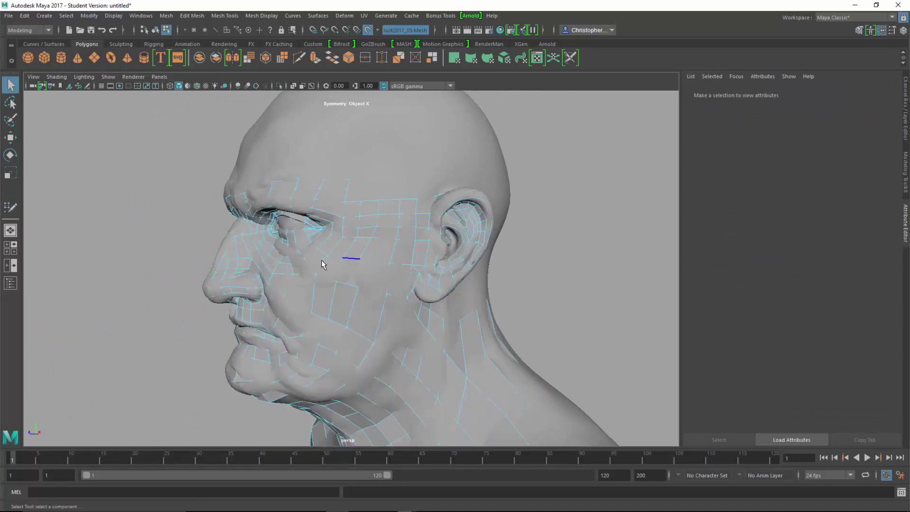
{"action": "mouse_move", "coordinate": [325, 260]}
{"action": "left_mouse_down", "text": "alt"}
{"action": "mouse_move", "coordinate": [380, 283]}
{"action": "mouse_move", "coordinate": [376, 266]}
{"action": "left_mouse_up", "text": "alt"}
{"action": "key", "text": "w"}
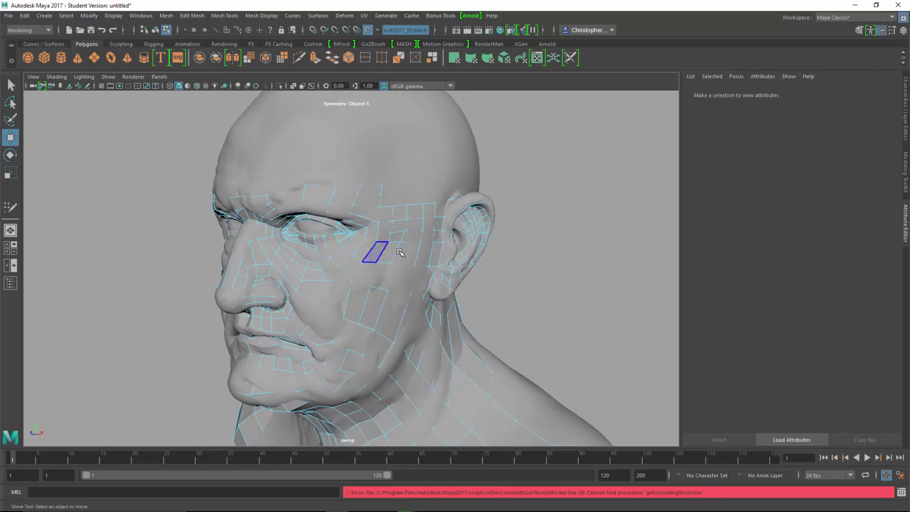
{"action": "right_click_drag", "start_coordinate": [401, 260], "coordinate": [448, 219]}
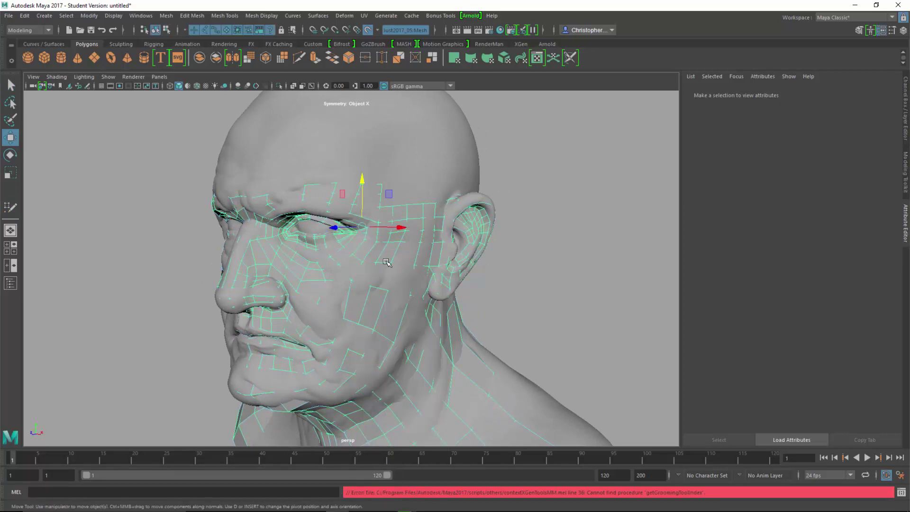
Check the retopology mesh's construction inputs and delete its history.
{"action": "left_click", "coordinate": [906, 113]}
{"action": "left_click", "coordinate": [905, 223]}
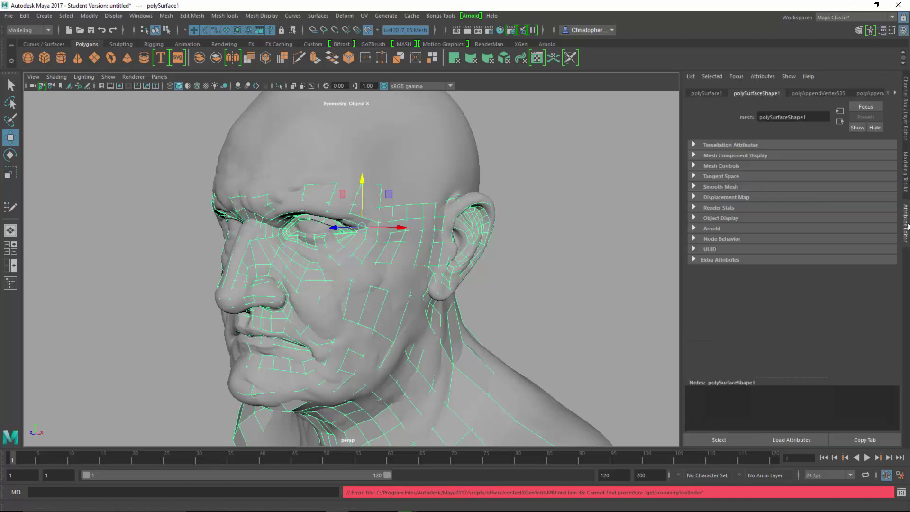
{"action": "left_click", "coordinate": [906, 104]}
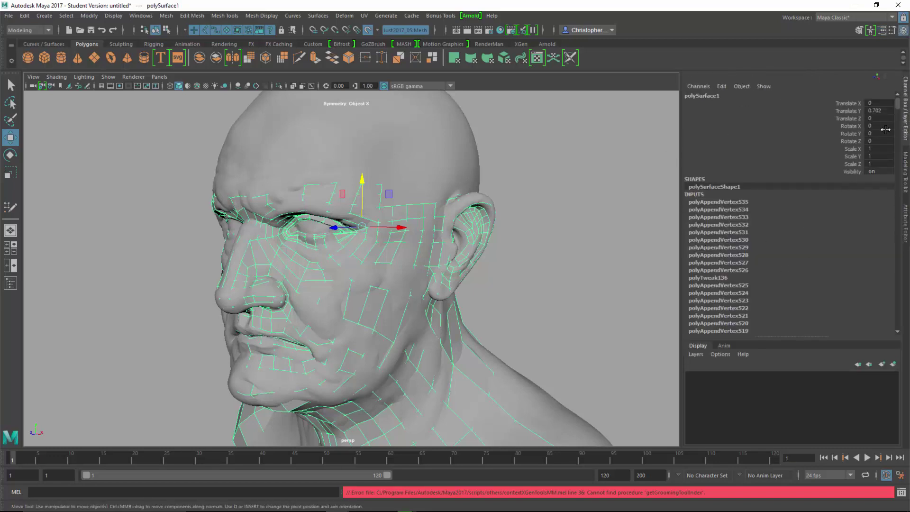
{"action": "left_click_drag", "start_coordinate": [899, 103], "coordinate": [902, 84]}
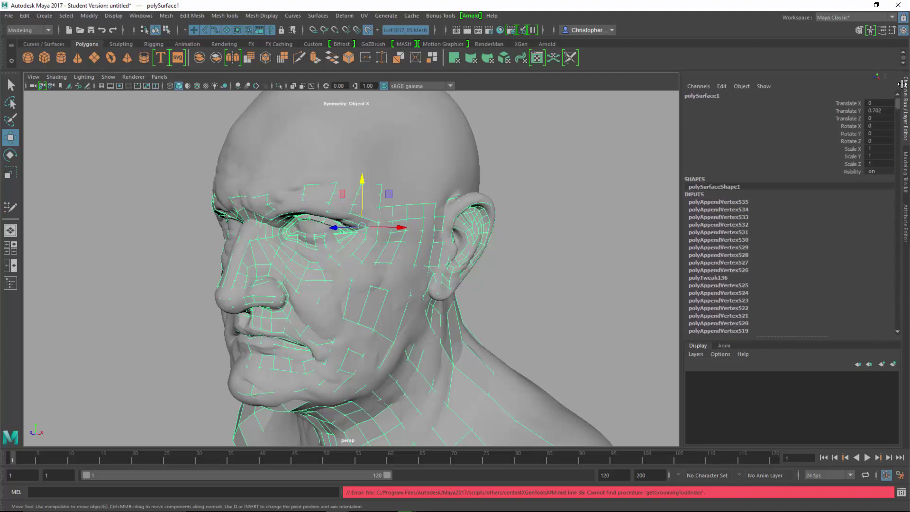
{"action": "left_click", "coordinate": [23, 16]}
{"action": "mouse_move", "coordinate": [66, 130]}
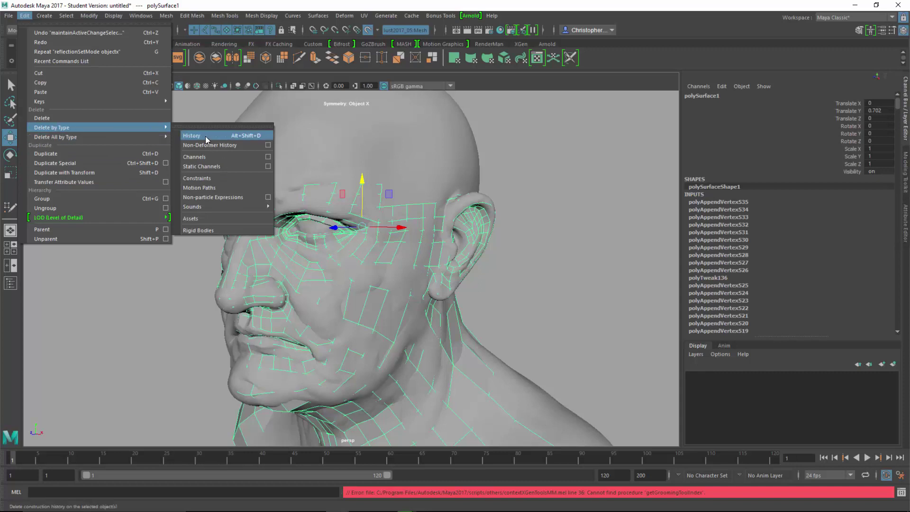
{"action": "left_click", "coordinate": [208, 139]}
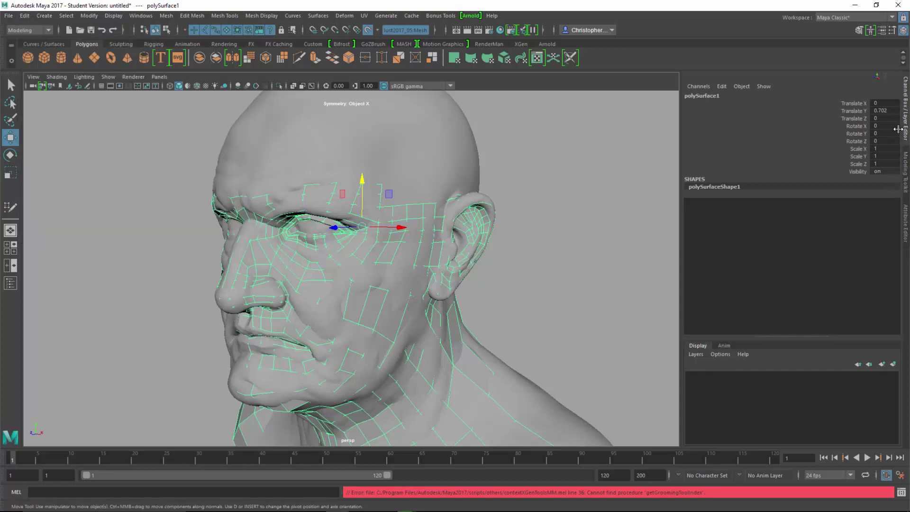
Reactivate Quad Draw and, from new points at the temple, fill quads extending the brow strip's upper row toward the ear.
{"action": "left_click", "coordinate": [906, 224]}
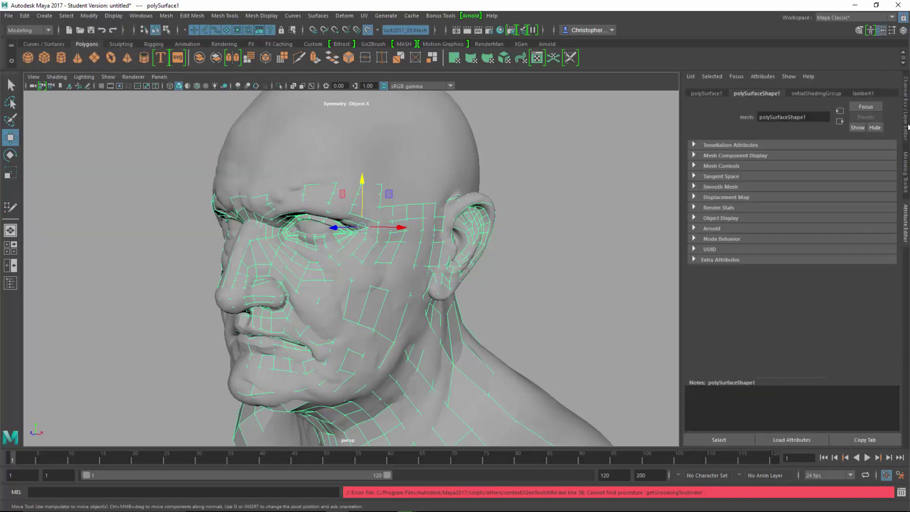
{"action": "left_click", "coordinate": [906, 167]}
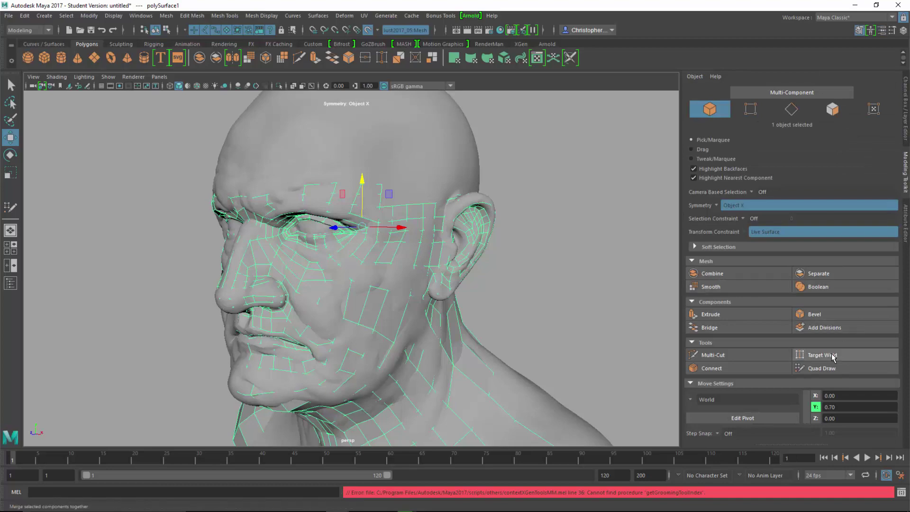
{"action": "left_click", "coordinate": [820, 370]}
{"action": "scroll", "coordinate": [453, 318], "scroll_direction": "up", "scroll_amount": 2}
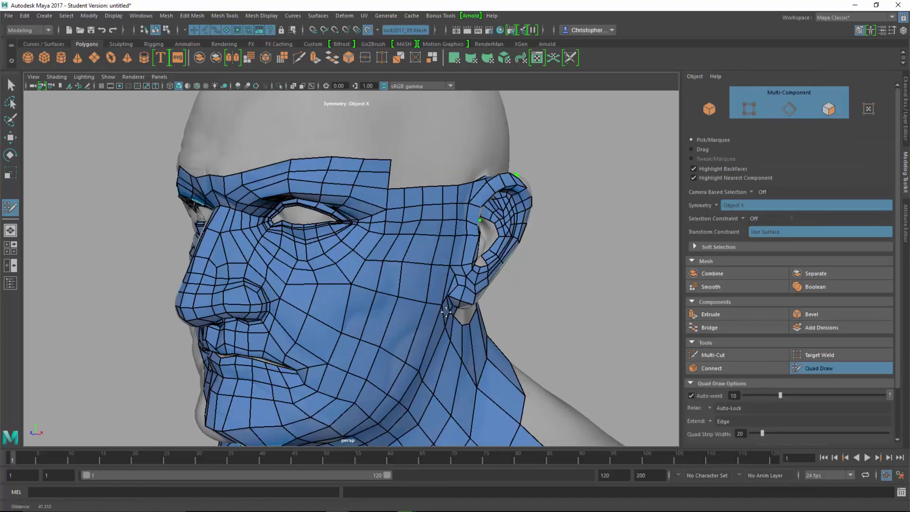
{"action": "middle_click_drag", "start_coordinate": [449, 309], "coordinate": [426, 349], "text": "alt"}
{"action": "left_click_drag", "start_coordinate": [426, 348], "coordinate": [381, 227], "text": "alt"}
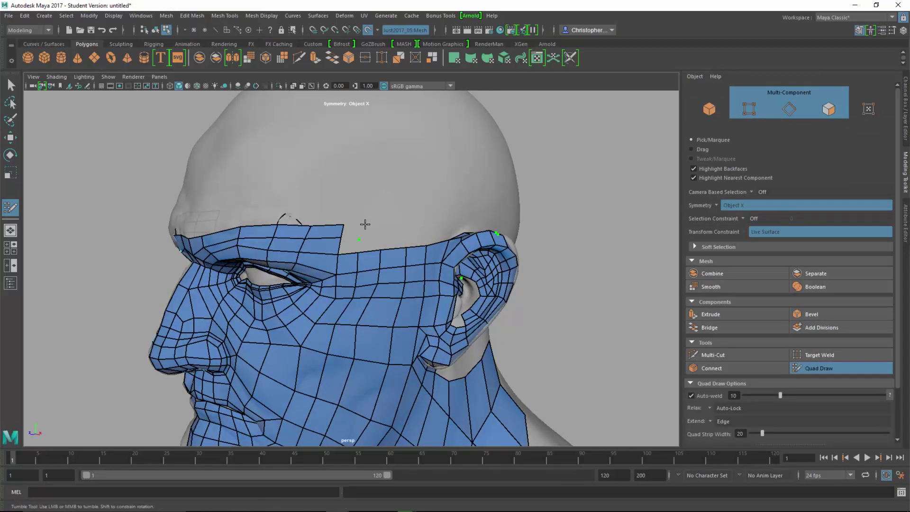
{"action": "left_click", "coordinate": [386, 224]}
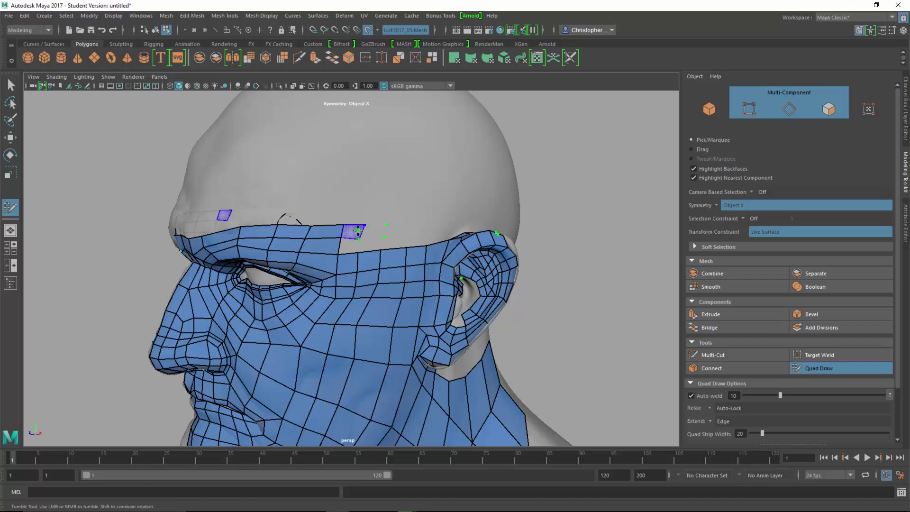
{"action": "left_click", "coordinate": [354, 233], "text": "shift"}
{"action": "left_click", "coordinate": [375, 234], "text": "shift"}
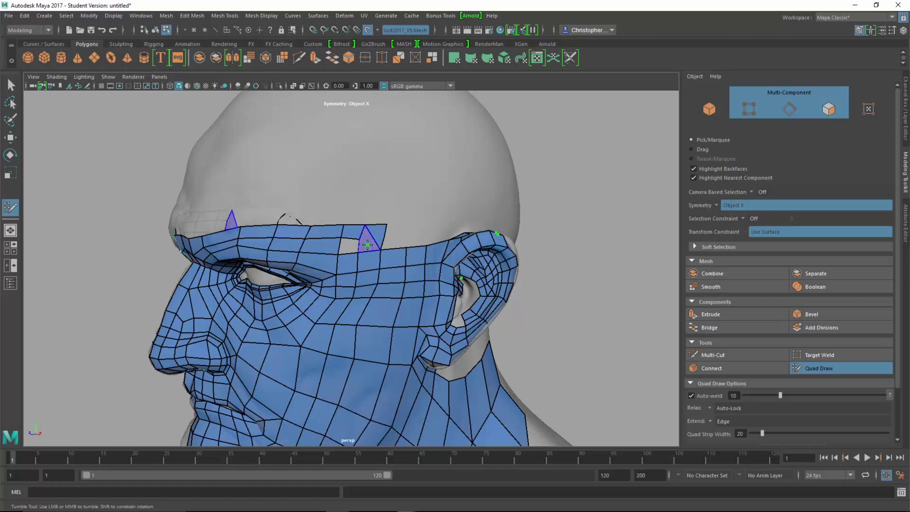
Undo the stray face at the temple and refill the gap between the brow strip and cheek patch with quads.
{"action": "left_click", "coordinate": [368, 245], "text": "ctrl+shift"}
{"action": "key", "text": "ctrl+z"}
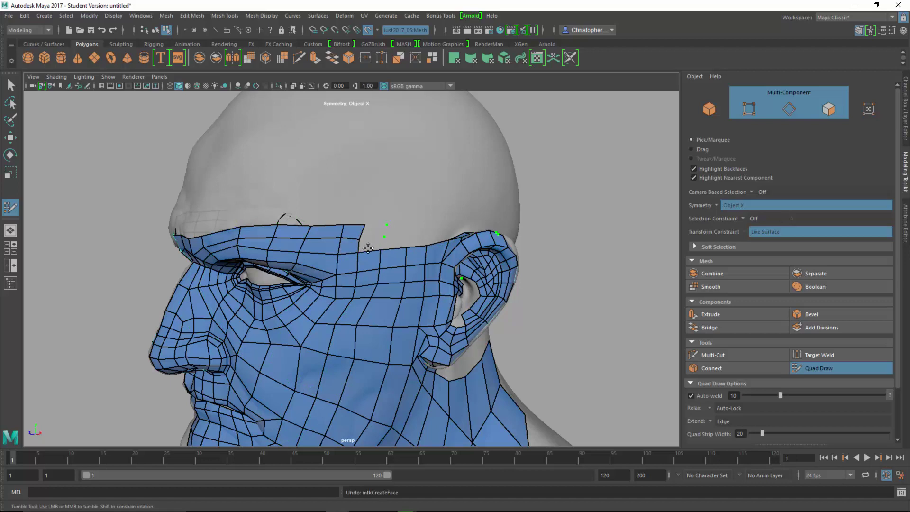
{"action": "left_click", "coordinate": [371, 245], "text": "shift"}
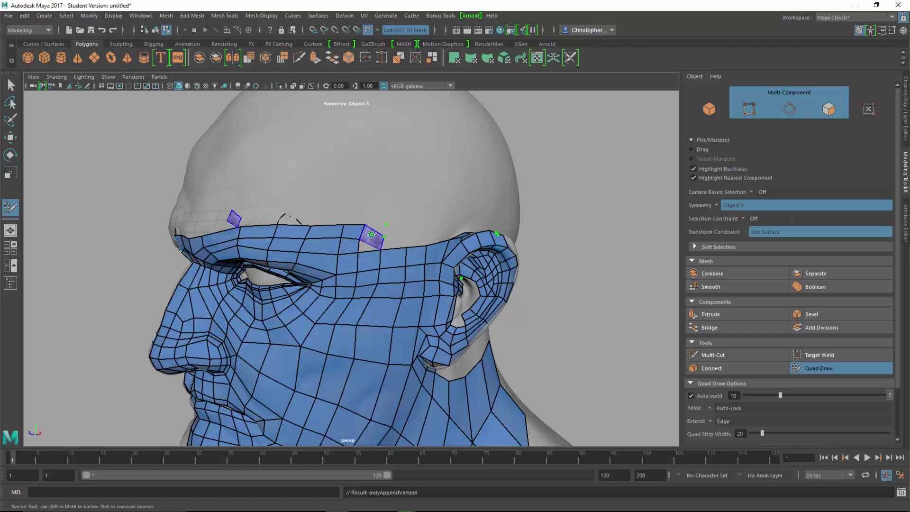
{"action": "left_click", "coordinate": [373, 231], "text": "shift"}
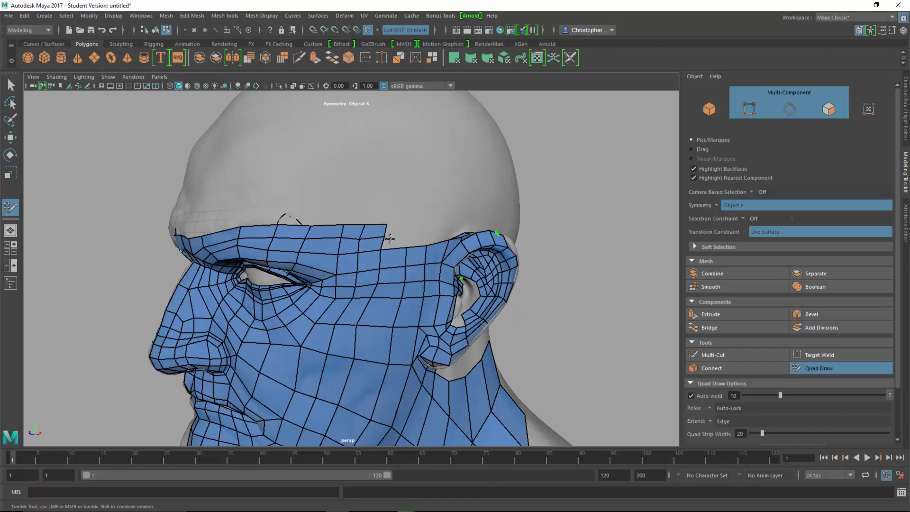
Extend the two-row temple strip backward with quads to the front of the ear's upper rim.
{"action": "left_click_drag", "start_coordinate": [392, 235], "coordinate": [452, 221]}
{"action": "key", "text": "Tab"}
{"action": "key", "text": "Tab"}
{"action": "key", "text": "Tab"}
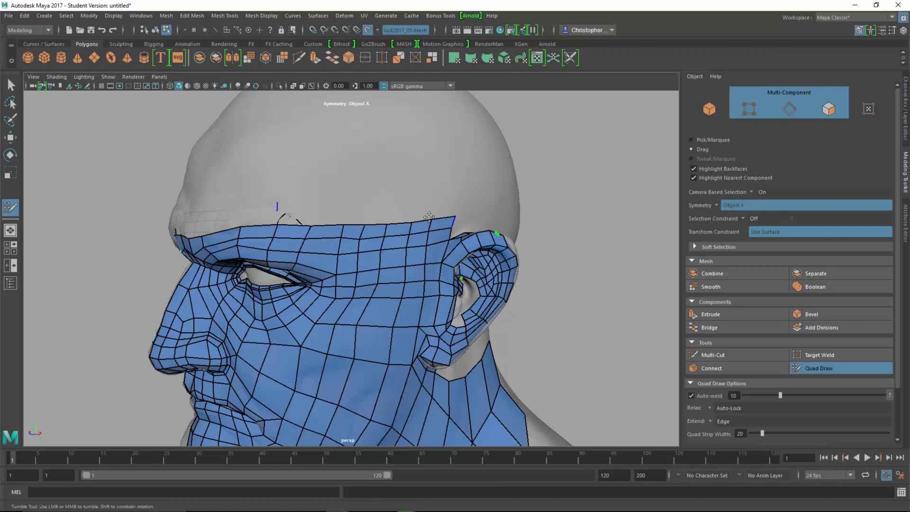
Weld the temple strip's rear upper corner onto the row below and delete the neighbouring quad in the top row.
{"action": "left_click_drag", "start_coordinate": [380, 216], "coordinate": [332, 208], "text": "alt"}
{"action": "right_click_drag", "start_coordinate": [332, 209], "coordinate": [382, 262], "text": "alt"}
{"action": "left_click_drag", "start_coordinate": [382, 262], "coordinate": [316, 237], "text": "alt"}
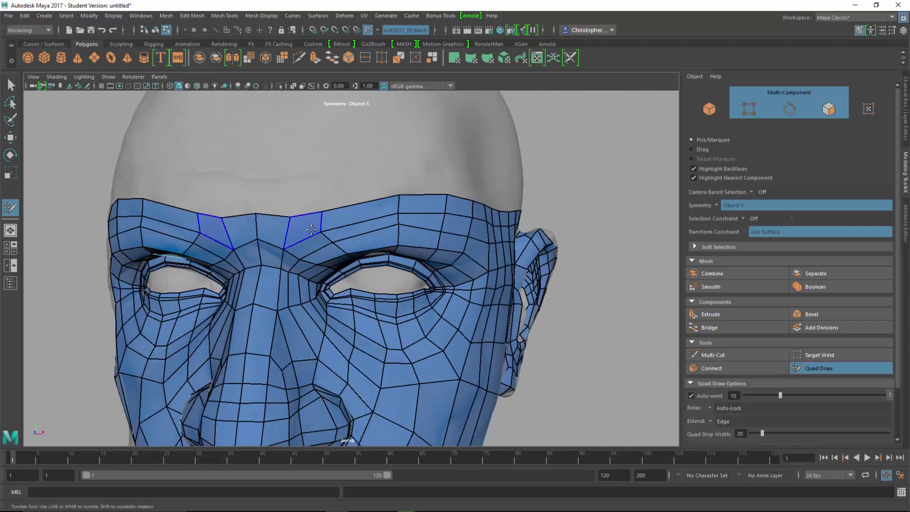
{"action": "left_click_drag", "start_coordinate": [502, 245], "coordinate": [553, 208], "text": "alt"}
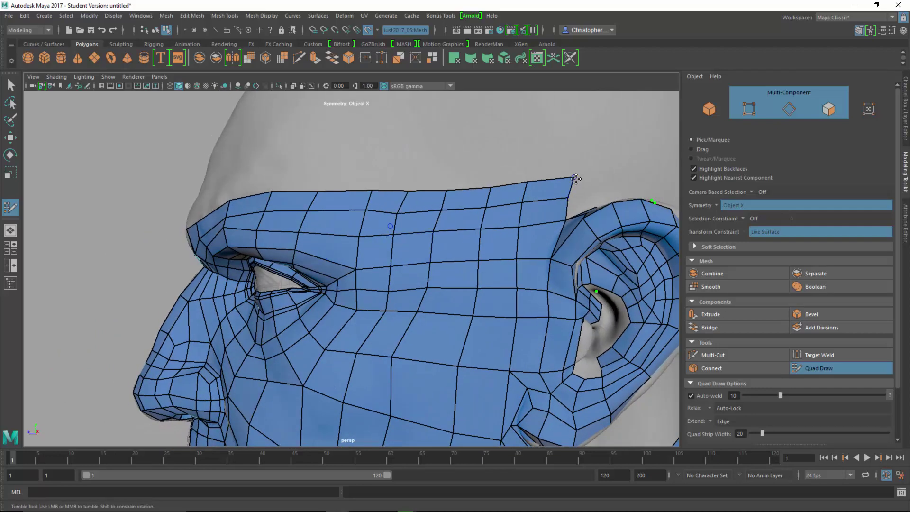
{"action": "left_click_drag", "start_coordinate": [576, 178], "coordinate": [570, 196]}
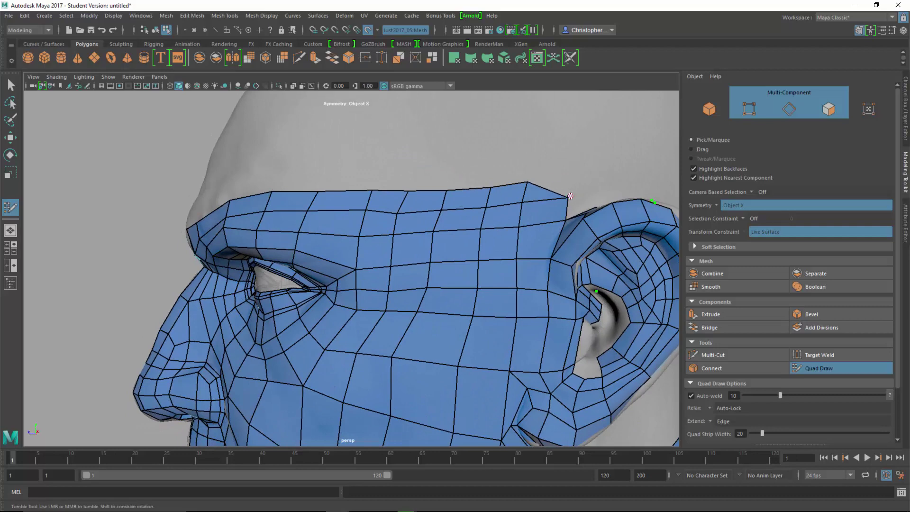
{"action": "left_click", "coordinate": [504, 199], "text": "ctrl+shift"}
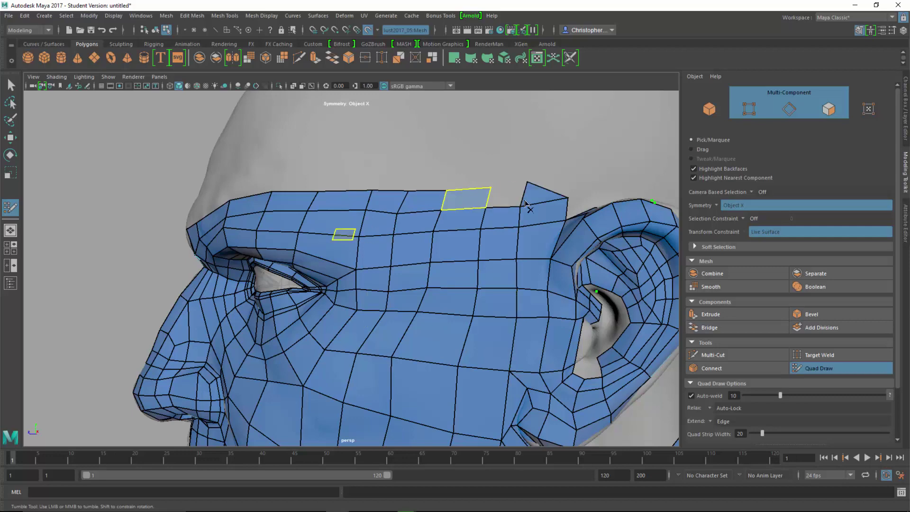
Insert an edge loop along the strip's upper row and fill its temple-end gap with quads that taper into the row above the ear.
{"action": "left_click_drag", "start_coordinate": [496, 211], "coordinate": [502, 219], "text": "alt"}
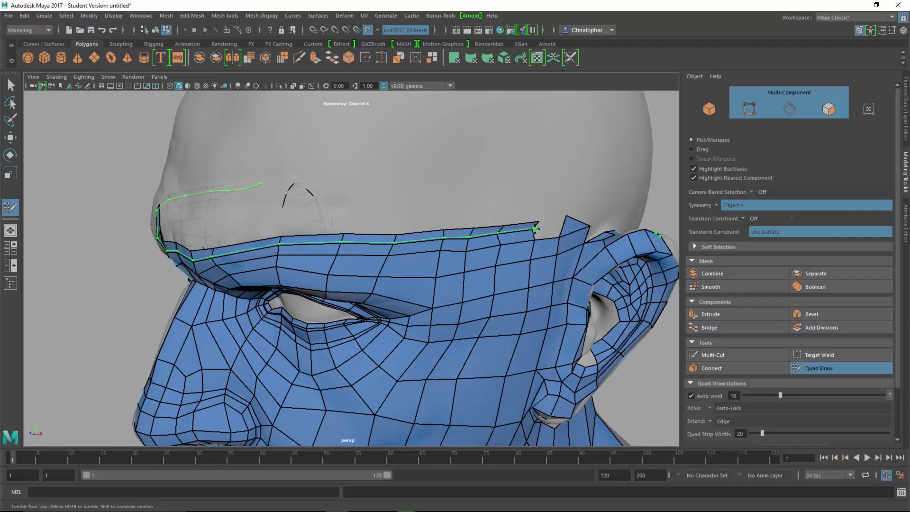
{"action": "left_click_drag", "start_coordinate": [553, 206], "coordinate": [505, 204], "text": "alt"}
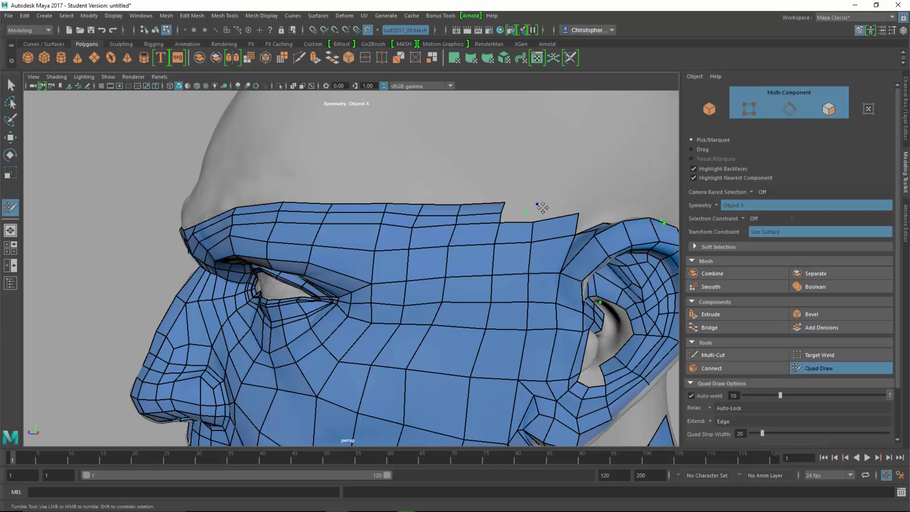
{"action": "key", "text": "shift"}
{"action": "left_click", "coordinate": [517, 208], "text": "shift"}
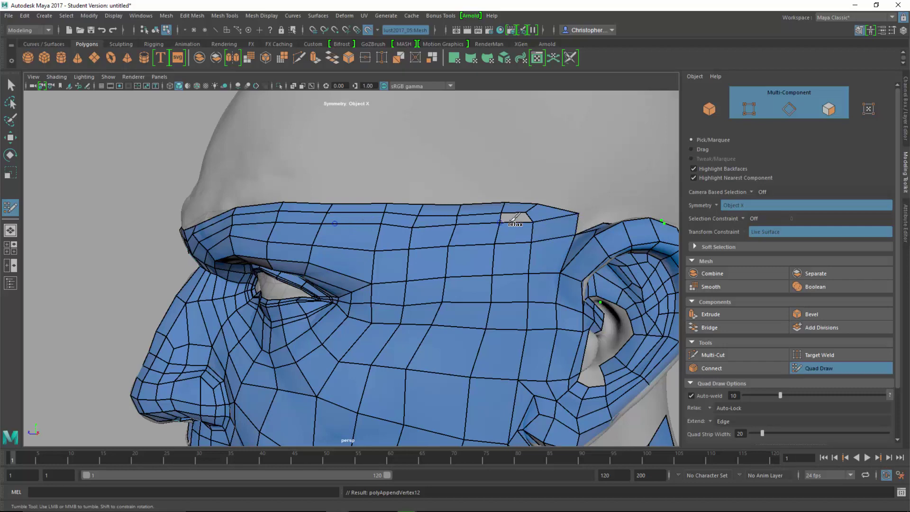
{"action": "right_click_drag", "start_coordinate": [595, 227], "coordinate": [630, 227], "text": "alt"}
{"action": "left_click_drag", "start_coordinate": [569, 204], "coordinate": [519, 227], "text": "alt"}
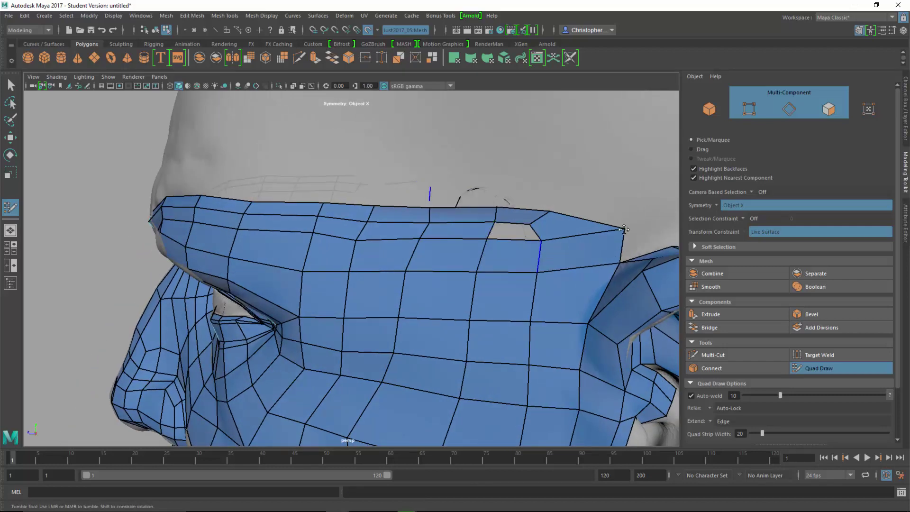
{"action": "left_click", "coordinate": [512, 233], "text": "shift"}
{"action": "left_click_drag", "start_coordinate": [625, 229], "coordinate": [625, 217]}
Extend the brow and temple strip's whole upper border up the forehead as one tall row of quads.
{"action": "right_click_drag", "start_coordinate": [553, 243], "coordinate": [466, 238], "text": "alt"}
{"action": "mouse_move", "coordinate": [466, 238]}
{"action": "left_mouse_down", "text": "alt"}
{"action": "mouse_move", "coordinate": [498, 233]}
{"action": "mouse_move", "coordinate": [394, 242]}
{"action": "mouse_move", "coordinate": [285, 210]}
{"action": "mouse_move", "coordinate": [265, 213]}
{"action": "mouse_move", "coordinate": [279, 221]}
{"action": "mouse_move", "coordinate": [300, 147]}
{"action": "left_mouse_up", "text": "alt"}
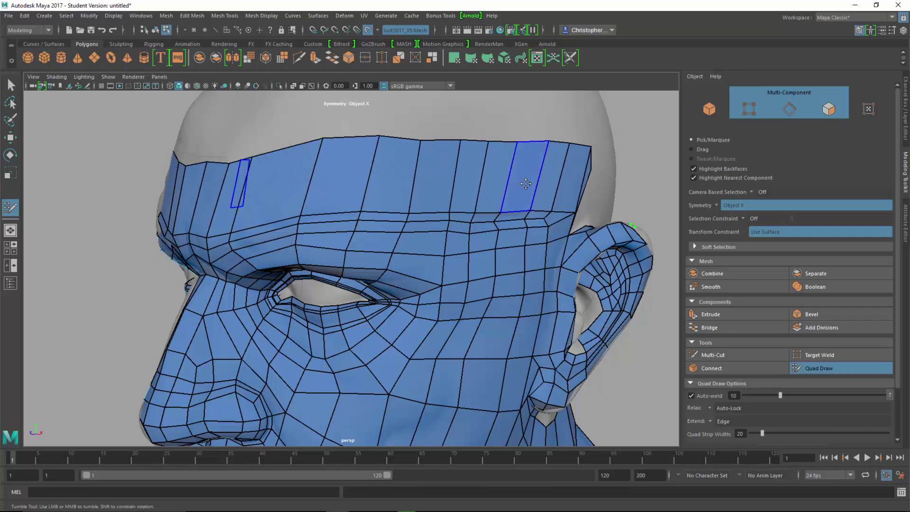
{"action": "left_click_drag", "start_coordinate": [534, 182], "coordinate": [506, 204], "text": "alt"}
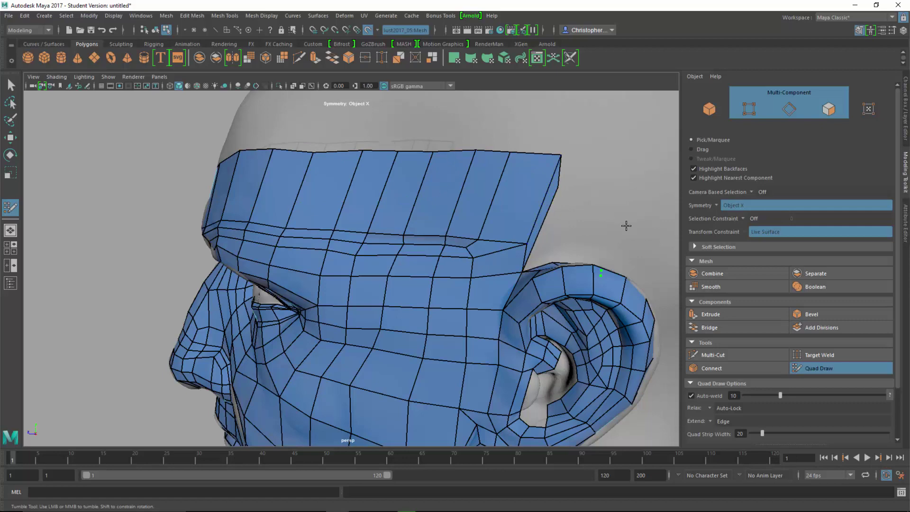
{"action": "scroll", "coordinate": [626, 225], "scroll_direction": "up", "scroll_amount": 5}
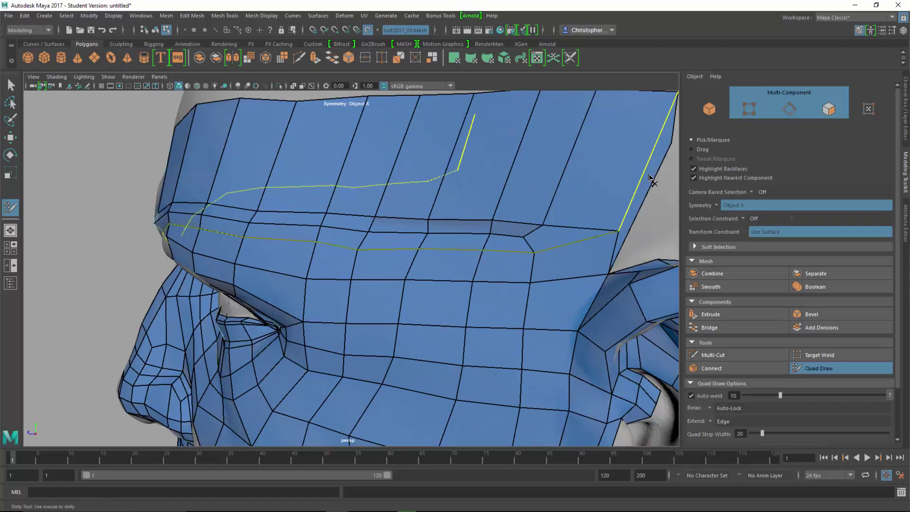
{"action": "middle_click_drag", "start_coordinate": [558, 227], "coordinate": [431, 246], "text": "alt"}
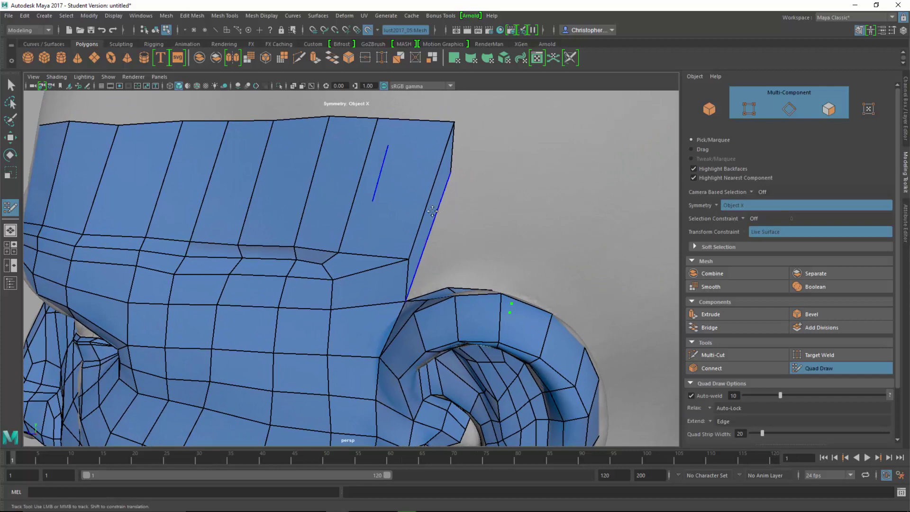
Restart Quad Draw in face selection mode and remove the narrow end quad of the forehead row above the ear.
{"action": "key", "text": "w"}
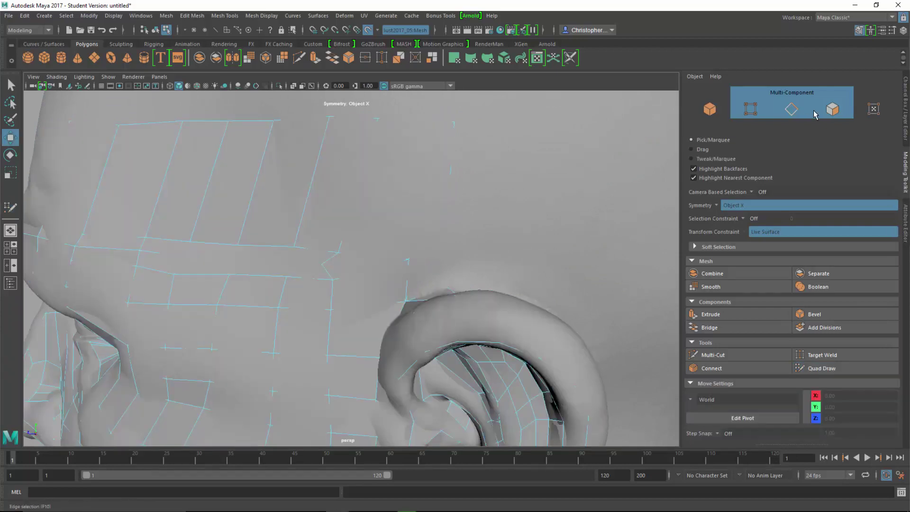
{"action": "left_click", "coordinate": [836, 112]}
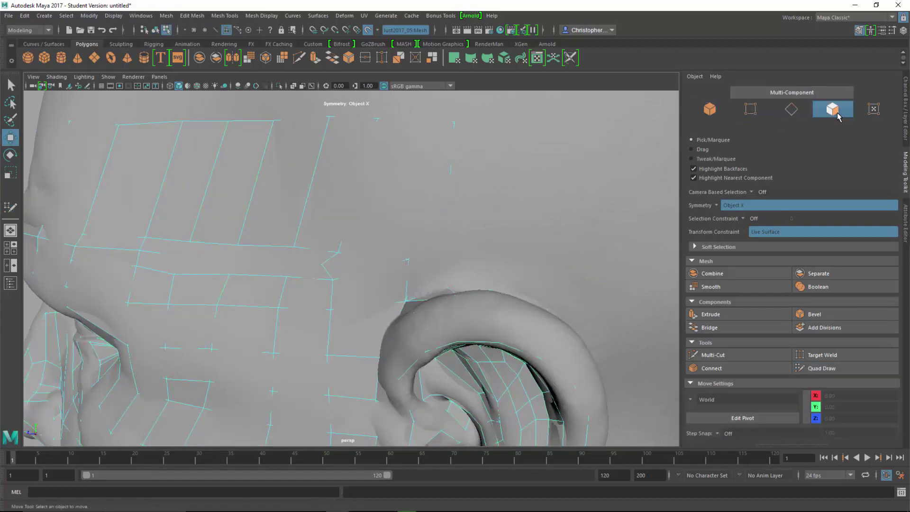
{"action": "left_click", "coordinate": [827, 368]}
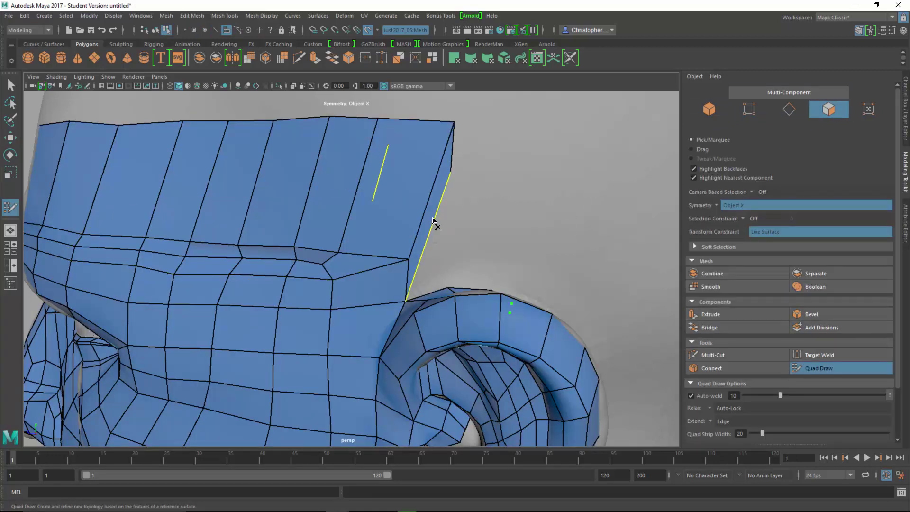
{"action": "mouse_move", "coordinate": [431, 212]}
{"action": "left_mouse_down", "text": "alt"}
{"action": "mouse_move", "coordinate": [447, 211]}
{"action": "mouse_move", "coordinate": [392, 203]}
{"action": "mouse_move", "coordinate": [441, 211]}
{"action": "left_mouse_up", "text": "alt"}
{"action": "middle_click_drag", "start_coordinate": [441, 212], "coordinate": [570, 242], "text": "alt"}
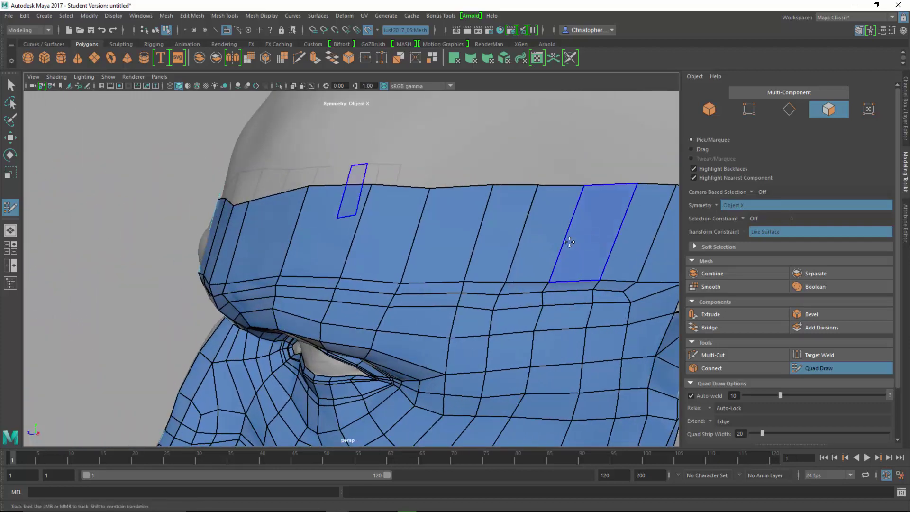
Insert two edge loops along the tall forehead row, dividing it into three rows of quads around the head.
{"action": "right_click_drag", "start_coordinate": [571, 241], "coordinate": [383, 238], "text": "alt"}
{"action": "middle_click_drag", "start_coordinate": [383, 238], "coordinate": [369, 253], "text": "alt"}
{"action": "mouse_move", "coordinate": [369, 254]}
{"action": "left_mouse_down", "text": "alt"}
{"action": "mouse_move", "coordinate": [374, 239]}
{"action": "mouse_move", "coordinate": [271, 223]}
{"action": "mouse_move", "coordinate": [355, 229]}
{"action": "left_mouse_up", "text": "alt"}
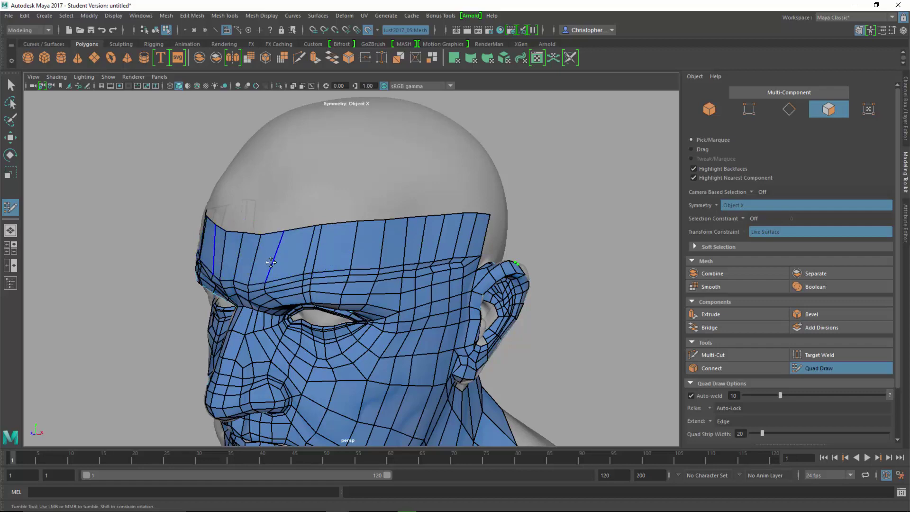
{"action": "left_click_drag", "start_coordinate": [287, 260], "coordinate": [303, 263], "text": "alt"}
{"action": "right_click_drag", "start_coordinate": [303, 262], "coordinate": [348, 269], "text": "alt"}
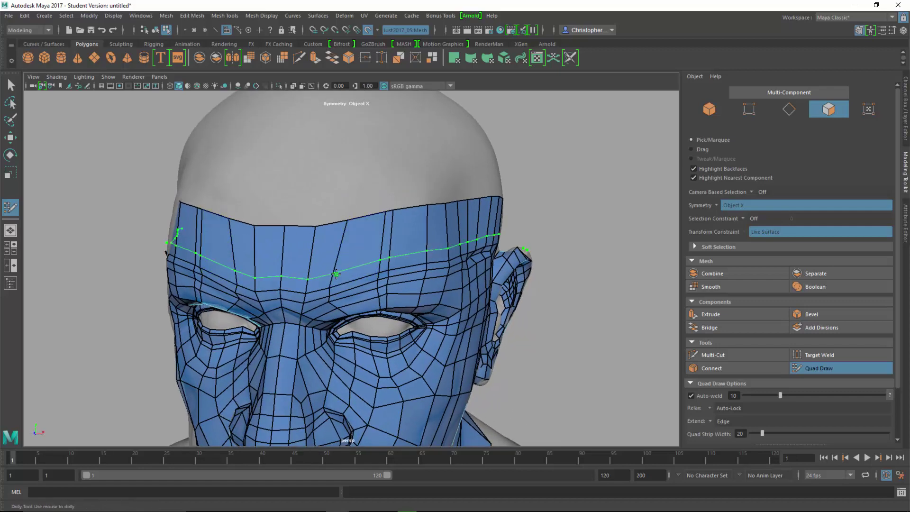
{"action": "left_click", "coordinate": [336, 274], "text": "ctrl"}
{"action": "left_click", "coordinate": [340, 246], "text": "ctrl"}
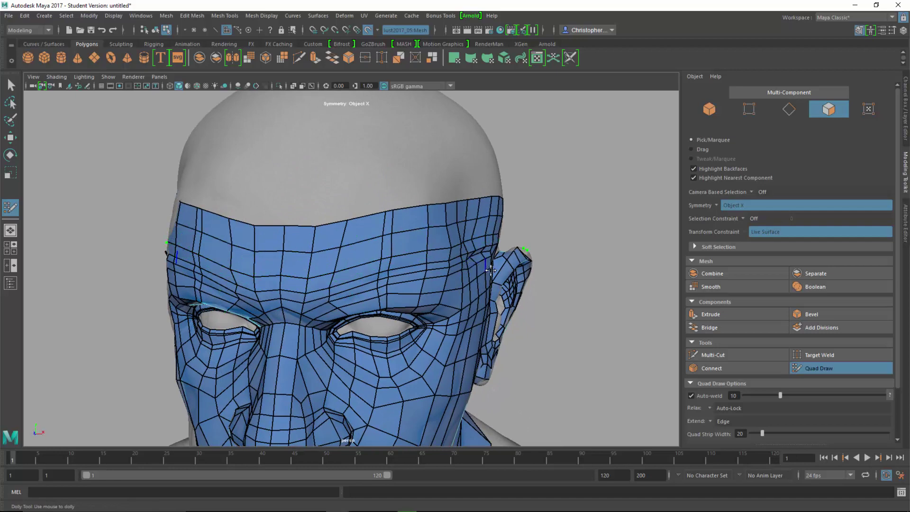
Extend the neck patch's rear border backward by one column of quads and relax the new edge.
{"action": "right_click_drag", "start_coordinate": [394, 277], "coordinate": [339, 274], "text": "alt"}
{"action": "middle_click_drag", "start_coordinate": [446, 315], "coordinate": [427, 225], "text": "alt"}
{"action": "left_click_drag", "start_coordinate": [471, 300], "coordinate": [375, 308], "text": "alt"}
{"action": "mouse_move", "coordinate": [475, 365]}
{"action": "left_mouse_down", "text": "alt"}
{"action": "mouse_move", "coordinate": [394, 329]}
{"action": "mouse_move", "coordinate": [421, 326]}
{"action": "left_mouse_up", "text": "alt"}
{"action": "middle_click_drag", "start_coordinate": [421, 327], "coordinate": [415, 314]}
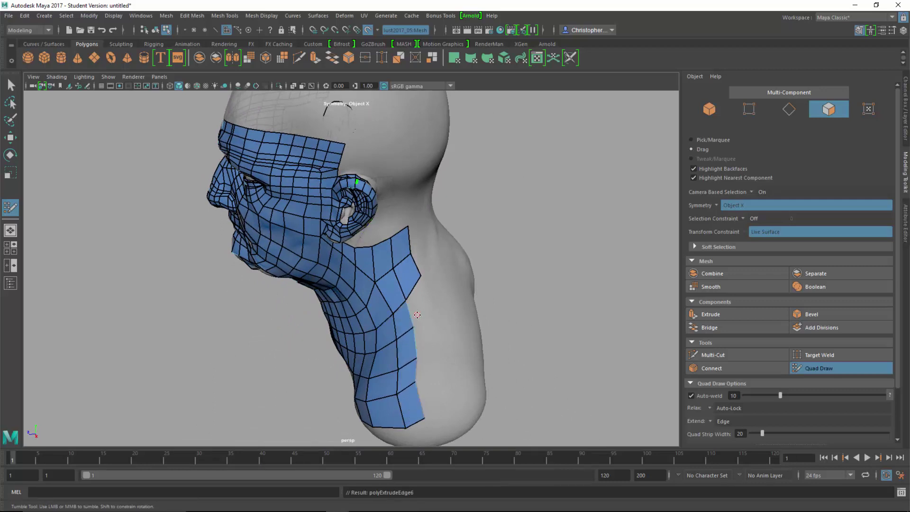
{"action": "left_click_drag", "start_coordinate": [415, 314], "coordinate": [453, 324]}
{"action": "middle_click_drag", "start_coordinate": [446, 320], "coordinate": [430, 289]}
{"action": "mouse_move", "coordinate": [431, 289]}
{"action": "left_mouse_down", "text": "shift"}
{"action": "mouse_move", "coordinate": [436, 298]}
{"action": "mouse_move", "coordinate": [430, 289]}
{"action": "left_mouse_up", "text": "shift"}
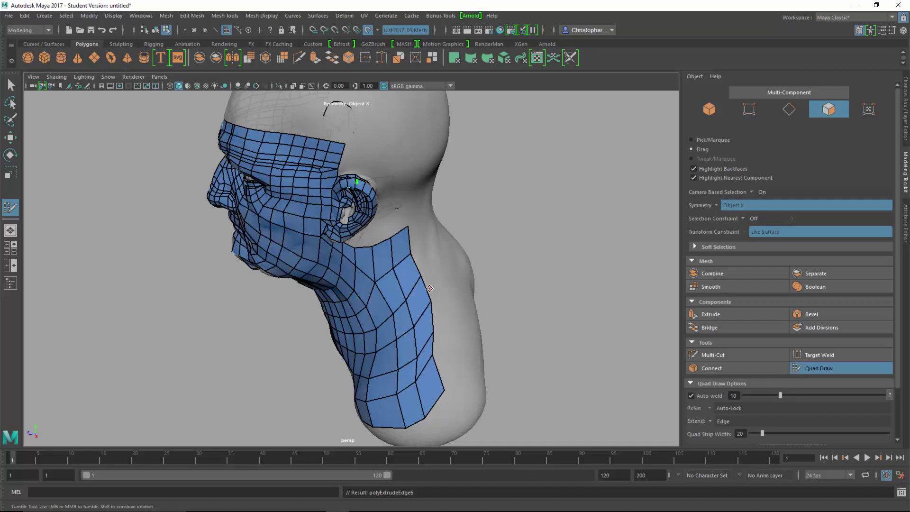
Pull the new column's lower vertices down and back over the shoulder to even out the quads.
{"action": "left_click_drag", "start_coordinate": [465, 347], "coordinate": [390, 404], "text": "alt"}
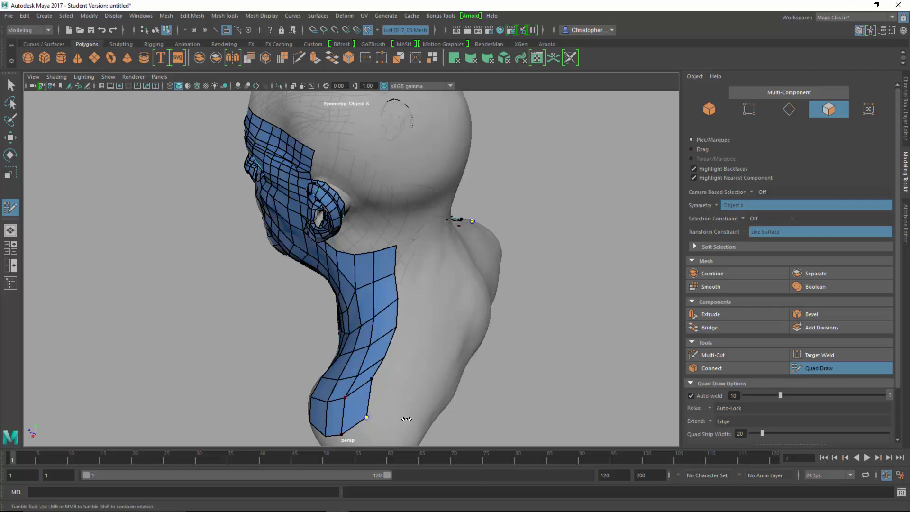
{"action": "left_click_drag", "start_coordinate": [366, 417], "coordinate": [402, 446]}
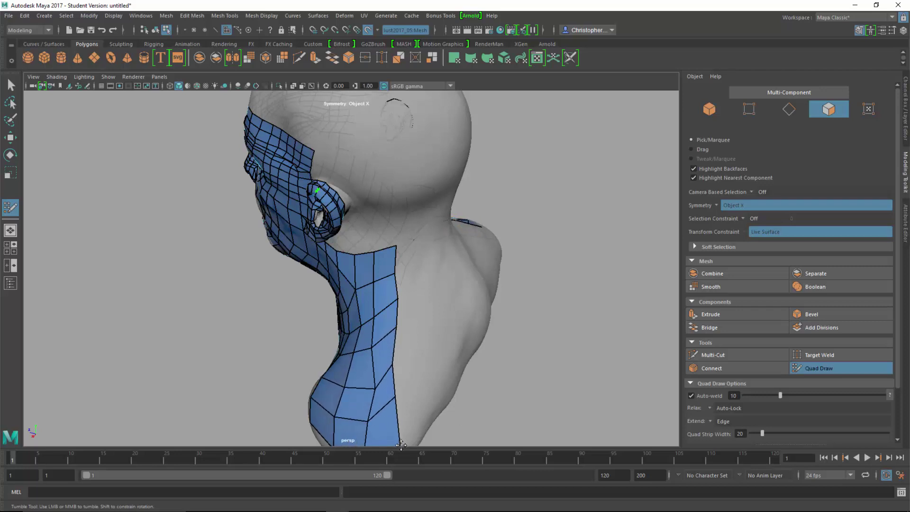
{"action": "mouse_move", "coordinate": [377, 390]}
{"action": "left_mouse_down"}
{"action": "mouse_move", "coordinate": [367, 388]}
{"action": "mouse_move", "coordinate": [397, 418]}
{"action": "left_mouse_up"}
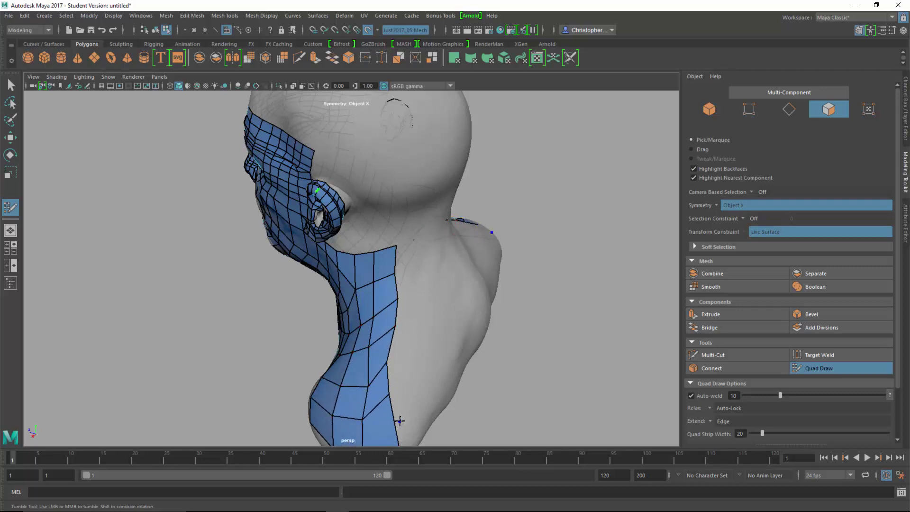
{"action": "left_click_drag", "start_coordinate": [388, 376], "coordinate": [454, 326]}
Extend the neck and shoulder border further around the back with new quads and relax the lower shoulder vertices.
{"action": "left_click_drag", "start_coordinate": [472, 224], "coordinate": [380, 307], "text": "alt"}
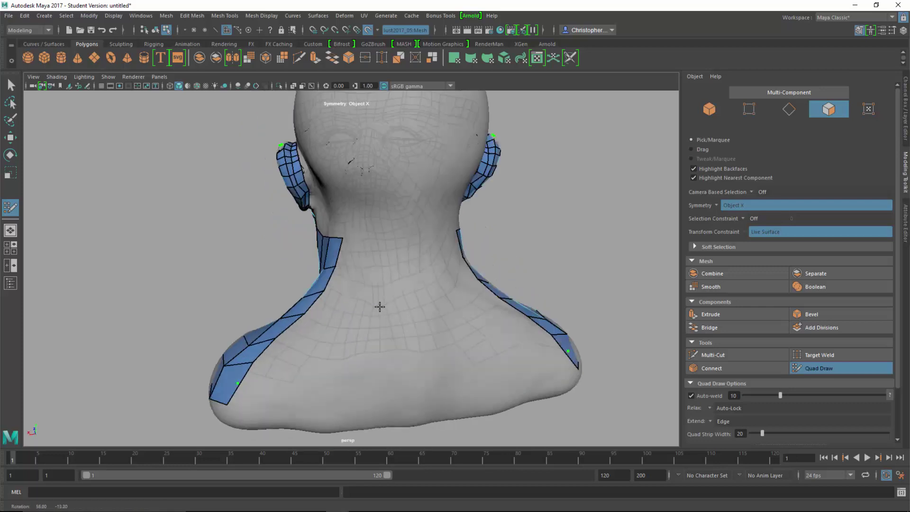
{"action": "right_click_drag", "start_coordinate": [379, 307], "coordinate": [328, 346], "text": "alt"}
{"action": "left_click_drag", "start_coordinate": [329, 346], "coordinate": [380, 299], "text": "alt"}
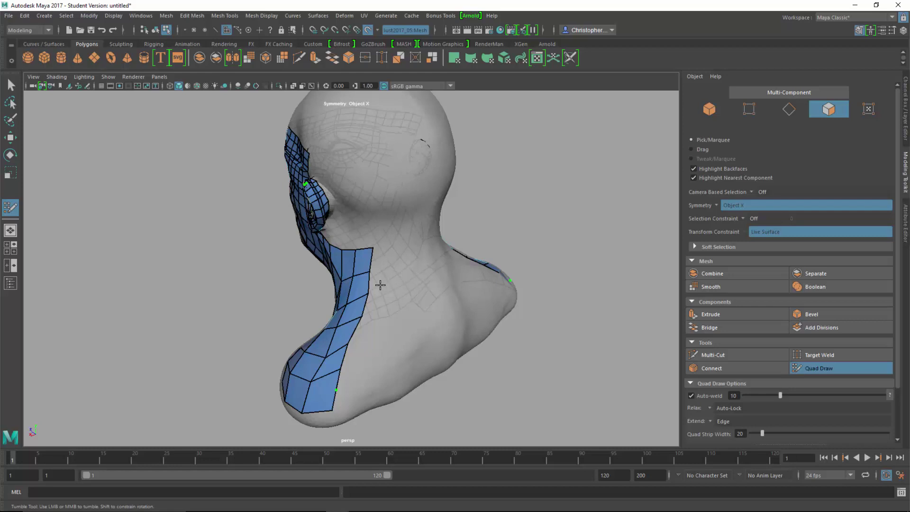
{"action": "mouse_move", "coordinate": [376, 258]}
{"action": "left_mouse_down"}
{"action": "mouse_move", "coordinate": [401, 269]}
{"action": "mouse_move", "coordinate": [405, 259]}
{"action": "left_mouse_up"}
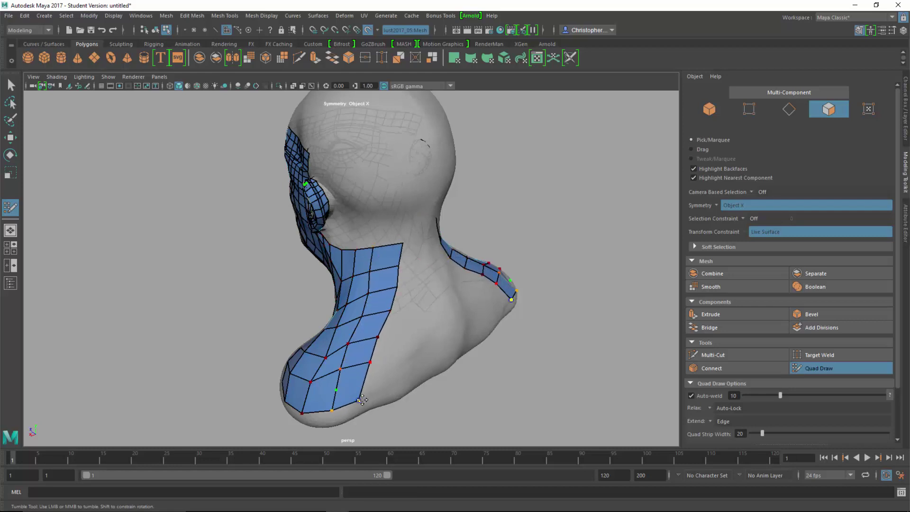
{"action": "mouse_move", "coordinate": [361, 400]}
{"action": "left_mouse_down"}
{"action": "mouse_move", "coordinate": [398, 390]}
{"action": "mouse_move", "coordinate": [375, 353]}
{"action": "mouse_move", "coordinate": [353, 346]}
{"action": "mouse_move", "coordinate": [332, 367]}
{"action": "mouse_move", "coordinate": [360, 338]}
{"action": "mouse_move", "coordinate": [371, 387]}
{"action": "mouse_move", "coordinate": [397, 360]}
{"action": "left_mouse_up"}
{"action": "mouse_move", "coordinate": [313, 406]}
{"action": "left_mouse_down", "text": "shift"}
{"action": "mouse_move", "coordinate": [339, 394]}
{"action": "mouse_move", "coordinate": [328, 370]}
{"action": "mouse_move", "coordinate": [334, 384]}
{"action": "mouse_move", "coordinate": [308, 398]}
{"action": "left_mouse_up", "text": "shift"}
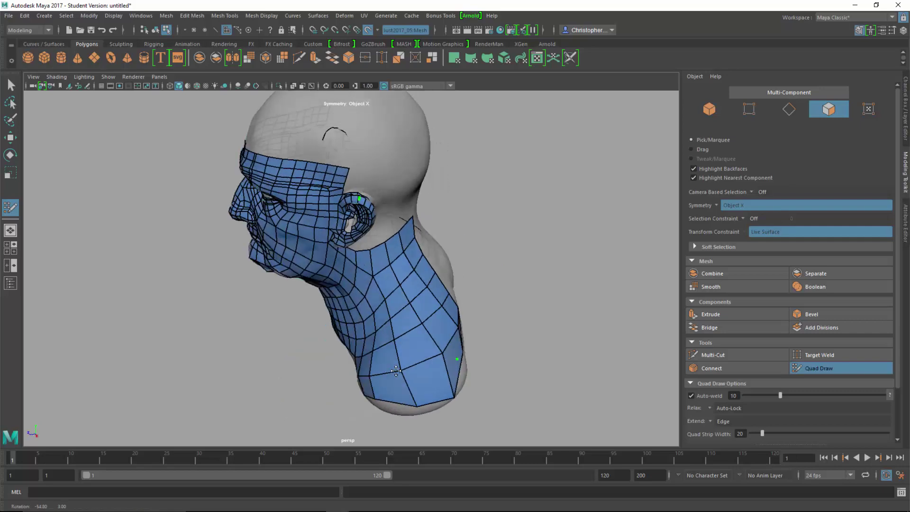
Close the gap at the back of the neck with quads joining the two side patches.
{"action": "mouse_move", "coordinate": [474, 351]}
{"action": "left_mouse_down", "text": "alt"}
{"action": "mouse_move", "coordinate": [438, 357]}
{"action": "mouse_move", "coordinate": [398, 389]}
{"action": "mouse_move", "coordinate": [409, 370]}
{"action": "mouse_move", "coordinate": [463, 344]}
{"action": "mouse_move", "coordinate": [407, 372]}
{"action": "mouse_move", "coordinate": [337, 328]}
{"action": "left_mouse_up", "text": "alt"}
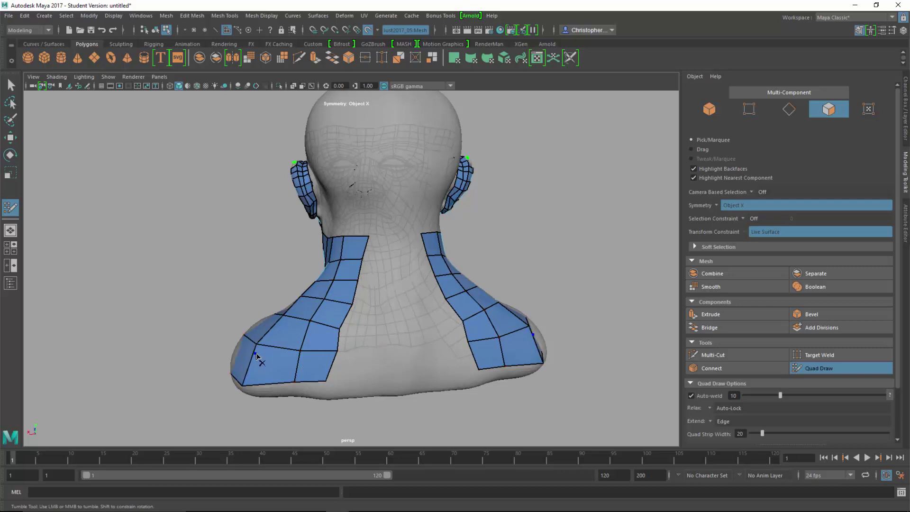
{"action": "left_click_drag", "start_coordinate": [359, 362], "coordinate": [369, 314], "text": "alt"}
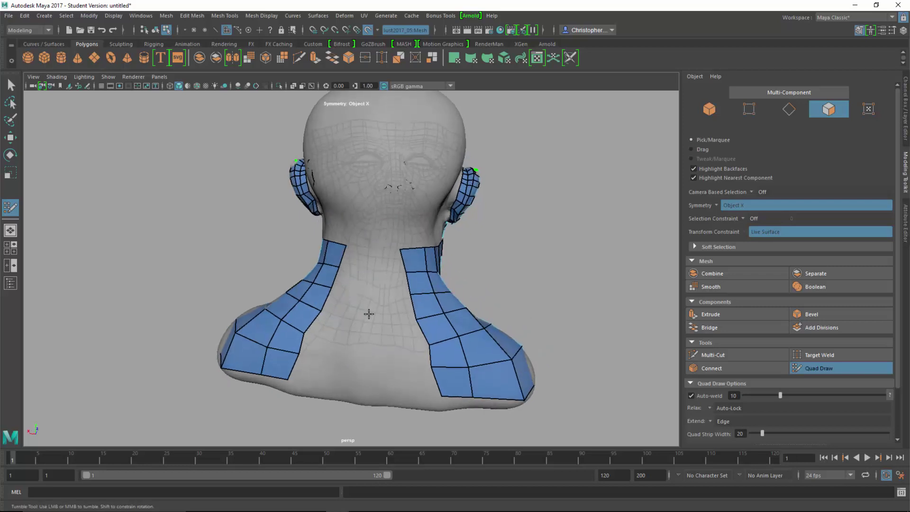
{"action": "key", "text": "Tab"}
{"action": "mouse_move", "coordinate": [348, 263]}
{"action": "left_mouse_down"}
{"action": "mouse_move", "coordinate": [374, 266]}
{"action": "mouse_move", "coordinate": [378, 316]}
{"action": "mouse_move", "coordinate": [435, 337]}
{"action": "mouse_move", "coordinate": [471, 305]}
{"action": "mouse_move", "coordinate": [433, 366]}
{"action": "mouse_move", "coordinate": [406, 368]}
{"action": "left_mouse_up"}
{"action": "right_click_drag", "start_coordinate": [407, 368], "coordinate": [537, 358], "text": "alt"}
{"action": "mouse_move", "coordinate": [536, 351]}
{"action": "left_mouse_down", "text": "alt"}
{"action": "mouse_move", "coordinate": [514, 355]}
{"action": "mouse_move", "coordinate": [431, 330]}
{"action": "left_mouse_up", "text": "alt"}
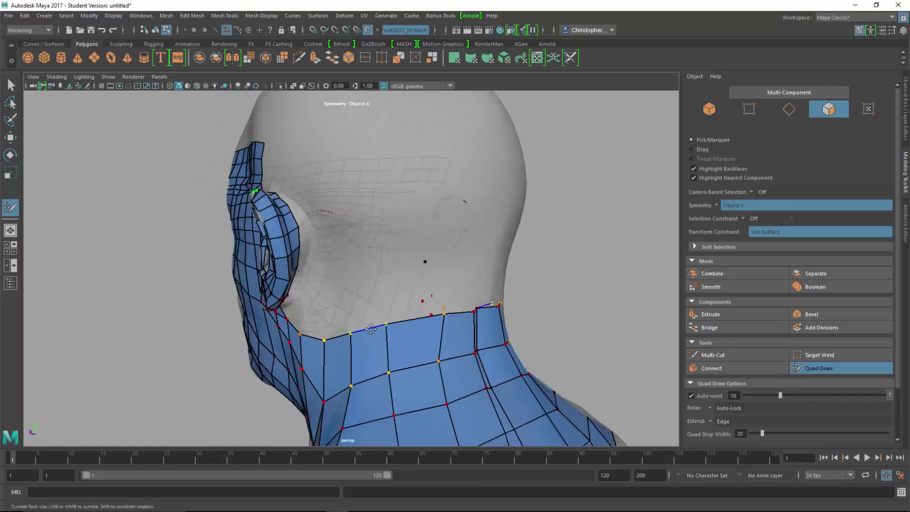
Try to extend the neck's upper border upward to the back of the earlobe, and undo the added row.
{"action": "left_click_drag", "start_coordinate": [377, 327], "coordinate": [396, 327], "text": "alt"}
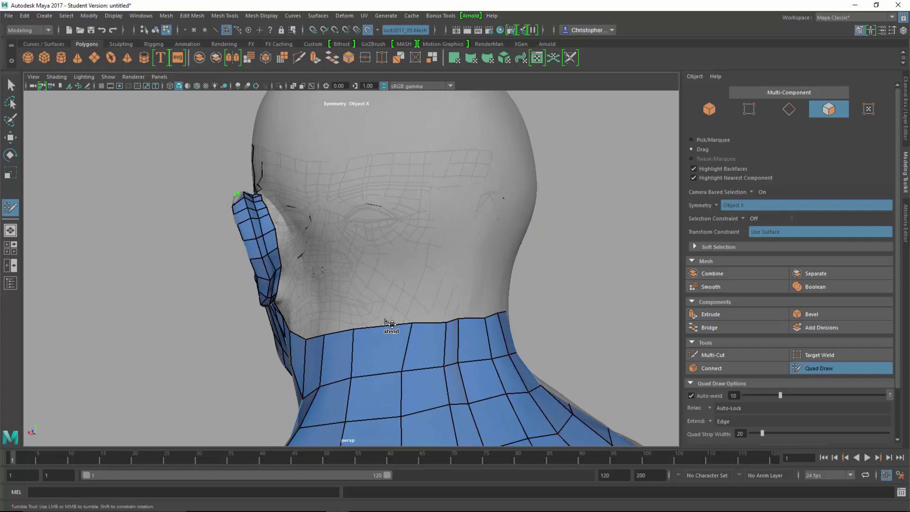
{"action": "mouse_move", "coordinate": [386, 321]}
{"action": "left_mouse_down"}
{"action": "mouse_move", "coordinate": [388, 276]}
{"action": "mouse_move", "coordinate": [450, 309]}
{"action": "mouse_move", "coordinate": [285, 270]}
{"action": "left_mouse_up"}
{"action": "scroll", "coordinate": [445, 298], "scroll_direction": "up", "scroll_amount": 5}
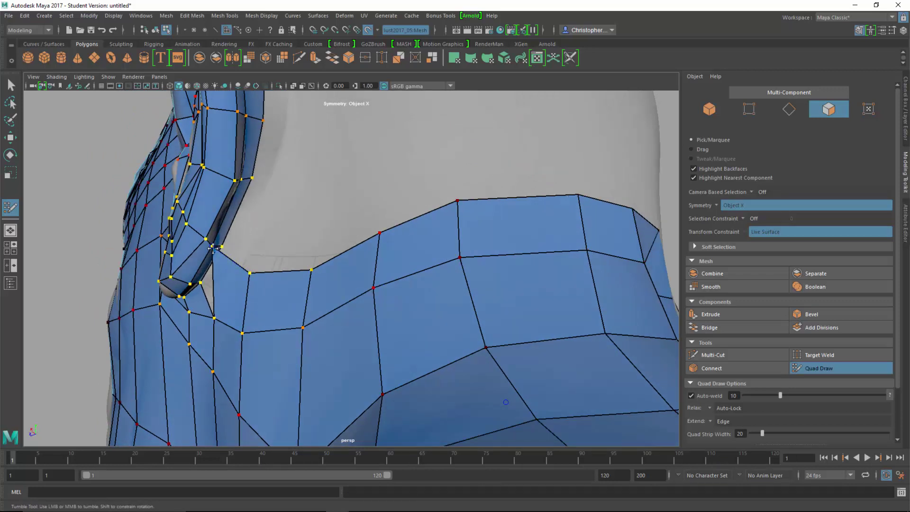
{"action": "left_click_drag", "start_coordinate": [213, 248], "coordinate": [216, 248], "text": "shift"}
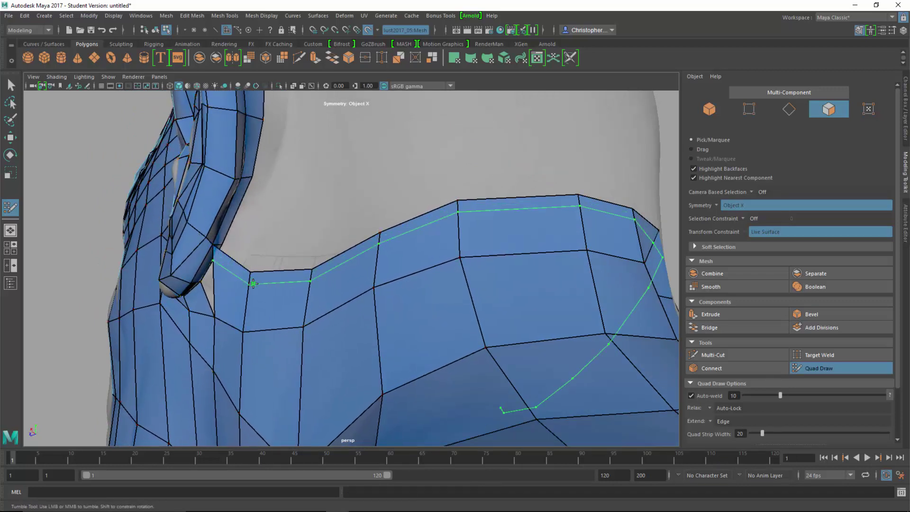
{"action": "key", "text": "ctrl+z"}
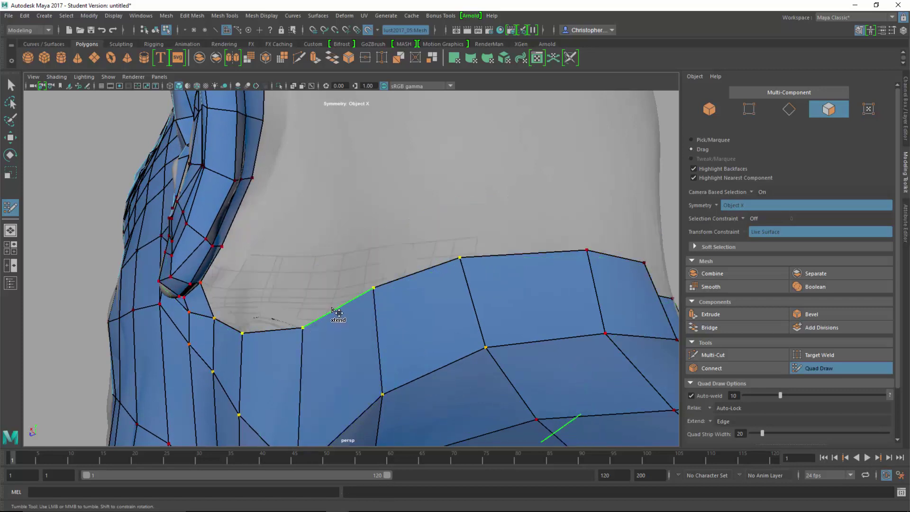
Extend the neck's upper border upward by one row of quads and connect its end to the back of the earlobe.
{"action": "left_click_drag", "start_coordinate": [338, 315], "coordinate": [343, 286]}
{"action": "middle_click_drag", "start_coordinate": [343, 285], "coordinate": [344, 275]}
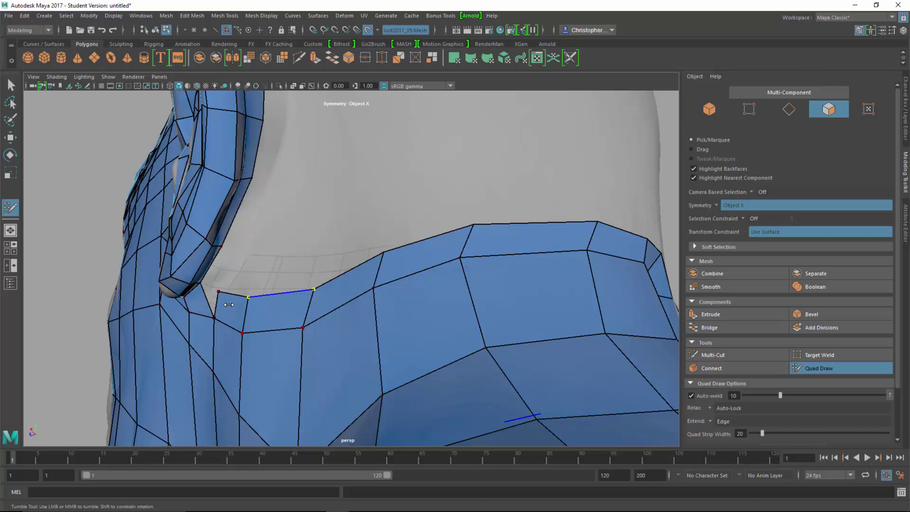
{"action": "left_click_drag", "start_coordinate": [225, 293], "coordinate": [245, 264]}
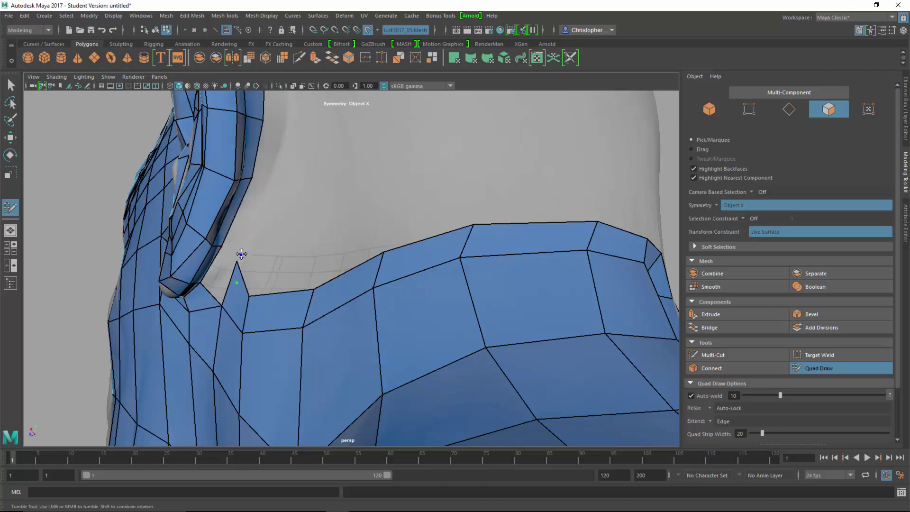
{"action": "left_click_drag", "start_coordinate": [236, 263], "coordinate": [236, 244]}
{"action": "left_click_drag", "start_coordinate": [250, 297], "coordinate": [242, 259]}
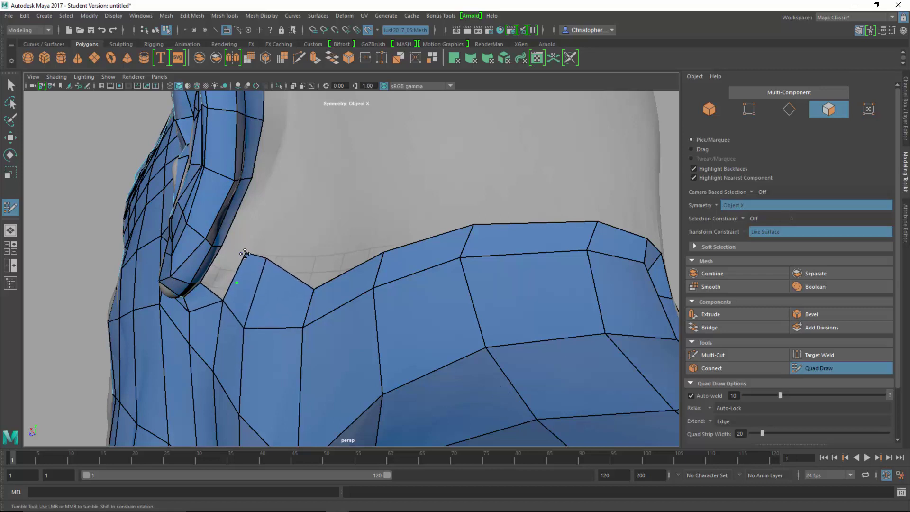
{"action": "left_click", "coordinate": [215, 279], "text": "shift"}
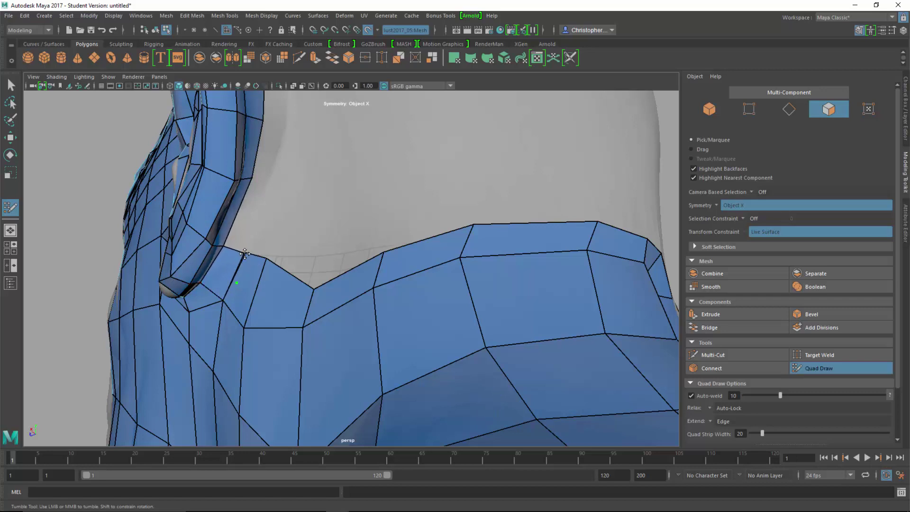
{"action": "left_click_drag", "start_coordinate": [248, 254], "coordinate": [242, 254]}
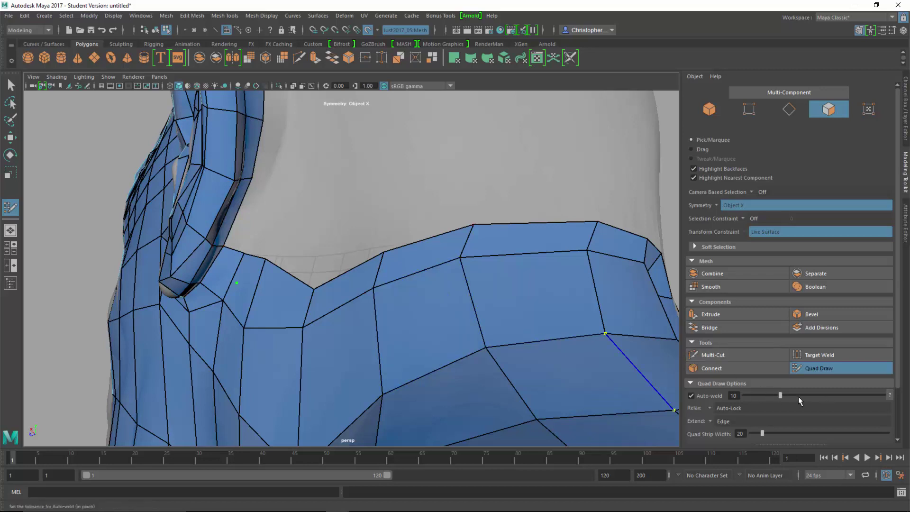
Set the auto-weld tolerance to 21 and rebuild the quad just behind the earlobe.
{"action": "left_click_drag", "start_coordinate": [791, 396], "coordinate": [827, 395]}
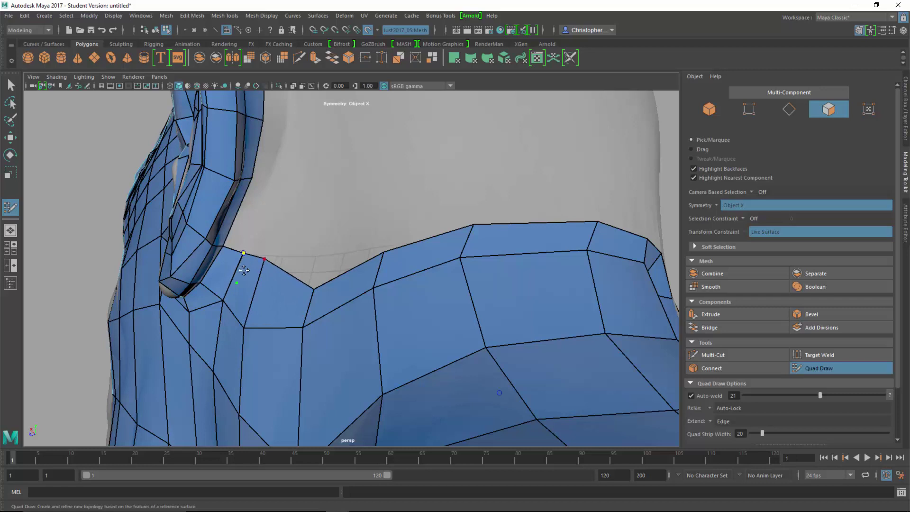
{"action": "key", "text": "shift"}
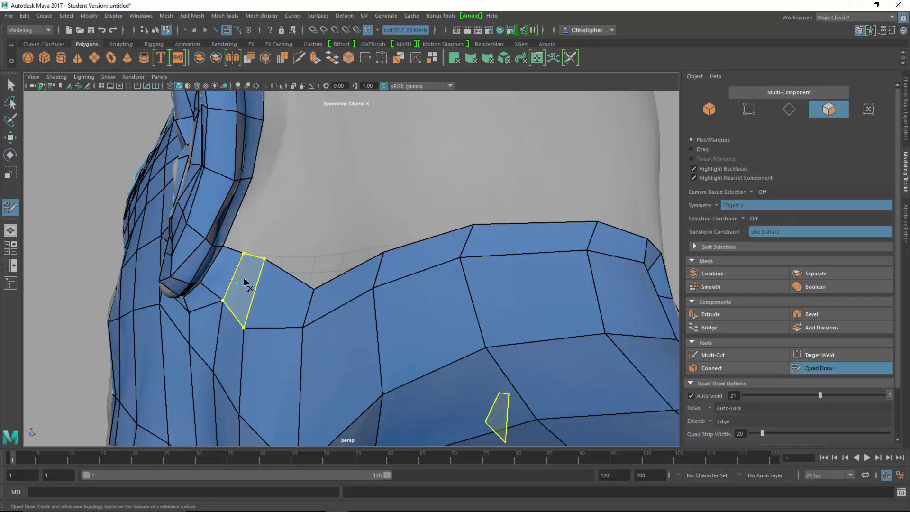
{"action": "left_click", "coordinate": [245, 282], "text": "shift"}
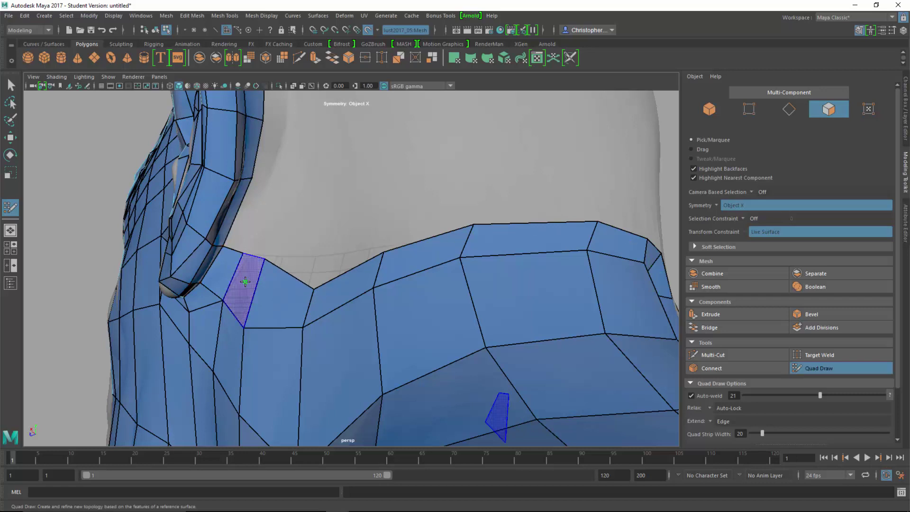
Raise the low vertex in the neck's upper border to level it, and fill a quad along the lower back of the ear.
{"action": "left_click_drag", "start_coordinate": [286, 260], "coordinate": [314, 292], "text": "alt"}
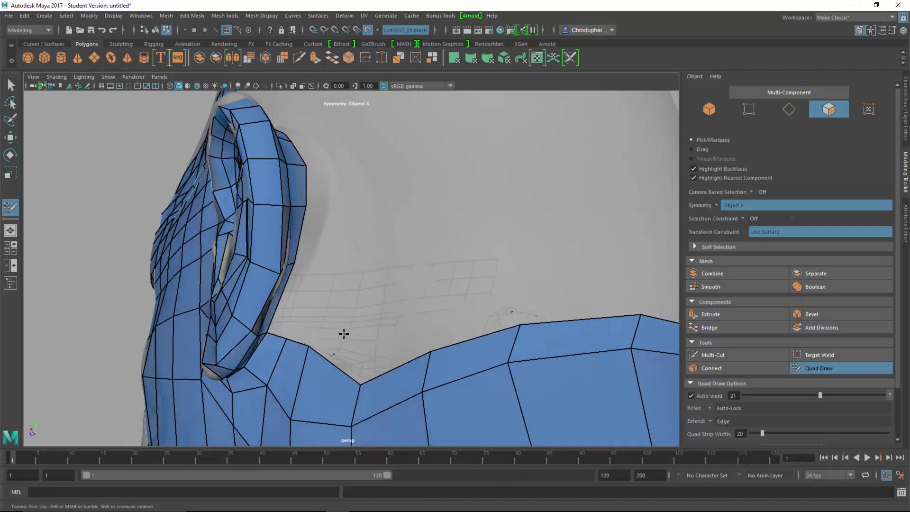
{"action": "mouse_move", "coordinate": [359, 387]}
{"action": "left_mouse_down"}
{"action": "mouse_move", "coordinate": [365, 360]}
{"action": "mouse_move", "coordinate": [350, 304]}
{"action": "left_mouse_up"}
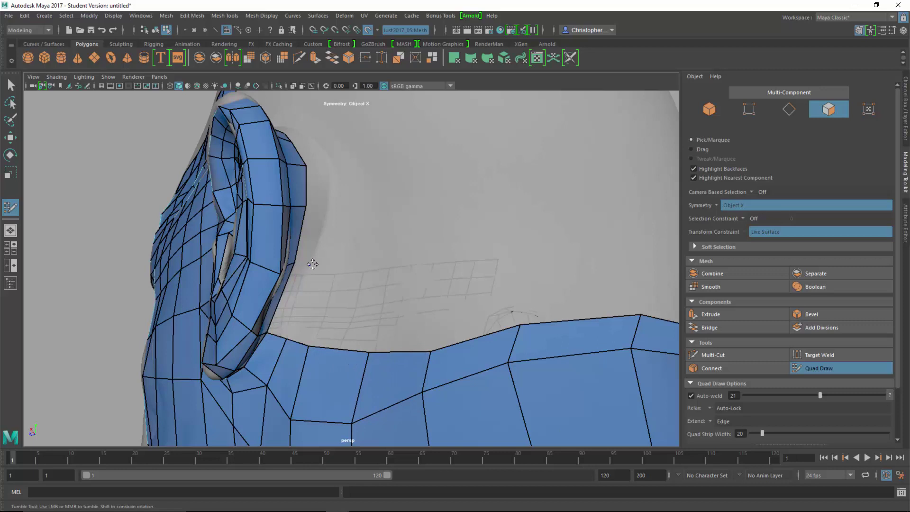
{"action": "left_click", "coordinate": [301, 284], "text": "shift"}
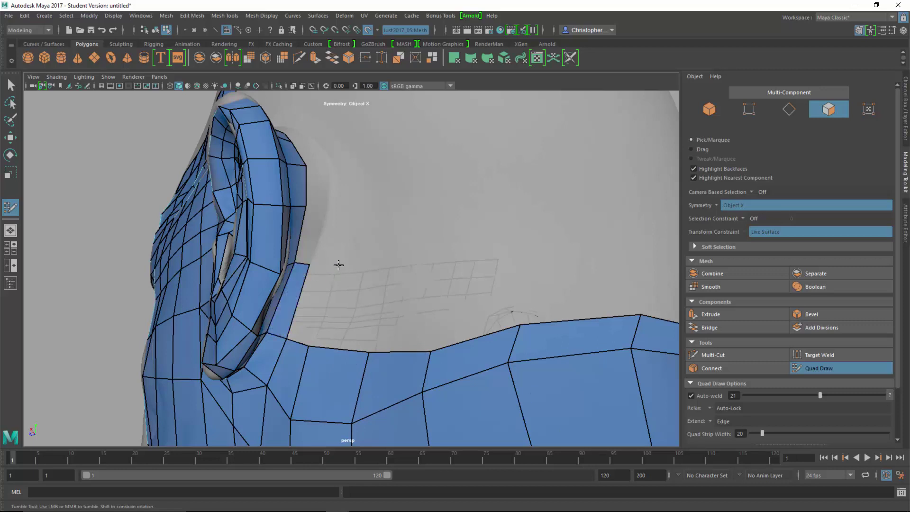
Draw two quads behind the middle of the ear and fill the gap between them and the quads below.
{"action": "right_click_drag", "start_coordinate": [473, 293], "coordinate": [363, 297], "text": "alt"}
{"action": "left_click_drag", "start_coordinate": [364, 297], "coordinate": [341, 260], "text": "alt"}
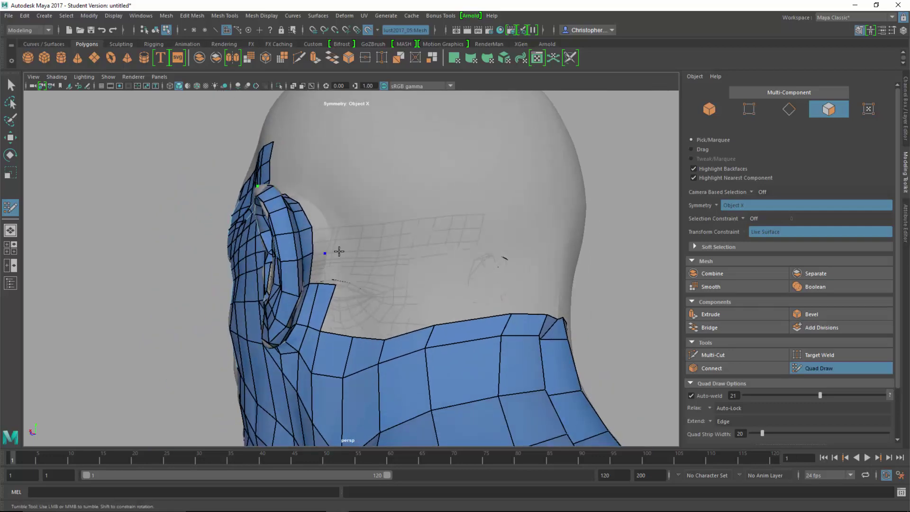
{"action": "left_click", "coordinate": [342, 228]}
{"action": "left_click", "coordinate": [323, 237], "text": "shift"}
{"action": "left_click", "coordinate": [335, 237], "text": "shift"}
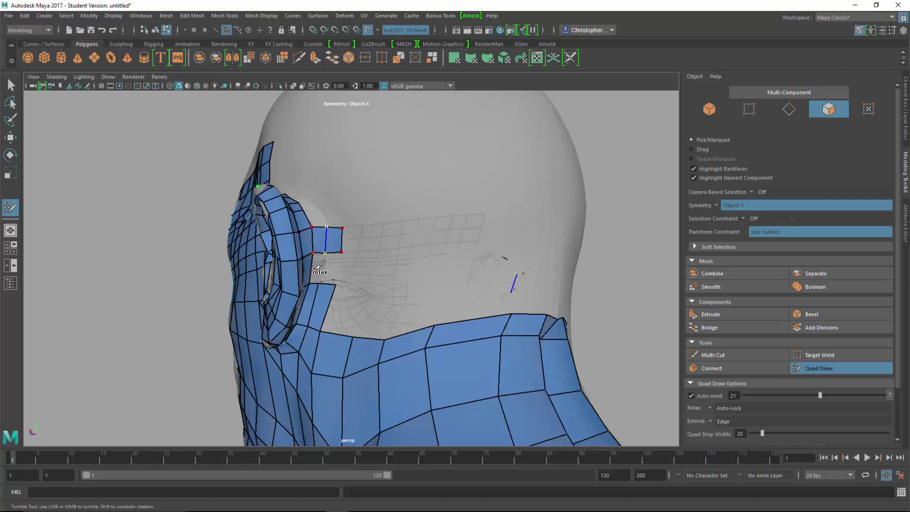
{"action": "left_click", "coordinate": [327, 268], "text": "shift"}
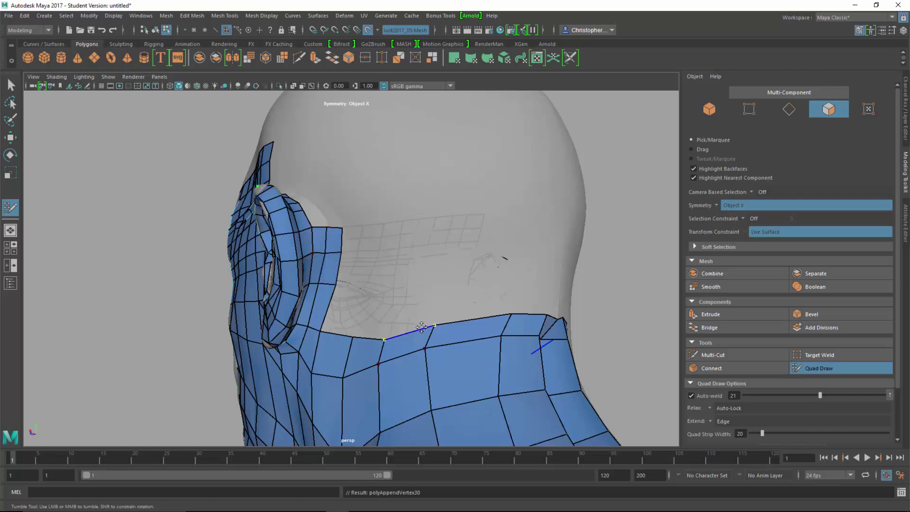
Extend the upper border by two rows of quads around the back of the head and relax the surrounding vertices.
{"action": "left_click_drag", "start_coordinate": [421, 327], "coordinate": [432, 280]}
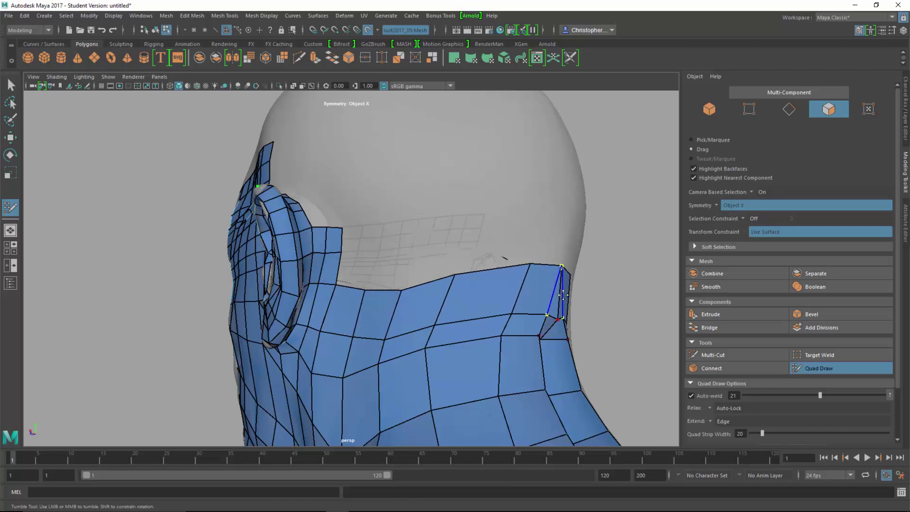
{"action": "mouse_move", "coordinate": [536, 294]}
{"action": "left_mouse_down", "text": "alt"}
{"action": "mouse_move", "coordinate": [495, 293]}
{"action": "mouse_move", "coordinate": [516, 270]}
{"action": "mouse_move", "coordinate": [416, 299]}
{"action": "mouse_move", "coordinate": [509, 334]}
{"action": "mouse_move", "coordinate": [520, 321]}
{"action": "mouse_move", "coordinate": [498, 372]}
{"action": "mouse_move", "coordinate": [431, 335]}
{"action": "mouse_move", "coordinate": [372, 348]}
{"action": "mouse_move", "coordinate": [362, 336]}
{"action": "mouse_move", "coordinate": [399, 354]}
{"action": "left_mouse_up", "text": "alt"}
{"action": "key", "text": "Tab"}
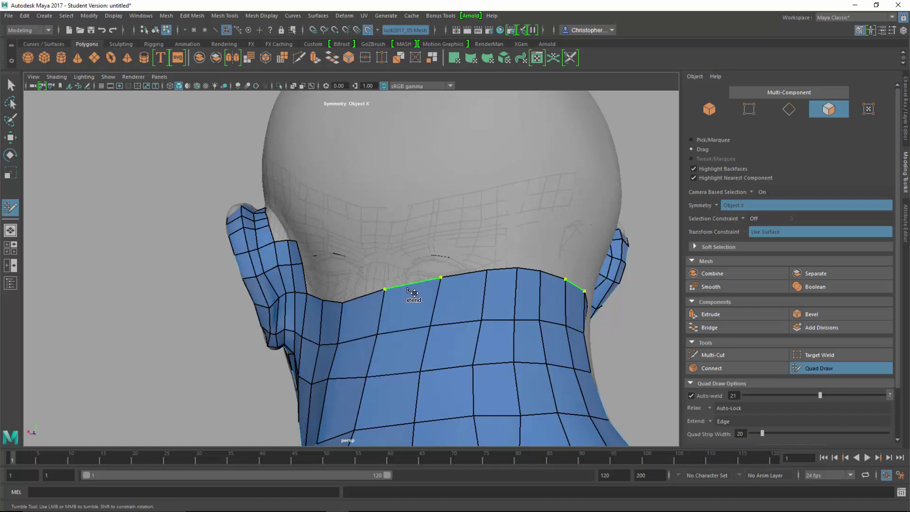
{"action": "left_click_drag", "start_coordinate": [411, 290], "coordinate": [411, 245]}
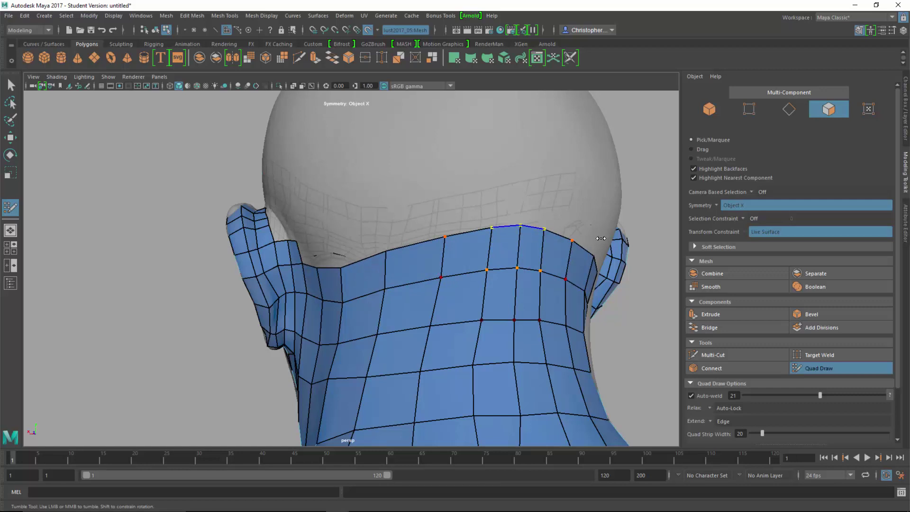
{"action": "mouse_move", "coordinate": [527, 226]}
{"action": "left_mouse_down", "text": "shift"}
{"action": "mouse_move", "coordinate": [505, 261]}
{"action": "mouse_move", "coordinate": [437, 271]}
{"action": "left_mouse_up", "text": "shift"}
{"action": "mouse_move", "coordinate": [373, 268]}
{"action": "left_mouse_down", "text": "shift"}
{"action": "mouse_move", "coordinate": [325, 265]}
{"action": "mouse_move", "coordinate": [457, 264]}
{"action": "mouse_move", "coordinate": [380, 272]}
{"action": "mouse_move", "coordinate": [528, 294]}
{"action": "left_mouse_up", "text": "shift"}
Extend the border edge behind the ear, continue that row around the back of the head, and add another row above it.
{"action": "right_click_drag", "start_coordinate": [354, 304], "coordinate": [313, 285], "text": "alt"}
{"action": "left_click_drag", "start_coordinate": [313, 284], "coordinate": [403, 266], "text": "alt"}
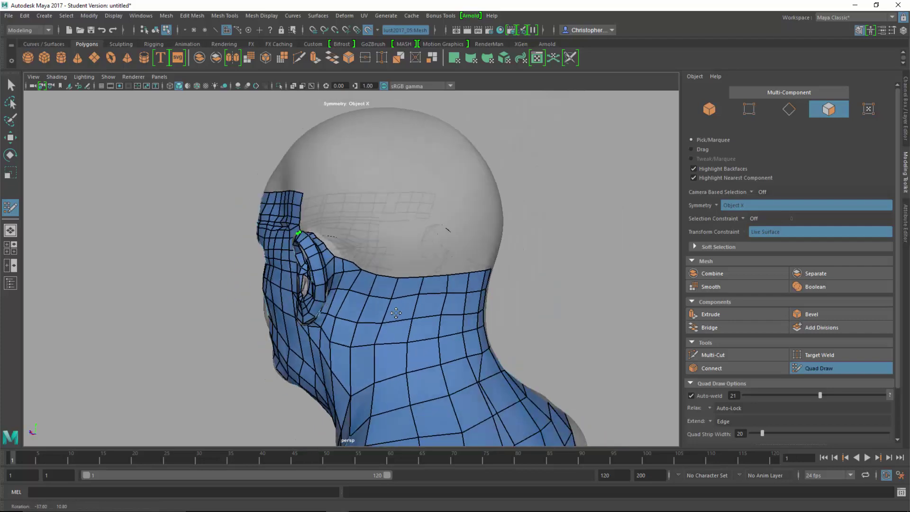
{"action": "right_click_drag", "start_coordinate": [346, 273], "coordinate": [412, 270], "text": "alt"}
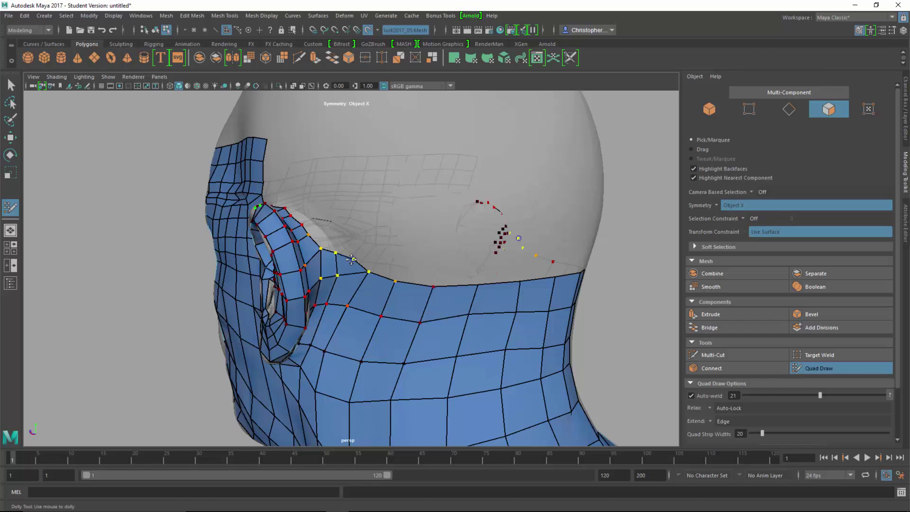
{"action": "left_click_drag", "start_coordinate": [354, 258], "coordinate": [365, 249]}
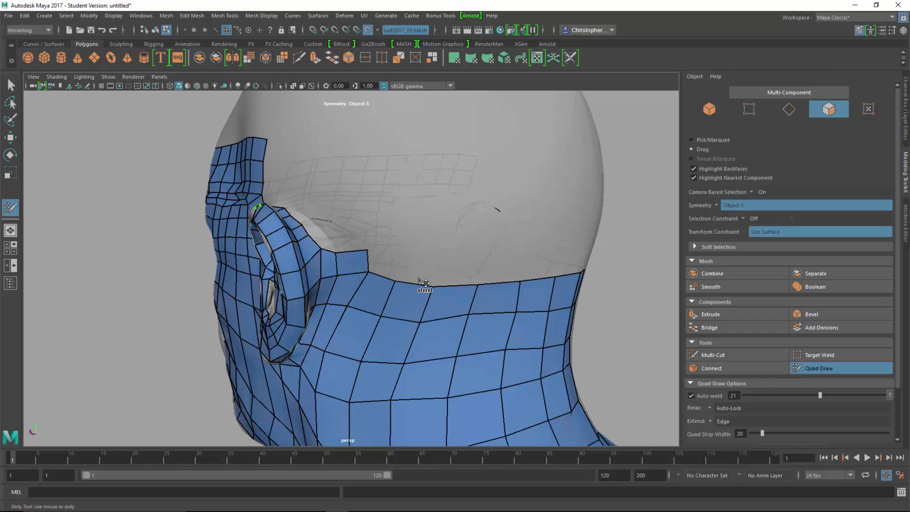
{"action": "left_click_drag", "start_coordinate": [423, 284], "coordinate": [420, 255]}
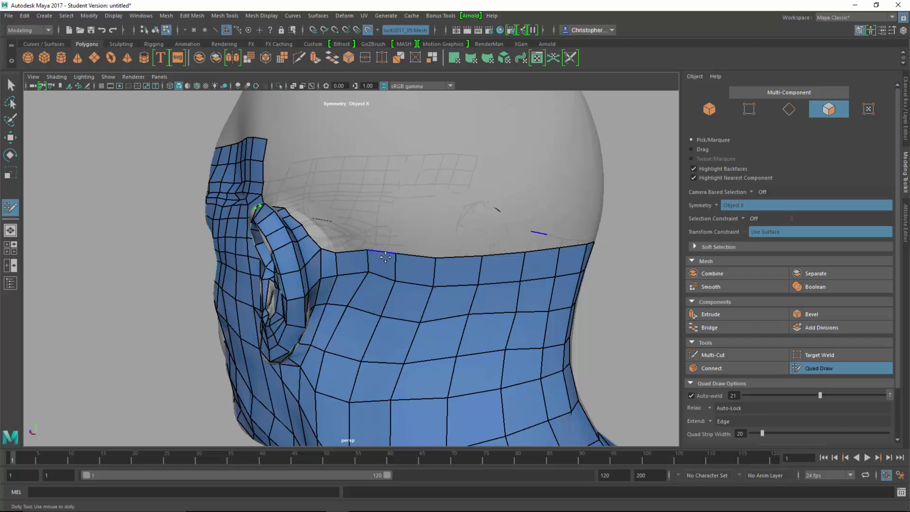
{"action": "left_click_drag", "start_coordinate": [385, 257], "coordinate": [382, 213]}
Pull the new row's front end vertex down toward the ear and fill the quad joining it to the ear's back edge.
{"action": "scroll", "coordinate": [393, 199], "scroll_direction": "up", "scroll_amount": 5}
{"action": "middle_click_drag", "start_coordinate": [382, 213], "coordinate": [414, 321], "text": "alt"}
{"action": "left_click_drag", "start_coordinate": [334, 191], "coordinate": [324, 245]}
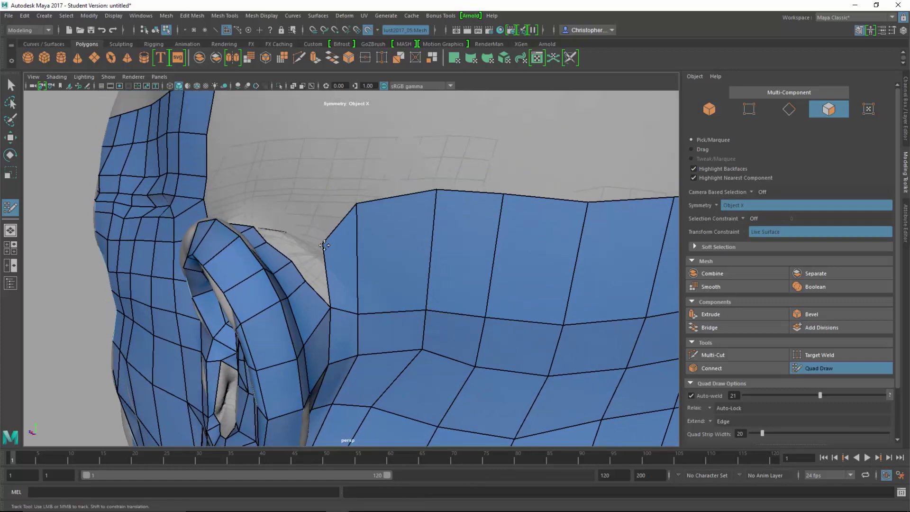
{"action": "left_click", "coordinate": [314, 270], "text": "shift"}
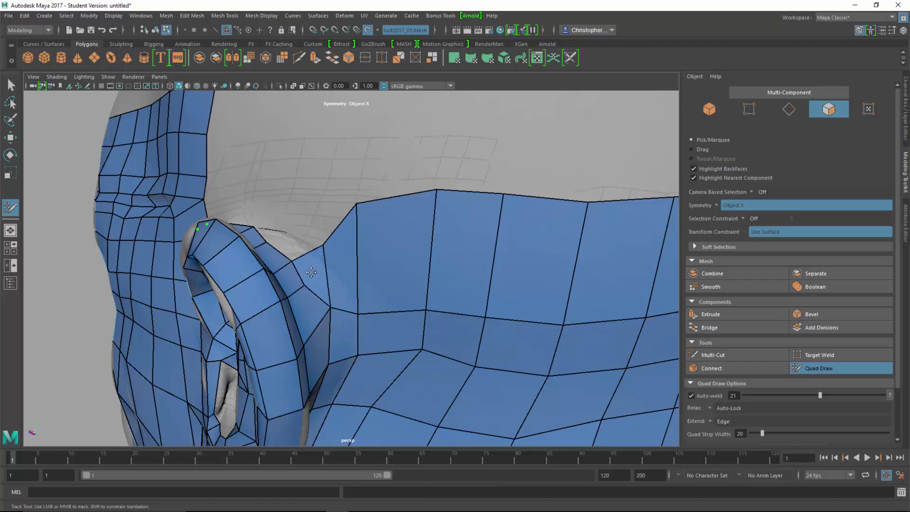
Shift the first border vertices of the new row forward toward the ear to even out the quads.
{"action": "left_click_drag", "start_coordinate": [336, 235], "coordinate": [326, 237]}
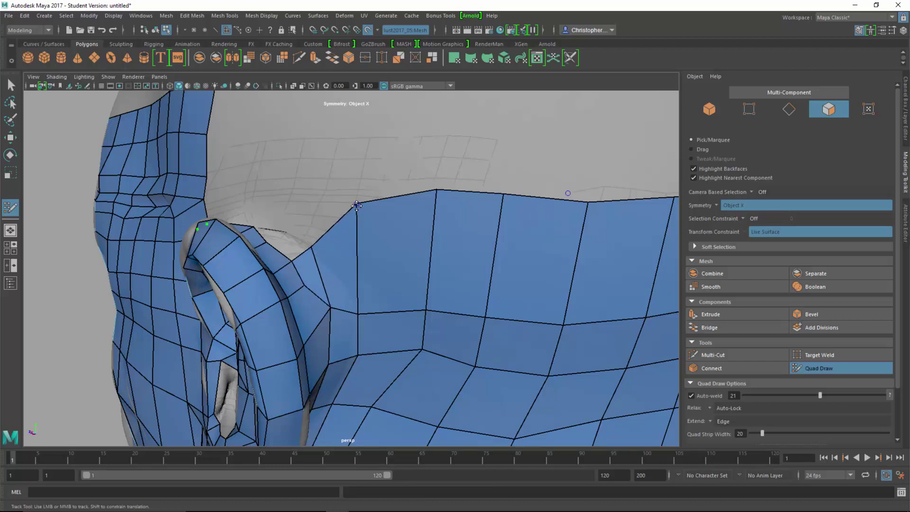
{"action": "left_click_drag", "start_coordinate": [356, 205], "coordinate": [334, 212]}
{"action": "left_click_drag", "start_coordinate": [437, 191], "coordinate": [410, 192]}
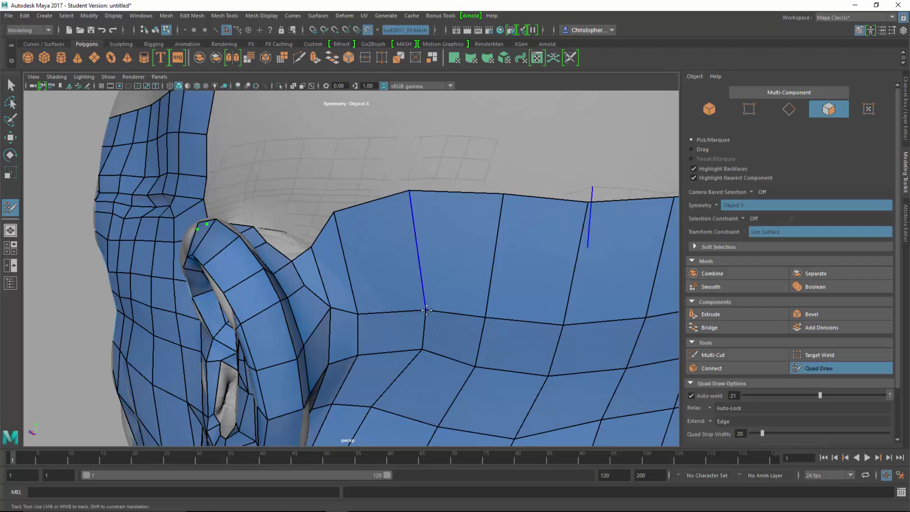
Fill a strip of quads over the top of the ear, joining the back-of-head patch to the temple.
{"action": "right_click_drag", "start_coordinate": [427, 311], "coordinate": [407, 287], "text": "alt"}
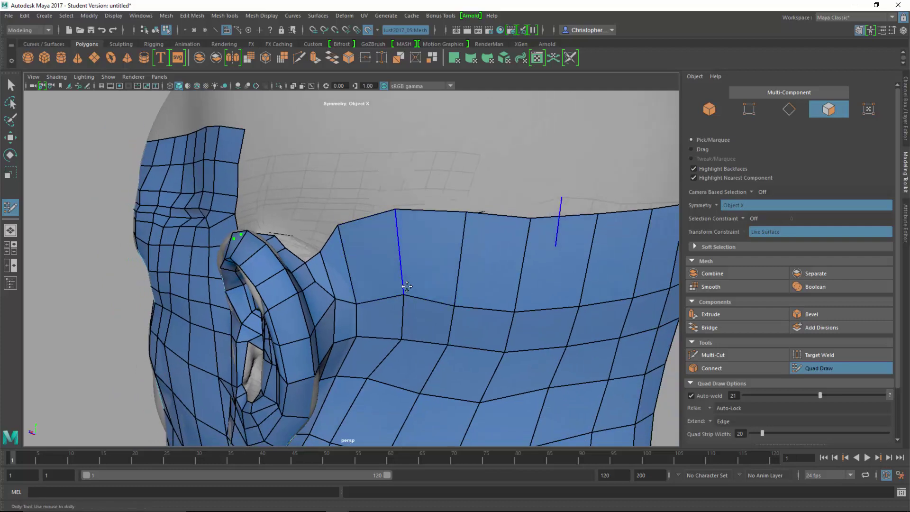
{"action": "left_click_drag", "start_coordinate": [407, 287], "coordinate": [323, 246], "text": "alt"}
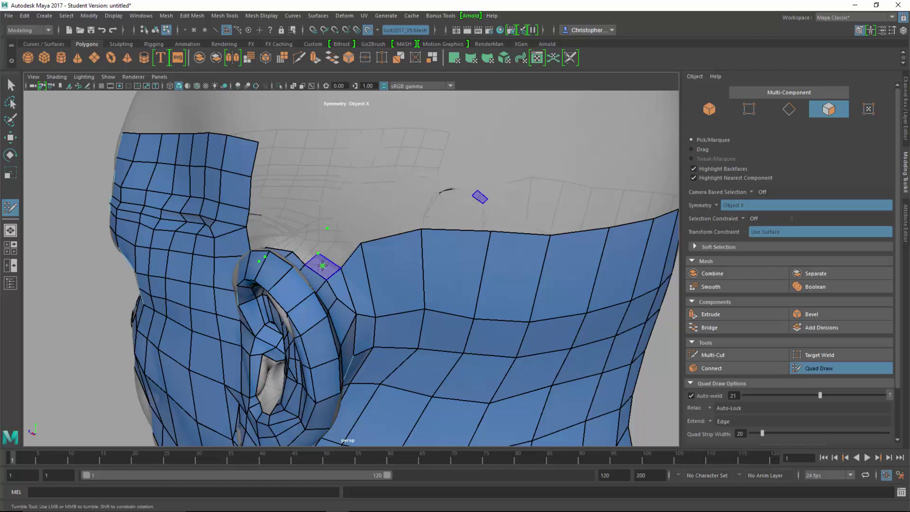
{"action": "left_click", "coordinate": [342, 223], "text": "shift"}
{"action": "left_click", "coordinate": [298, 237]}
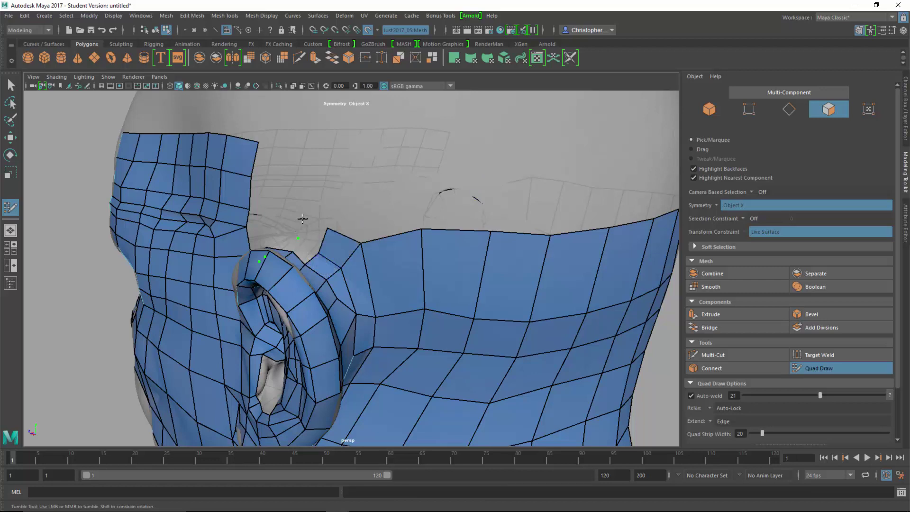
{"action": "left_click", "coordinate": [311, 235], "text": "shift"}
{"action": "left_click", "coordinate": [303, 250], "text": "shift"}
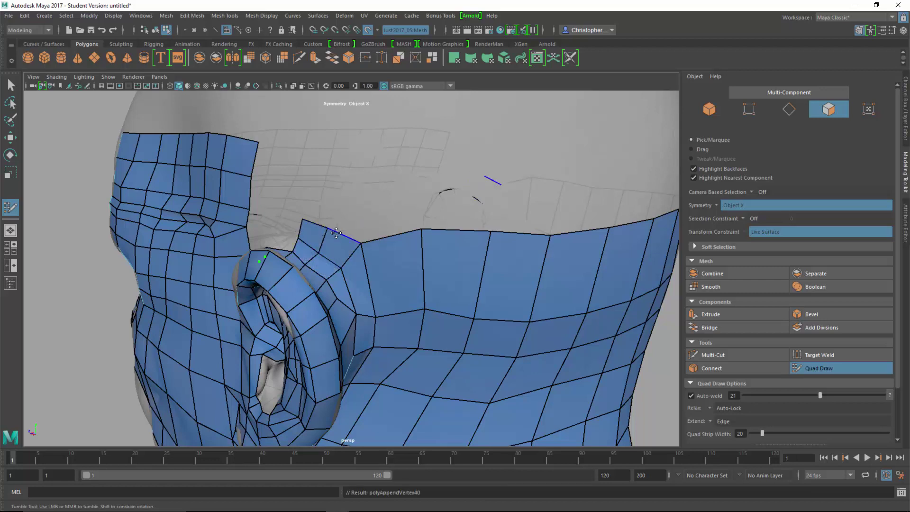
{"action": "left_click_drag", "start_coordinate": [323, 228], "coordinate": [362, 236], "text": "alt"}
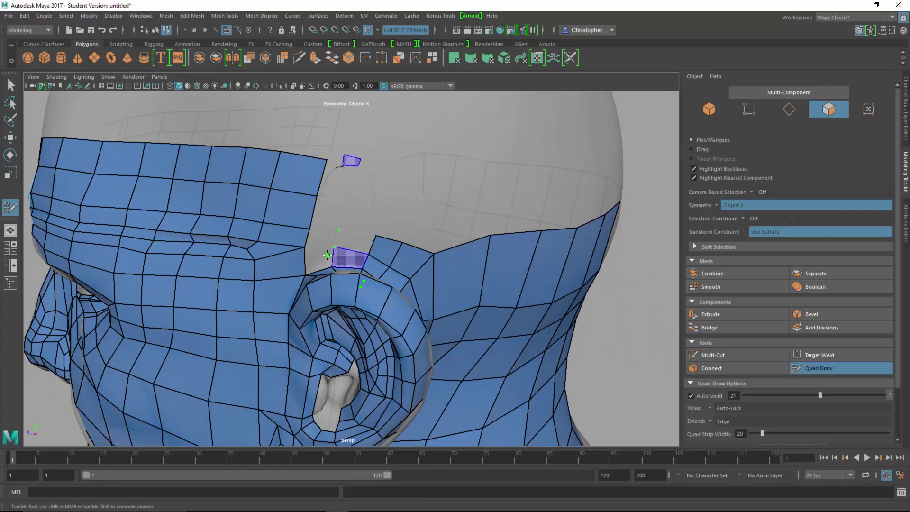
{"action": "left_click", "coordinate": [327, 236], "text": "shift"}
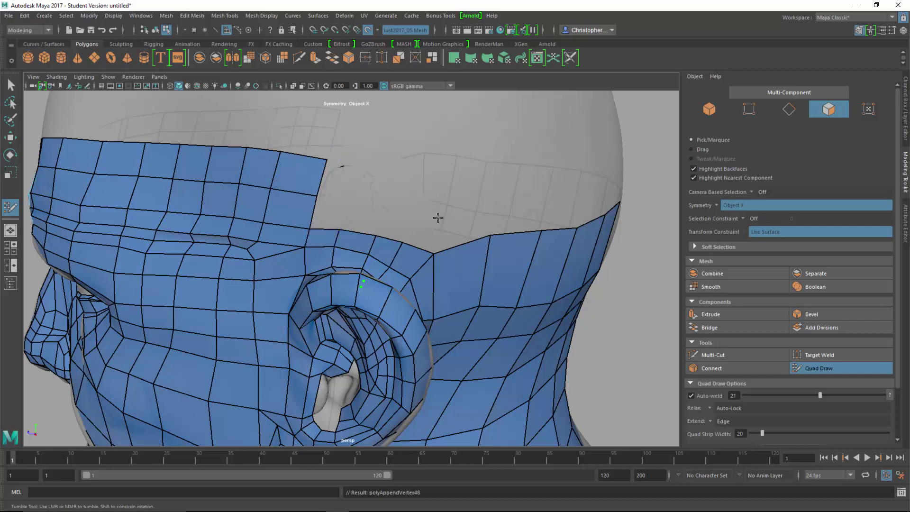
Extend the border behind the ear upward by one tall row around the back of the head and split it with an edge loop.
{"action": "left_click_drag", "start_coordinate": [436, 215], "coordinate": [467, 205], "text": "alt"}
{"action": "middle_click_drag", "start_coordinate": [470, 217], "coordinate": [441, 223], "text": "alt"}
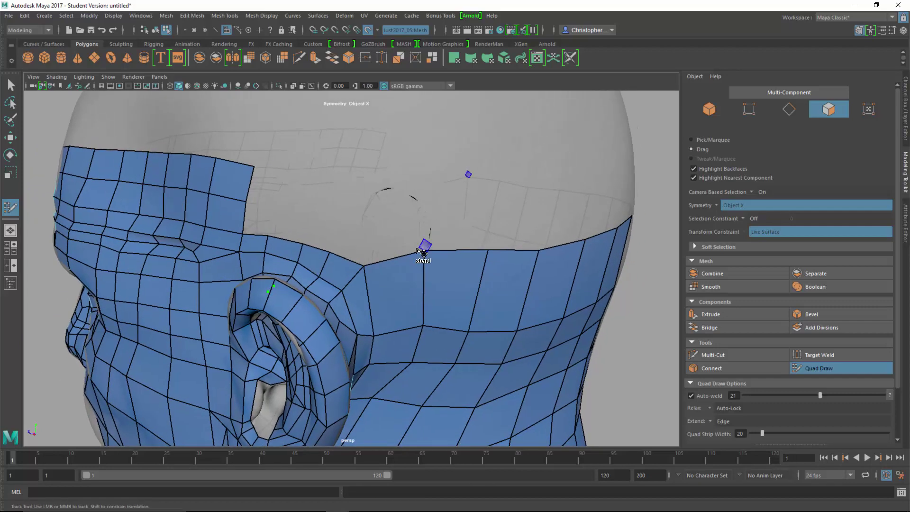
{"action": "left_click_drag", "start_coordinate": [398, 263], "coordinate": [397, 173]}
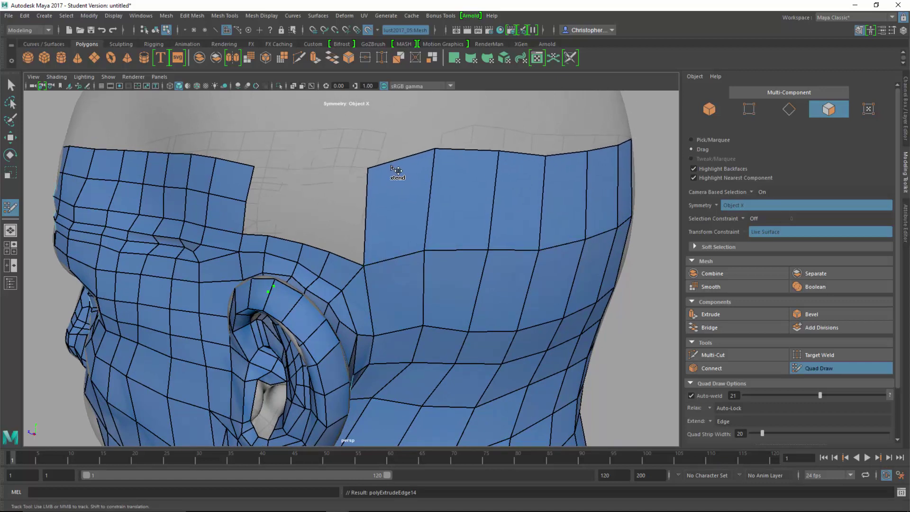
{"action": "left_click", "coordinate": [370, 216], "text": "ctrl"}
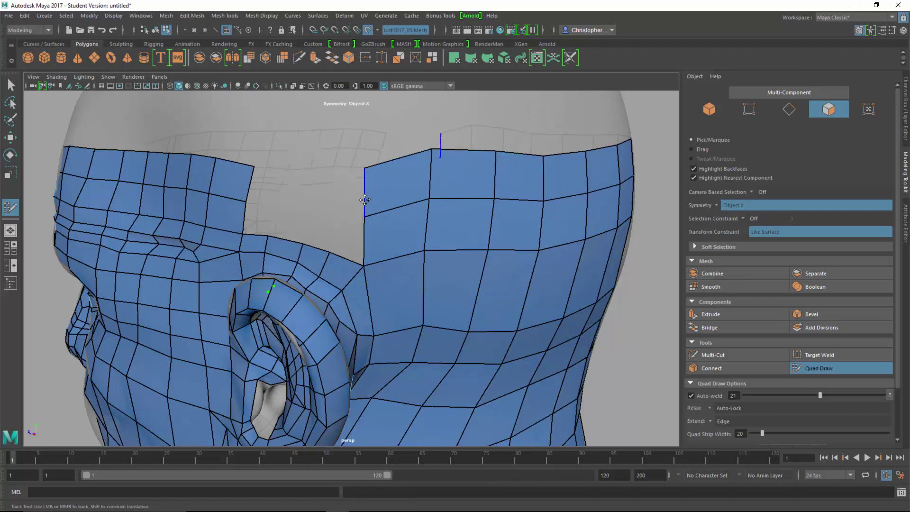
{"action": "middle_click_drag", "start_coordinate": [366, 239], "coordinate": [349, 228]}
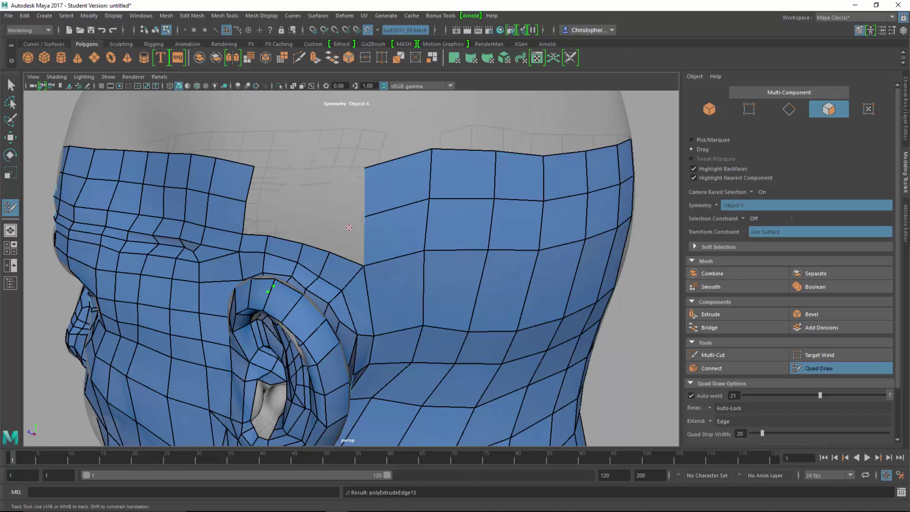
Extend the front edge of the back-of-head patch forward column by column above the ear until it joins the temple patch.
{"action": "left_click_drag", "start_coordinate": [349, 227], "coordinate": [332, 227], "text": "ctrl+shift"}
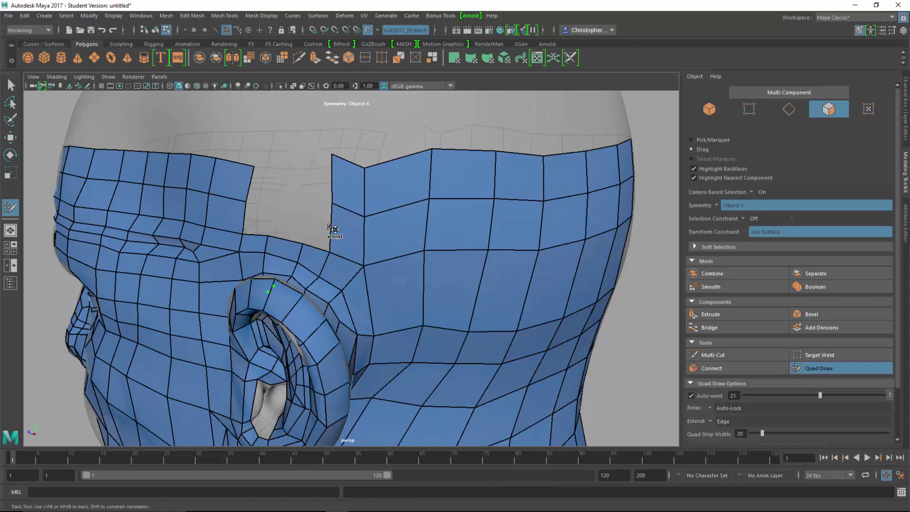
{"action": "middle_click_drag", "start_coordinate": [328, 225], "coordinate": [286, 220]}
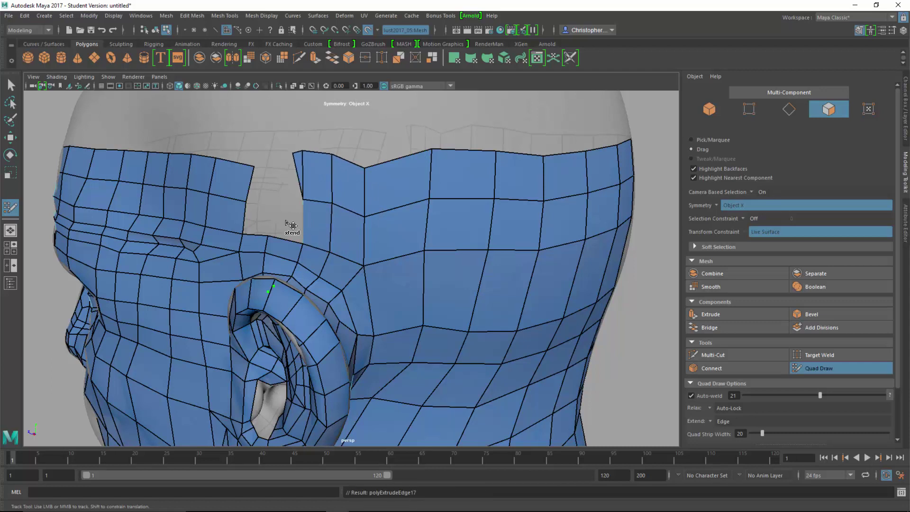
{"action": "mouse_move", "coordinate": [286, 223]}
{"action": "left_mouse_down", "text": "ctrl+shift"}
{"action": "mouse_move", "coordinate": [265, 216]}
{"action": "mouse_move", "coordinate": [261, 193]}
{"action": "mouse_move", "coordinate": [246, 195]}
{"action": "left_mouse_up", "text": "ctrl+shift"}
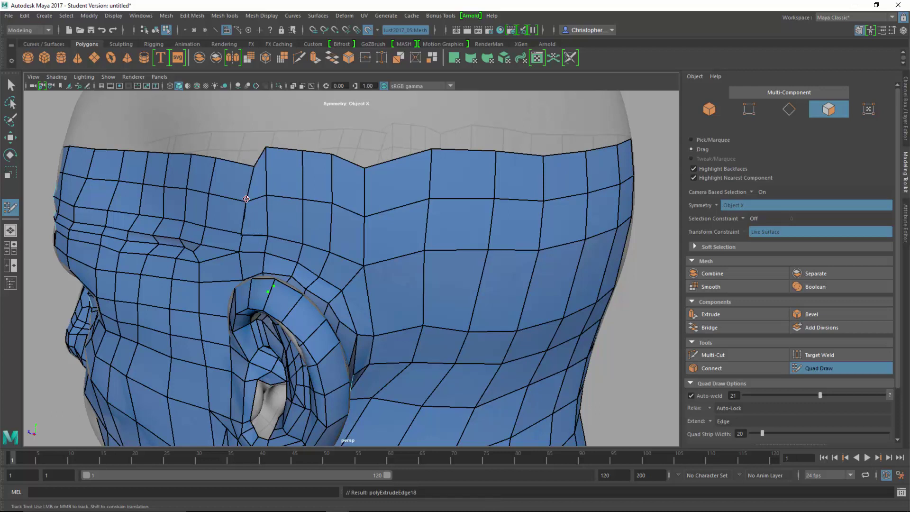
{"action": "left_click", "coordinate": [258, 227], "text": "ctrl+shift"}
Relax the quads over the temple, above the ear and around the back of the head to even out their spacing.
{"action": "left_click", "coordinate": [262, 207], "text": "shift"}
{"action": "mouse_move", "coordinate": [262, 176]}
{"action": "left_mouse_down", "text": "shift"}
{"action": "mouse_move", "coordinate": [345, 178]}
{"action": "mouse_move", "coordinate": [412, 226]}
{"action": "mouse_move", "coordinate": [225, 203]}
{"action": "mouse_move", "coordinate": [538, 248]}
{"action": "mouse_move", "coordinate": [560, 280]}
{"action": "left_mouse_up", "text": "shift"}
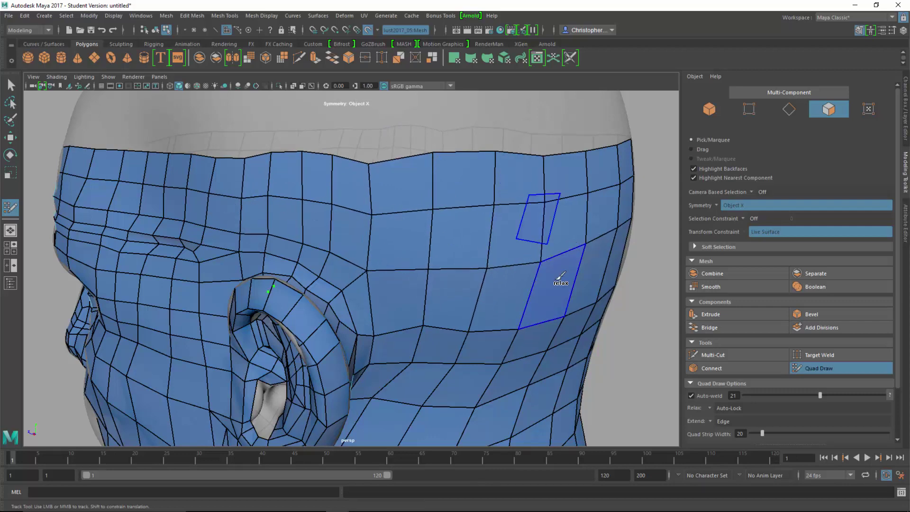
{"action": "right_click_drag", "start_coordinate": [560, 284], "coordinate": [332, 266], "text": "alt"}
{"action": "left_click_drag", "start_coordinate": [426, 287], "coordinate": [387, 271], "text": "alt"}
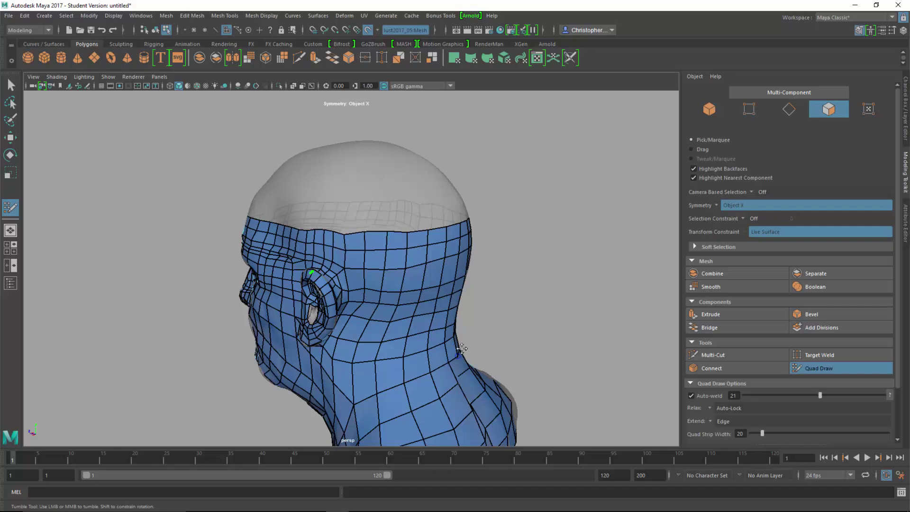
{"action": "mouse_move", "coordinate": [462, 349]}
{"action": "left_mouse_down", "text": "alt"}
{"action": "mouse_move", "coordinate": [524, 321]}
{"action": "mouse_move", "coordinate": [537, 343]}
{"action": "mouse_move", "coordinate": [491, 179]}
{"action": "mouse_move", "coordinate": [519, 197]}
{"action": "mouse_move", "coordinate": [427, 281]}
{"action": "left_mouse_up", "text": "alt"}
{"action": "mouse_move", "coordinate": [320, 299]}
{"action": "left_mouse_down", "text": "shift"}
{"action": "mouse_move", "coordinate": [443, 282]}
{"action": "mouse_move", "coordinate": [417, 257]}
{"action": "left_mouse_up", "text": "shift"}
{"action": "right_click_drag", "start_coordinate": [310, 226], "coordinate": [372, 254], "text": "alt"}
{"action": "middle_click_drag", "start_coordinate": [372, 254], "coordinate": [493, 340], "text": "alt"}
{"action": "left_click", "coordinate": [389, 250], "text": "ctrl+shift"}
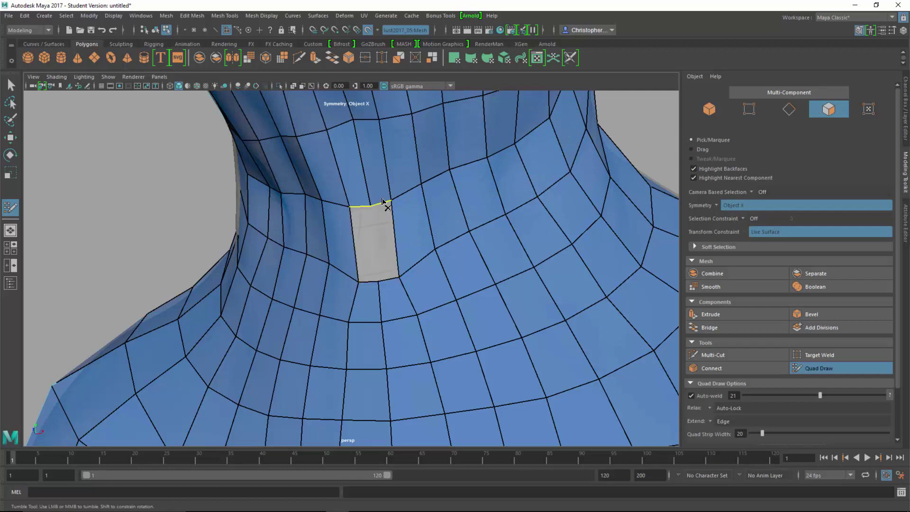
{"action": "key", "text": "ctrl+z"}
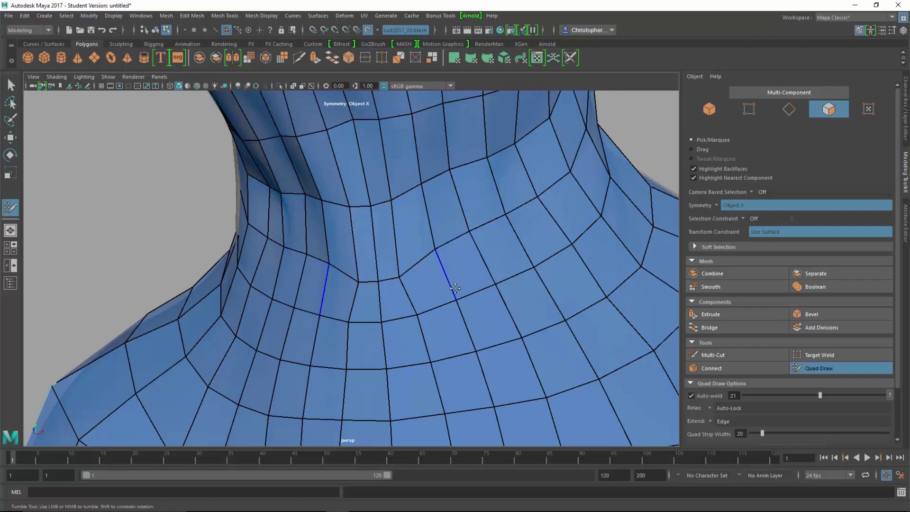
Extend the lower chest border down by one row between the shoulder patches, join it to both sides and relax the new quads.
{"action": "left_click_drag", "start_coordinate": [507, 299], "coordinate": [439, 311], "text": "alt"}
{"action": "middle_click_drag", "start_coordinate": [438, 311], "coordinate": [429, 279], "text": "alt"}
{"action": "right_click_drag", "start_coordinate": [429, 280], "coordinate": [335, 285], "text": "alt"}
{"action": "left_click_drag", "start_coordinate": [335, 285], "coordinate": [398, 229], "text": "alt"}
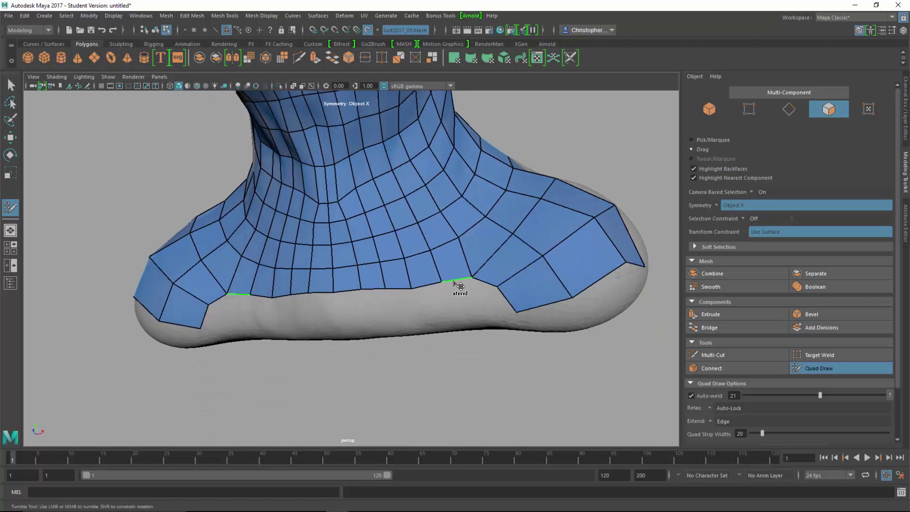
{"action": "middle_click_drag", "start_coordinate": [455, 283], "coordinate": [477, 293]}
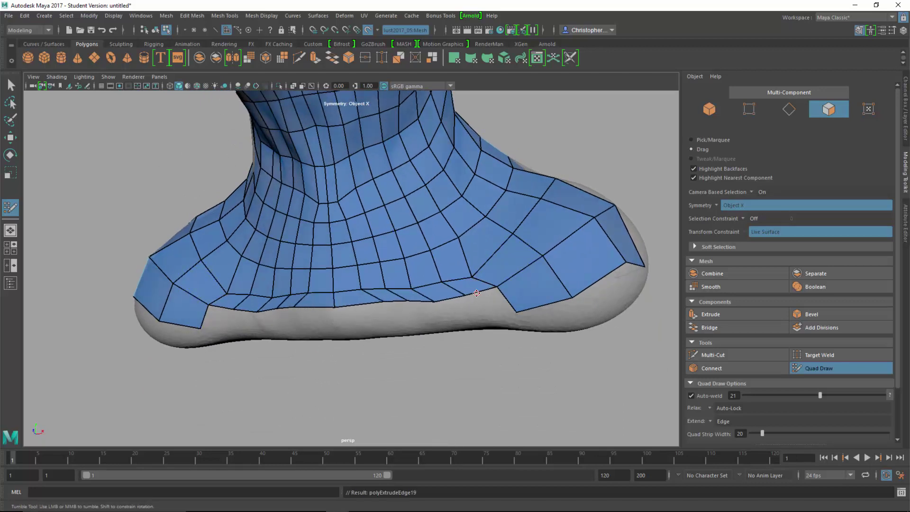
{"action": "mouse_move", "coordinate": [463, 289]}
{"action": "left_mouse_down", "text": "shift"}
{"action": "mouse_move", "coordinate": [370, 294]}
{"action": "mouse_move", "coordinate": [487, 278]}
{"action": "mouse_move", "coordinate": [376, 289]}
{"action": "mouse_move", "coordinate": [387, 294]}
{"action": "mouse_move", "coordinate": [365, 305]}
{"action": "mouse_move", "coordinate": [398, 306]}
{"action": "mouse_move", "coordinate": [411, 326]}
{"action": "left_mouse_up", "text": "shift"}
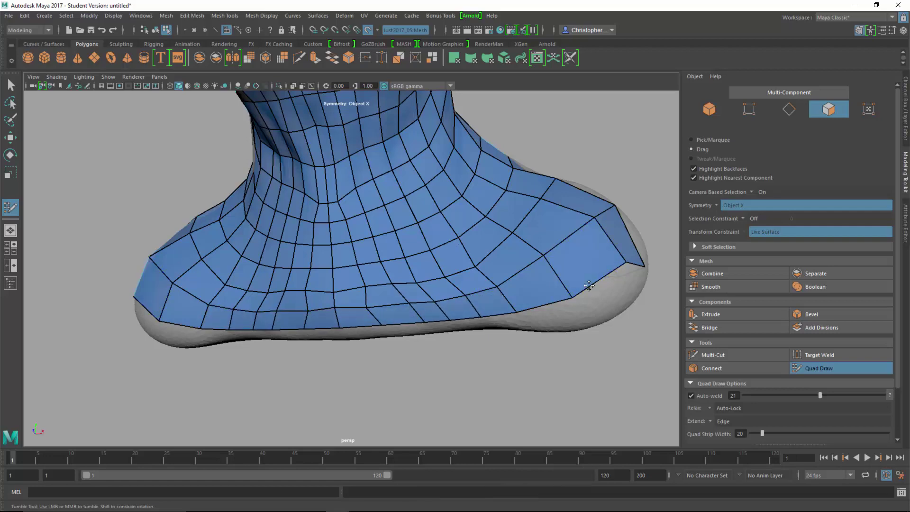
Save the scene, continuing past the student version notice.
{"action": "left_click_drag", "start_coordinate": [599, 279], "coordinate": [494, 278], "text": "alt"}
{"action": "scroll", "coordinate": [473, 320], "scroll_direction": "down", "scroll_amount": 3}
{"action": "left_click_drag", "start_coordinate": [473, 319], "coordinate": [493, 314], "text": "alt"}
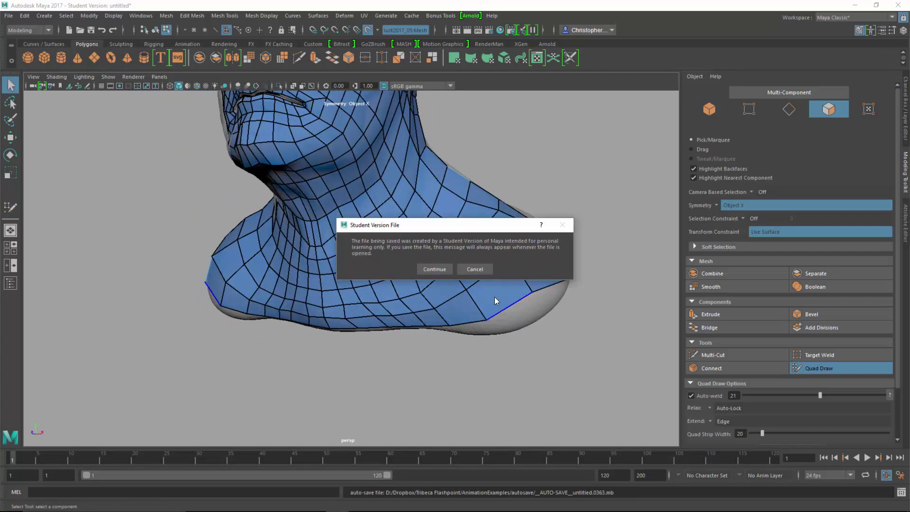
{"action": "left_click", "coordinate": [434, 269]}
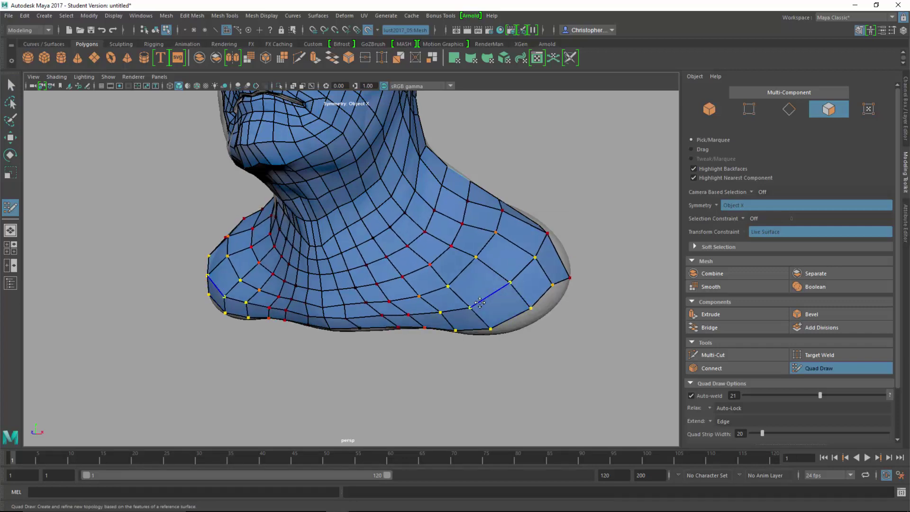
Pull the shoulder patch's lower border down with soft falloff toward the bottom rim of the bust and check the shoulder all around.
{"action": "left_click_drag", "start_coordinate": [492, 304], "coordinate": [426, 317], "text": "alt"}
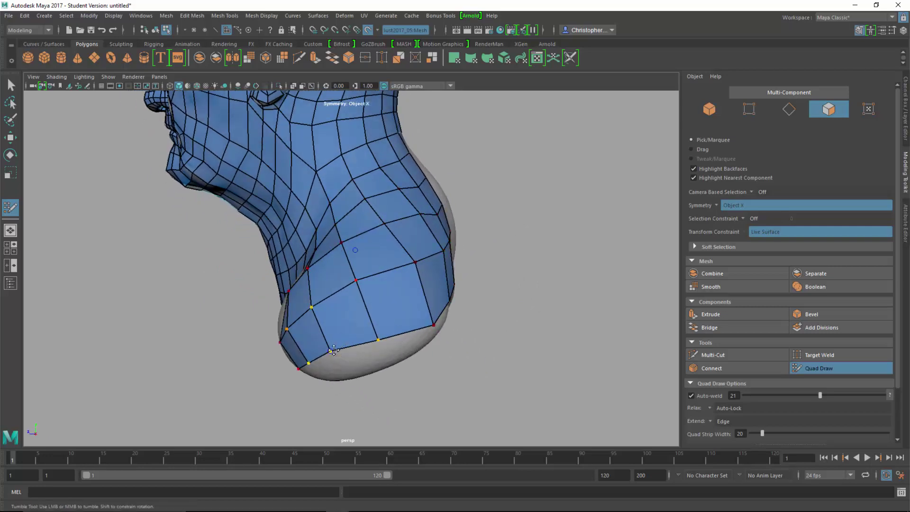
{"action": "left_click_drag", "start_coordinate": [337, 358], "coordinate": [199, 296], "text": "alt"}
{"action": "left_click_drag", "start_coordinate": [347, 261], "coordinate": [526, 260]}
{"action": "right_click_drag", "start_coordinate": [526, 259], "coordinate": [426, 260], "text": "alt"}
{"action": "middle_click_drag", "start_coordinate": [427, 260], "coordinate": [408, 321], "text": "alt"}
{"action": "left_click_drag", "start_coordinate": [408, 322], "coordinate": [470, 334], "text": "alt"}
{"action": "middle_click_drag", "start_coordinate": [470, 334], "coordinate": [469, 318], "text": "alt"}
{"action": "left_click_drag", "start_coordinate": [470, 319], "coordinate": [437, 322], "text": "alt"}
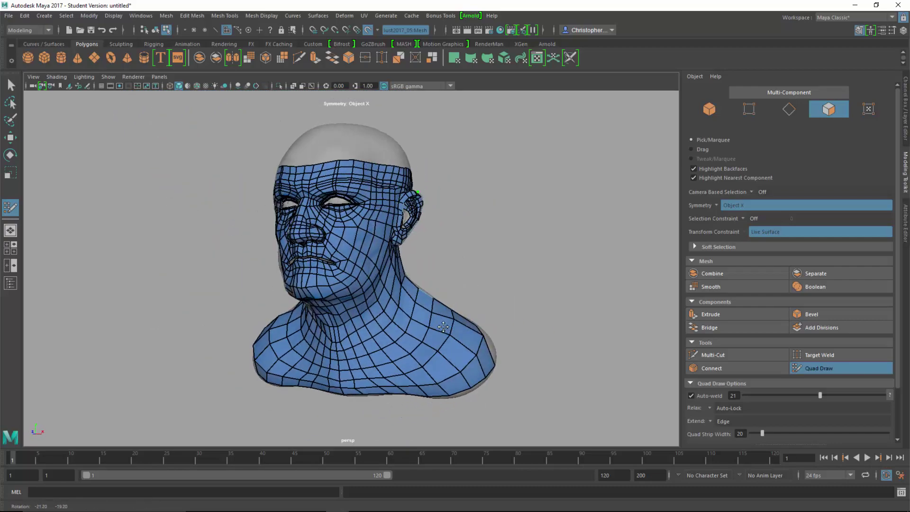
Relax the forehead quads along the upper border to even out their columns.
{"action": "right_click_drag", "start_coordinate": [436, 322], "coordinate": [550, 308], "text": "alt"}
{"action": "middle_click_drag", "start_coordinate": [551, 308], "coordinate": [555, 388], "text": "alt"}
{"action": "left_click_drag", "start_coordinate": [555, 388], "coordinate": [278, 321], "text": "alt"}
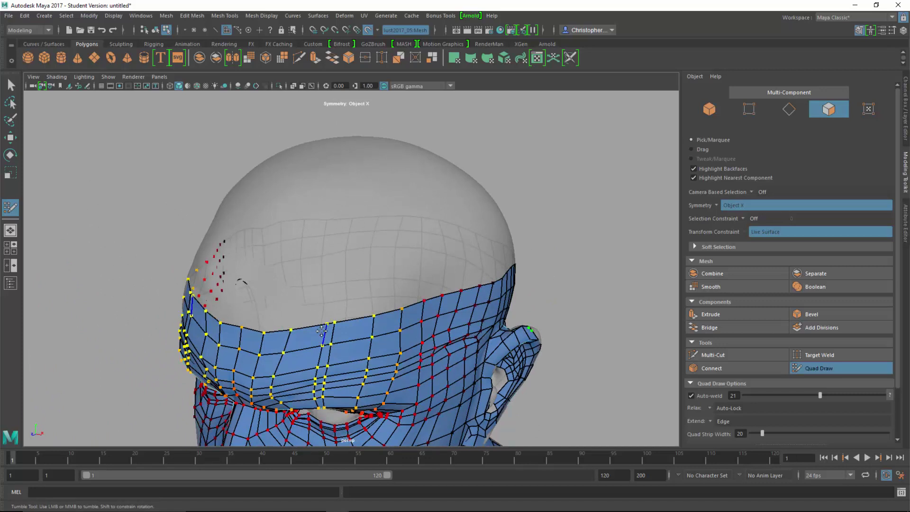
{"action": "left_click_drag", "start_coordinate": [338, 340], "coordinate": [336, 335], "text": "shift"}
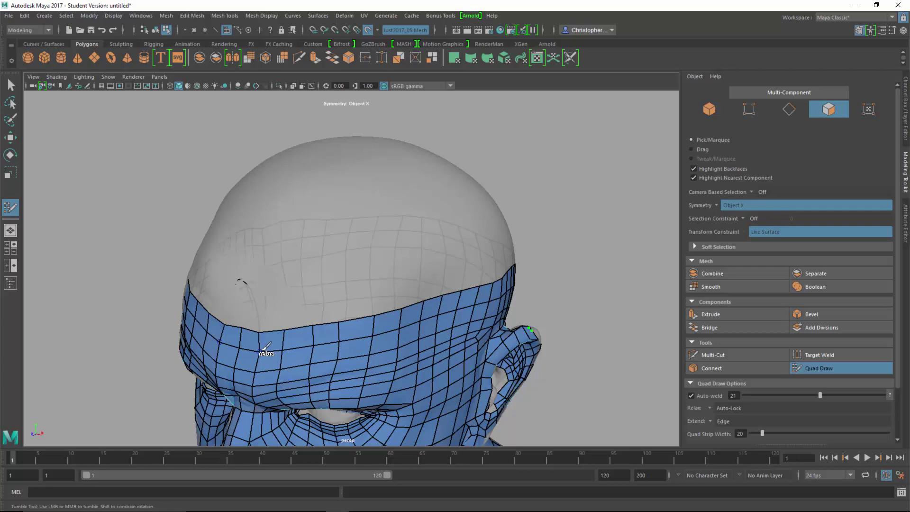
{"action": "left_click_drag", "start_coordinate": [279, 330], "coordinate": [249, 328], "text": "alt"}
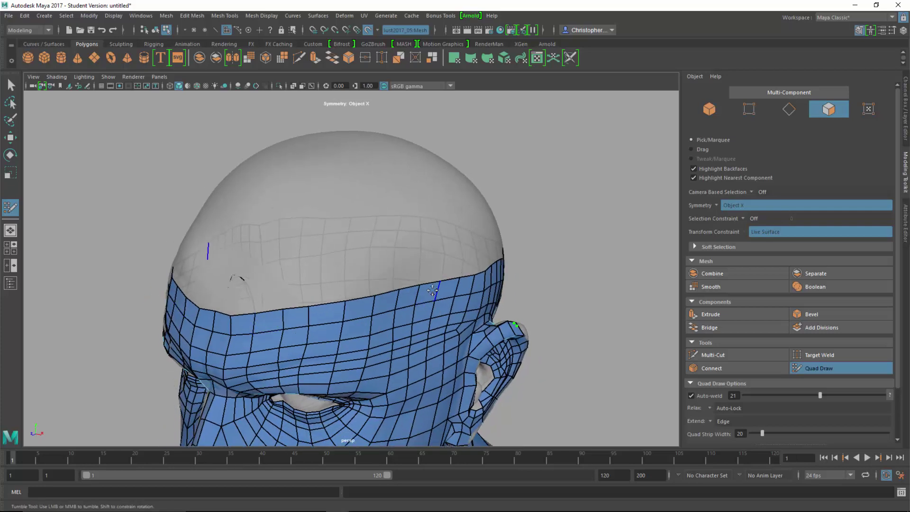
Extend the two centre edges of the forehead border over the crown as a strip five quads long toward the back of the head.
{"action": "mouse_move", "coordinate": [432, 290]}
{"action": "left_mouse_down", "text": "alt"}
{"action": "mouse_move", "coordinate": [327, 332]}
{"action": "mouse_move", "coordinate": [304, 301]}
{"action": "mouse_move", "coordinate": [399, 282]}
{"action": "mouse_move", "coordinate": [429, 296]}
{"action": "left_mouse_up", "text": "alt"}
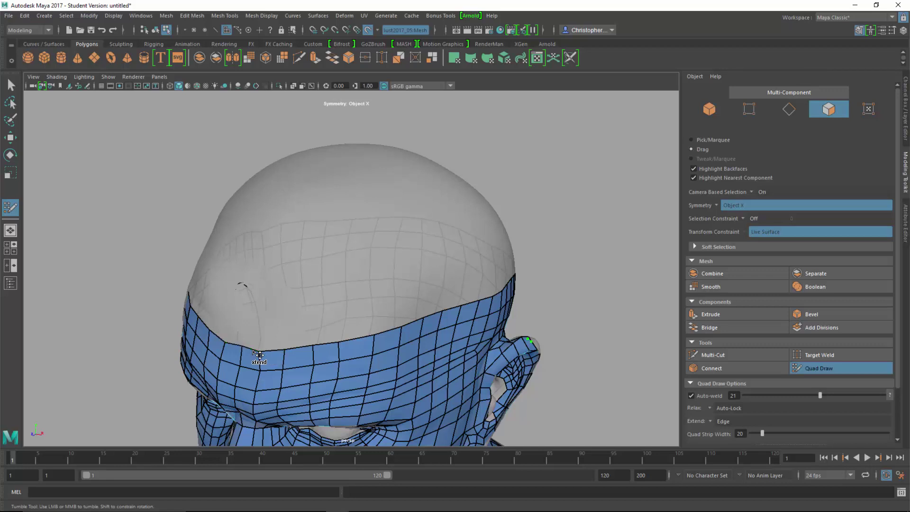
{"action": "left_click_drag", "start_coordinate": [253, 351], "coordinate": [331, 187]}
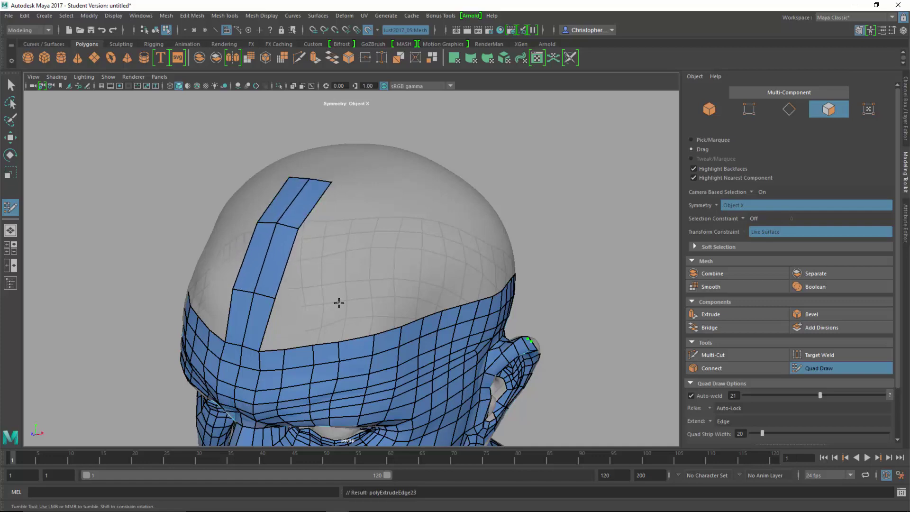
{"action": "left_click_drag", "start_coordinate": [439, 264], "coordinate": [335, 308], "text": "alt"}
{"action": "left_click_drag", "start_coordinate": [313, 275], "coordinate": [301, 290], "text": "alt"}
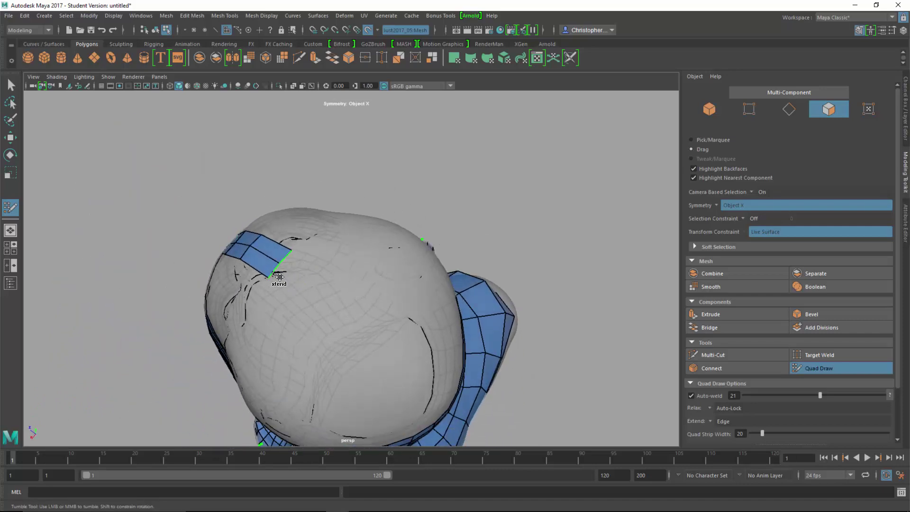
{"action": "mouse_move", "coordinate": [284, 260]}
{"action": "left_mouse_down"}
{"action": "mouse_move", "coordinate": [318, 310]}
{"action": "mouse_move", "coordinate": [383, 345]}
{"action": "left_mouse_up"}
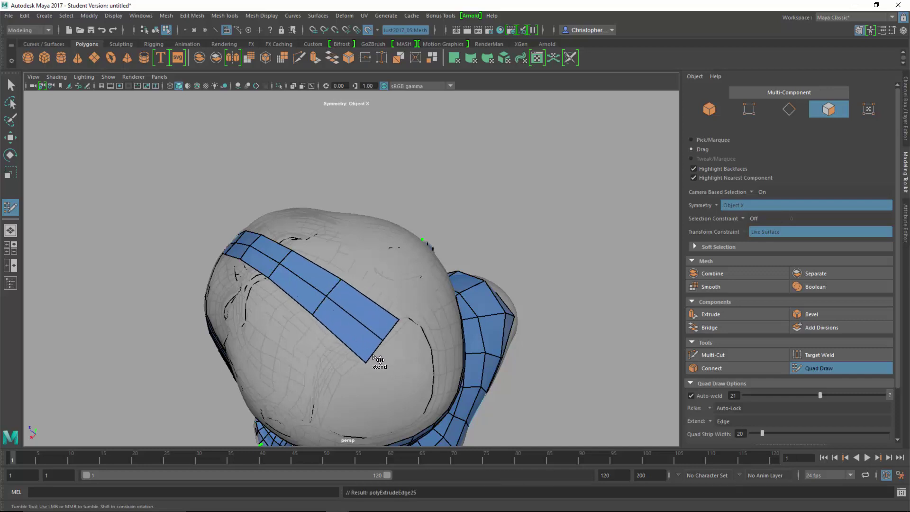
{"action": "left_click_drag", "start_coordinate": [409, 379], "coordinate": [387, 357], "text": "alt"}
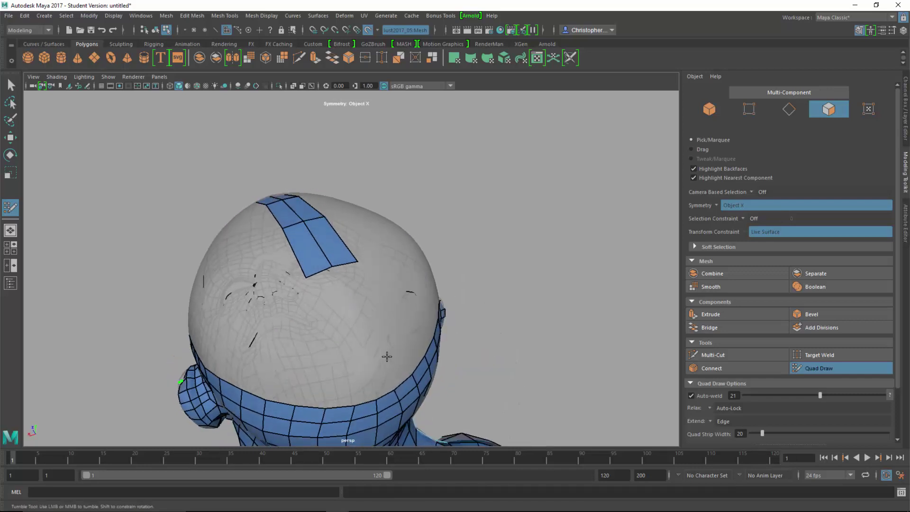
{"action": "mouse_move", "coordinate": [327, 271]}
{"action": "left_mouse_down"}
{"action": "mouse_move", "coordinate": [377, 402]}
{"action": "mouse_move", "coordinate": [401, 324]}
{"action": "mouse_move", "coordinate": [442, 311]}
{"action": "mouse_move", "coordinate": [457, 300]}
{"action": "mouse_move", "coordinate": [444, 295]}
{"action": "mouse_move", "coordinate": [455, 291]}
{"action": "left_mouse_up"}
{"action": "right_click_drag", "start_coordinate": [456, 291], "coordinate": [531, 297], "text": "alt"}
{"action": "middle_click_drag", "start_coordinate": [457, 285], "coordinate": [445, 261], "text": "alt"}
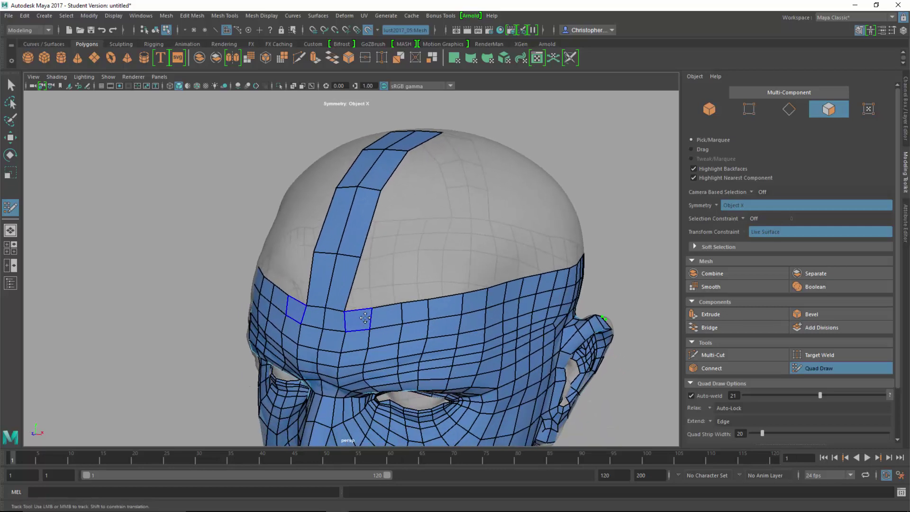
Fill quads beside the base of the centre strip with placed points and shift their outer vertices to round the corner into the strip.
{"action": "left_click_drag", "start_coordinate": [482, 306], "coordinate": [468, 294], "text": "alt"}
{"action": "mouse_move", "coordinate": [366, 260]}
{"action": "left_mouse_down", "text": "alt"}
{"action": "mouse_move", "coordinate": [376, 266]}
{"action": "mouse_move", "coordinate": [367, 254]}
{"action": "left_mouse_up", "text": "alt"}
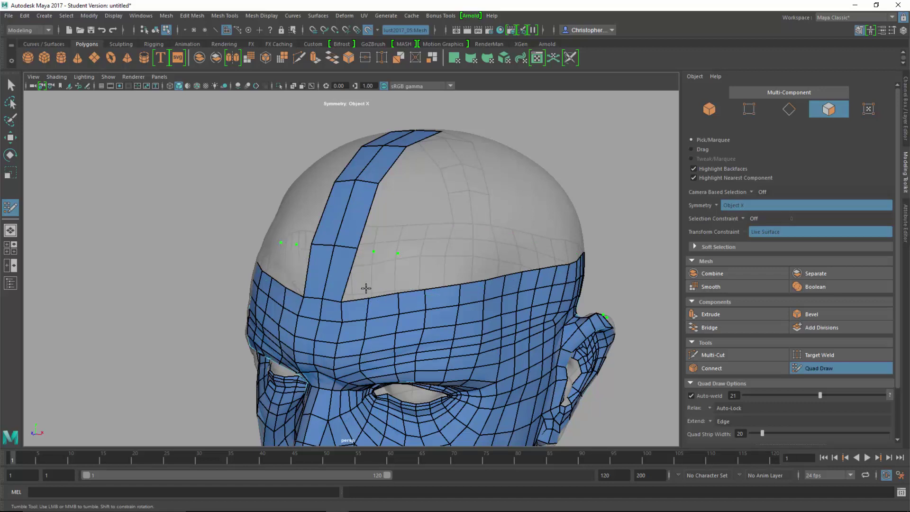
{"action": "left_click", "coordinate": [360, 284], "text": "shift"}
{"action": "left_click", "coordinate": [375, 260], "text": "shift"}
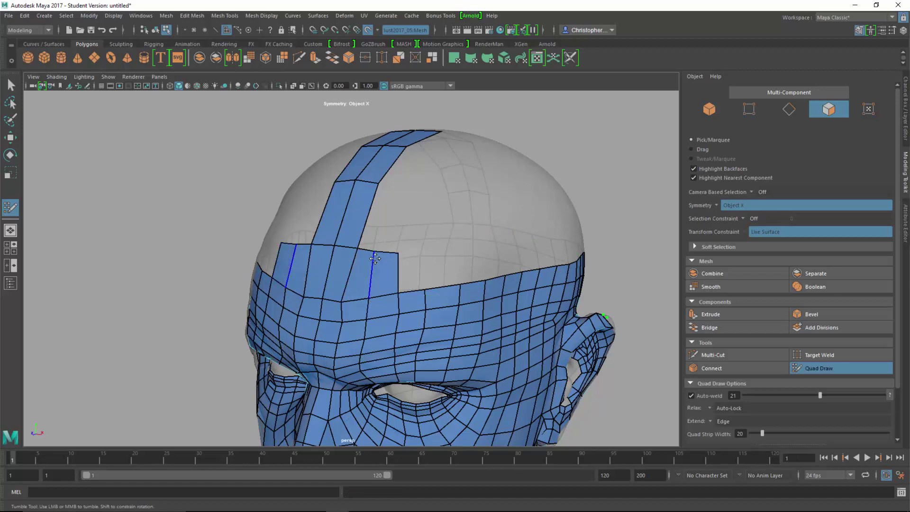
{"action": "mouse_move", "coordinate": [373, 252]}
{"action": "left_mouse_down"}
{"action": "mouse_move", "coordinate": [371, 261]}
{"action": "mouse_move", "coordinate": [391, 246]}
{"action": "left_mouse_up"}
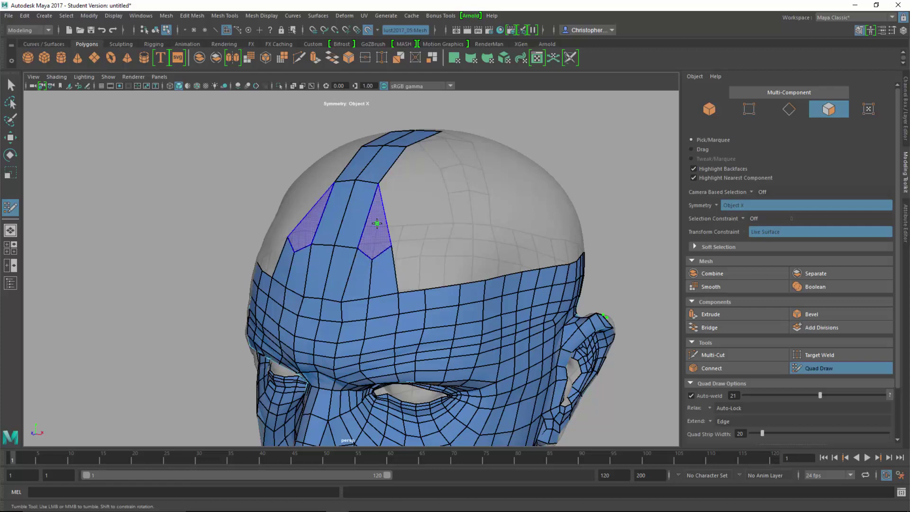
{"action": "mouse_move", "coordinate": [431, 209]}
{"action": "left_mouse_down", "text": "alt"}
{"action": "mouse_move", "coordinate": [455, 260]}
{"action": "mouse_move", "coordinate": [417, 266]}
{"action": "left_mouse_up", "text": "alt"}
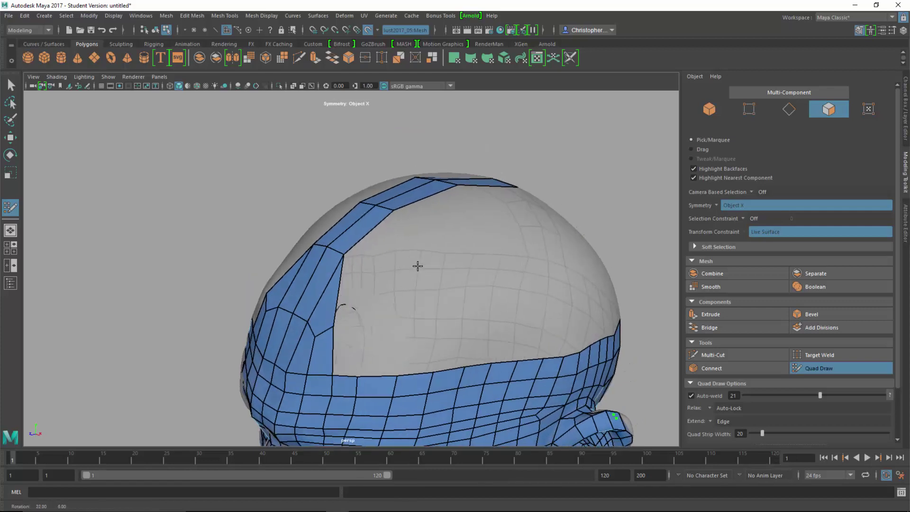
{"action": "left_click_drag", "start_coordinate": [329, 250], "coordinate": [338, 269]}
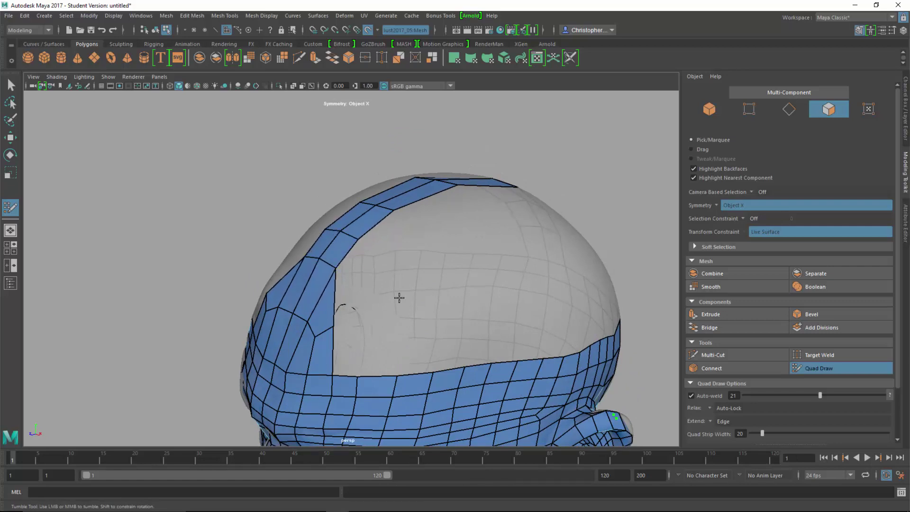
Fill a column of quads along the side of the forehead patch, insert an edge loop across it and relax the area.
{"action": "left_click_drag", "start_coordinate": [398, 299], "coordinate": [375, 290], "text": "alt"}
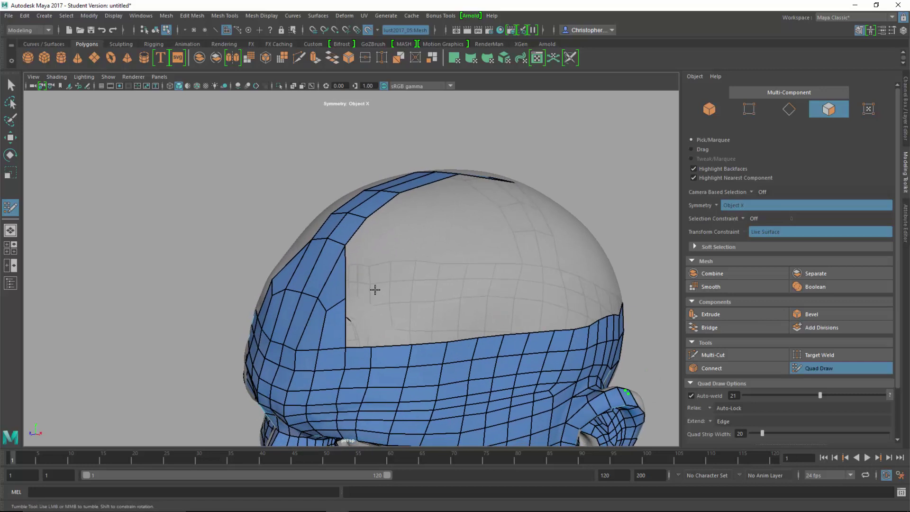
{"action": "left_click", "coordinate": [358, 258], "text": "shift"}
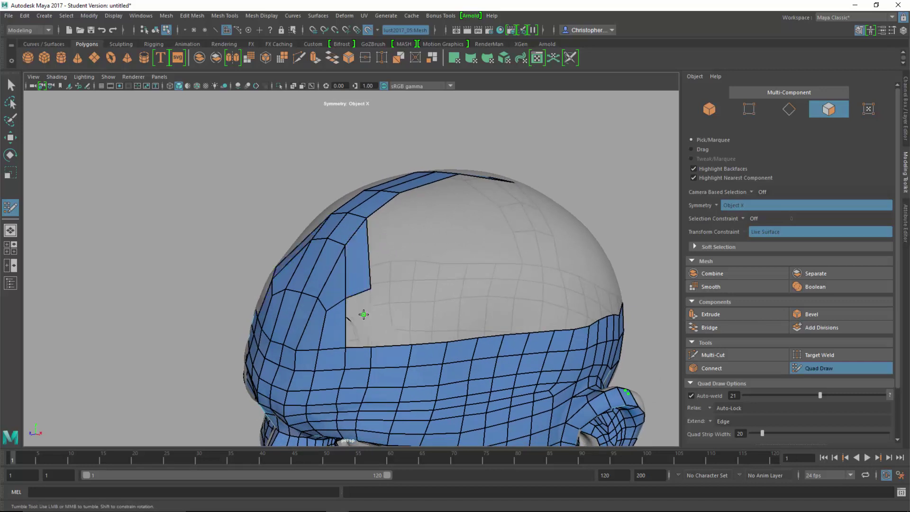
{"action": "left_click", "coordinate": [364, 314], "text": "shift"}
{"action": "left_click", "coordinate": [325, 313], "text": "ctrl"}
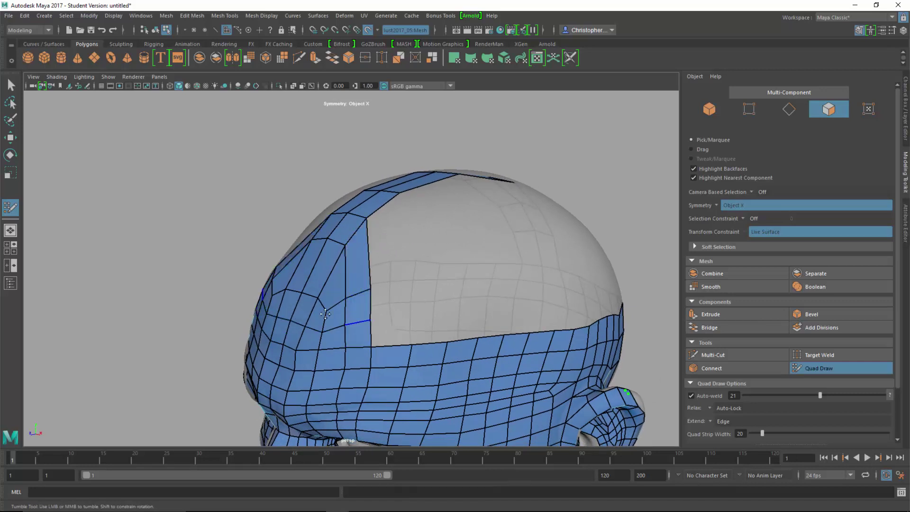
{"action": "mouse_move", "coordinate": [330, 308]}
{"action": "left_mouse_down", "text": "shift"}
{"action": "mouse_move", "coordinate": [334, 316]}
{"action": "mouse_move", "coordinate": [324, 261]}
{"action": "left_mouse_up", "text": "shift"}
Shift the vertices along the forehead patch's side border to straighten the edge and clean up the adjoining quads.
{"action": "left_click_drag", "start_coordinate": [386, 295], "coordinate": [450, 353], "text": "alt"}
{"action": "mouse_move", "coordinate": [477, 290]}
{"action": "left_mouse_down", "text": "alt"}
{"action": "mouse_move", "coordinate": [422, 287]}
{"action": "mouse_move", "coordinate": [400, 228]}
{"action": "mouse_move", "coordinate": [360, 242]}
{"action": "mouse_move", "coordinate": [342, 234]}
{"action": "left_mouse_up", "text": "alt"}
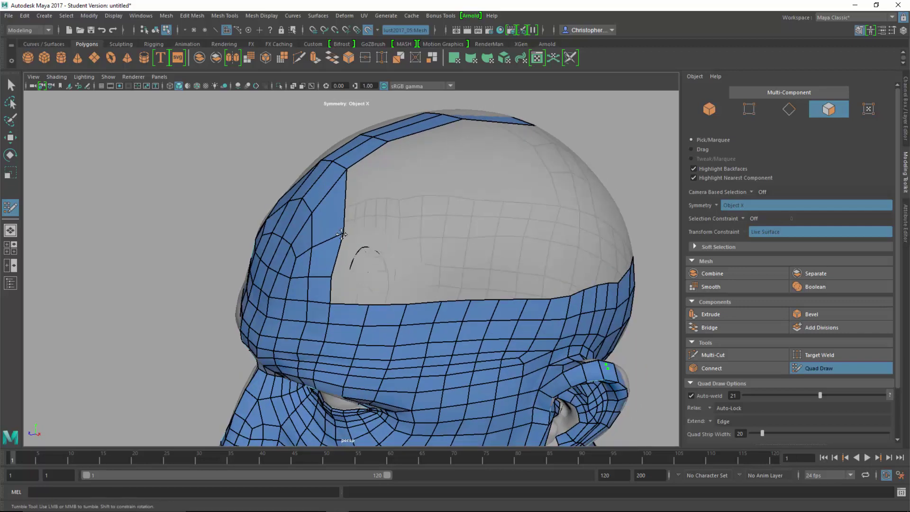
{"action": "left_click_drag", "start_coordinate": [332, 279], "coordinate": [342, 266]}
{"action": "left_click_drag", "start_coordinate": [333, 302], "coordinate": [342, 300]}
{"action": "left_click_drag", "start_coordinate": [343, 234], "coordinate": [345, 219]}
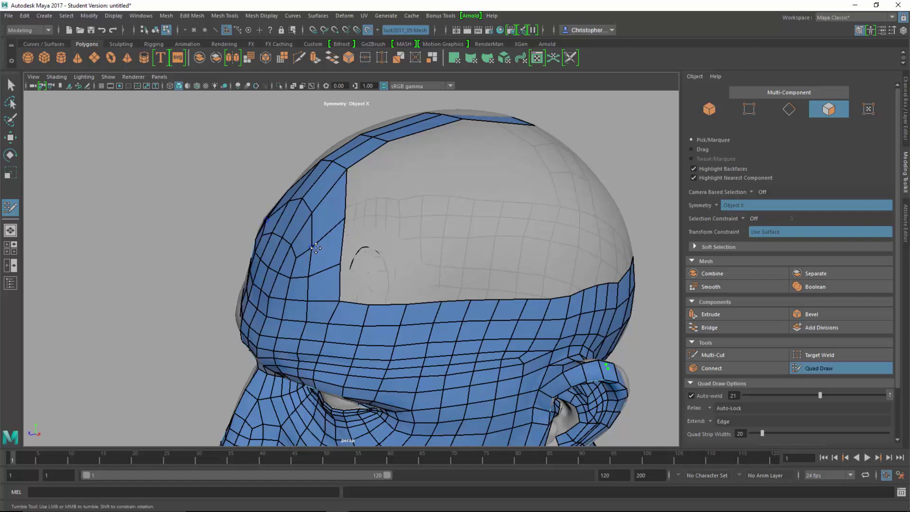
{"action": "mouse_move", "coordinate": [315, 248]}
{"action": "left_mouse_down"}
{"action": "mouse_move", "coordinate": [316, 240]}
{"action": "mouse_move", "coordinate": [345, 260]}
{"action": "left_mouse_up"}
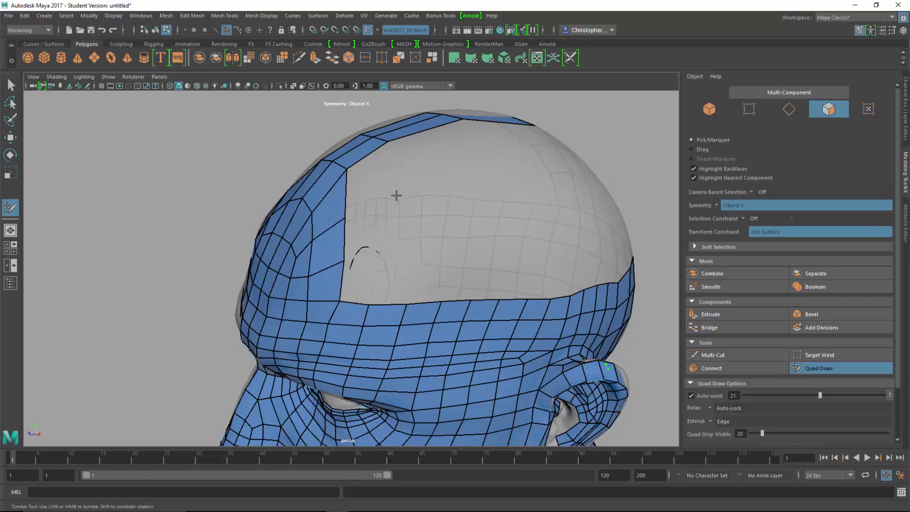
{"action": "left_click_drag", "start_coordinate": [407, 272], "coordinate": [363, 265], "text": "alt"}
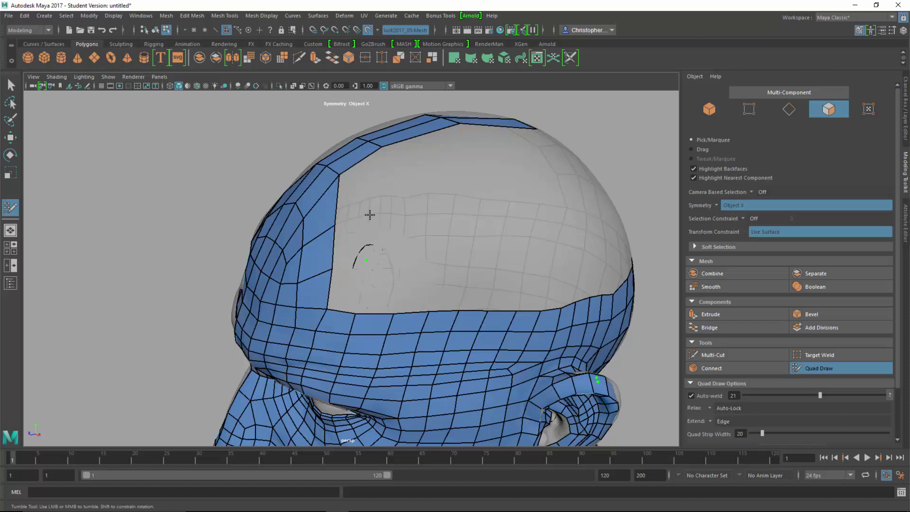
Fill a column of quads behind the forehead patch's side border, from the centre strip down to the temple band.
{"action": "left_click", "coordinate": [339, 166], "text": "shift"}
{"action": "left_click_drag", "start_coordinate": [339, 166], "coordinate": [335, 185], "text": "shift"}
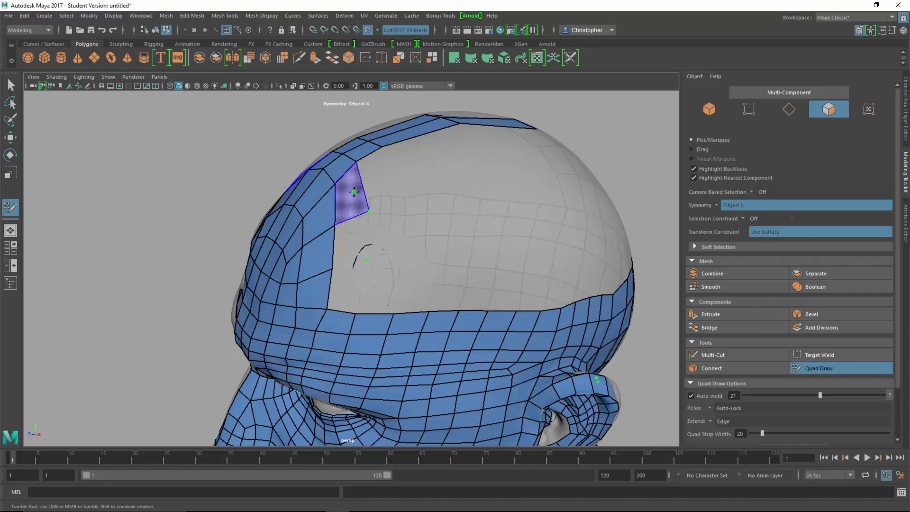
{"action": "left_click", "coordinate": [358, 236], "text": "shift"}
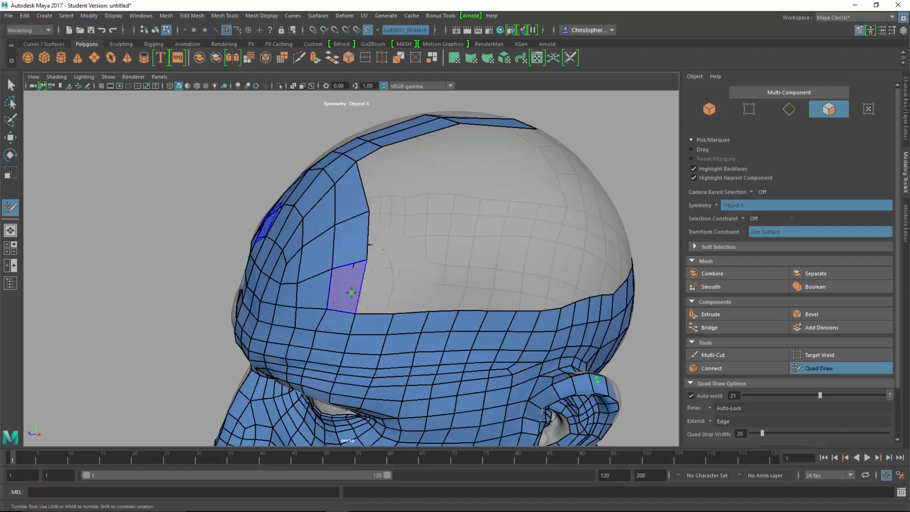
{"action": "left_click", "coordinate": [351, 293], "text": "shift"}
Shift the centre strip's cross edge backward, place points and fill a second column of quads down to the temple band, then adjust its outer vertex.
{"action": "mouse_move", "coordinate": [422, 251]}
{"action": "left_mouse_down", "text": "alt"}
{"action": "mouse_move", "coordinate": [573, 244]}
{"action": "mouse_move", "coordinate": [409, 251]}
{"action": "mouse_move", "coordinate": [411, 258]}
{"action": "left_mouse_up", "text": "alt"}
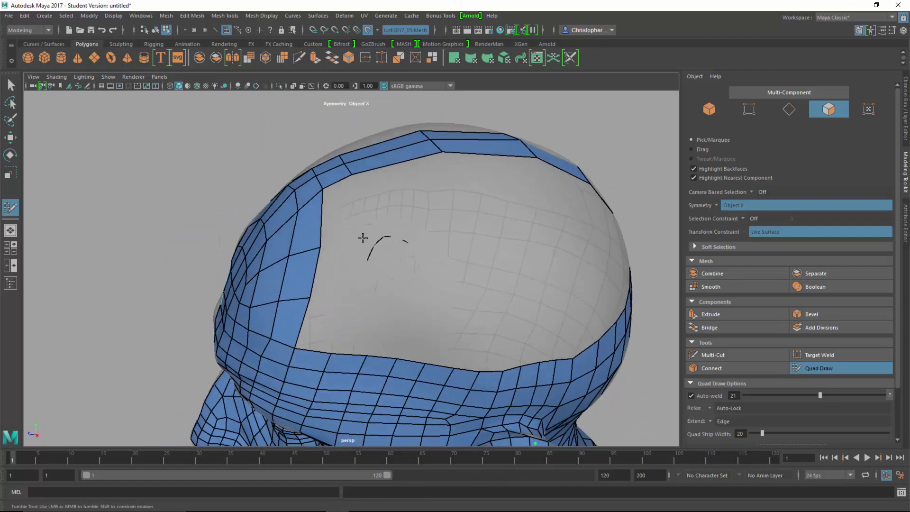
{"action": "mouse_move", "coordinate": [347, 163]}
{"action": "left_mouse_down"}
{"action": "mouse_move", "coordinate": [360, 158]}
{"action": "mouse_move", "coordinate": [365, 175]}
{"action": "left_mouse_up"}
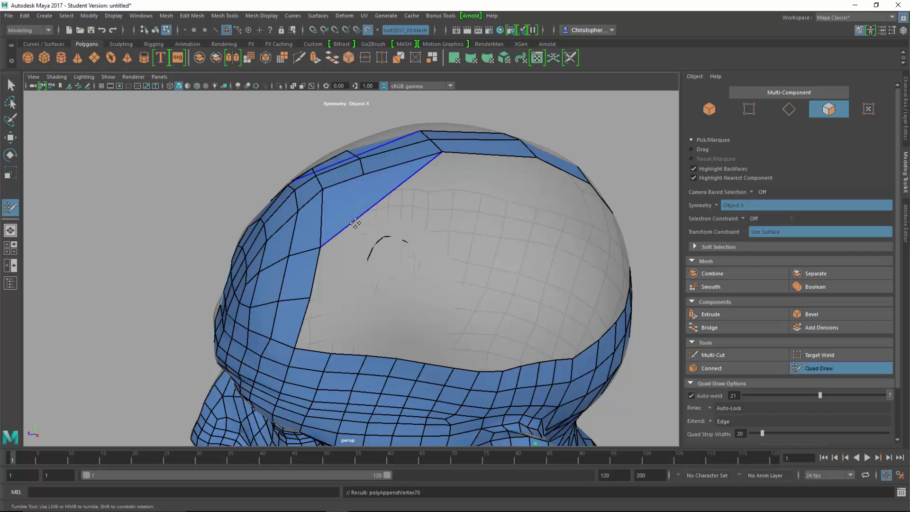
{"action": "left_click", "coordinate": [368, 239]}
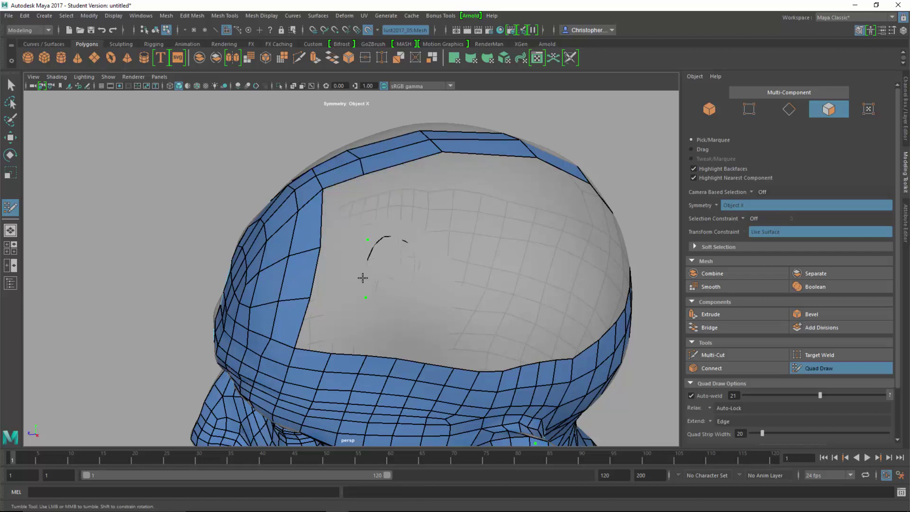
{"action": "left_click", "coordinate": [349, 225], "text": "shift"}
{"action": "left_click", "coordinate": [342, 281], "text": "shift"}
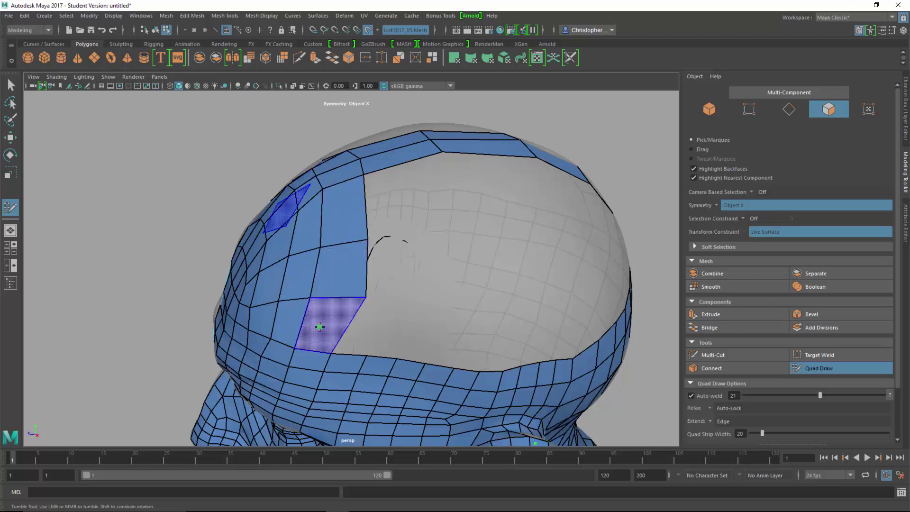
{"action": "left_click", "coordinate": [320, 327], "text": "shift"}
{"action": "left_click_drag", "start_coordinate": [365, 297], "coordinate": [358, 298]}
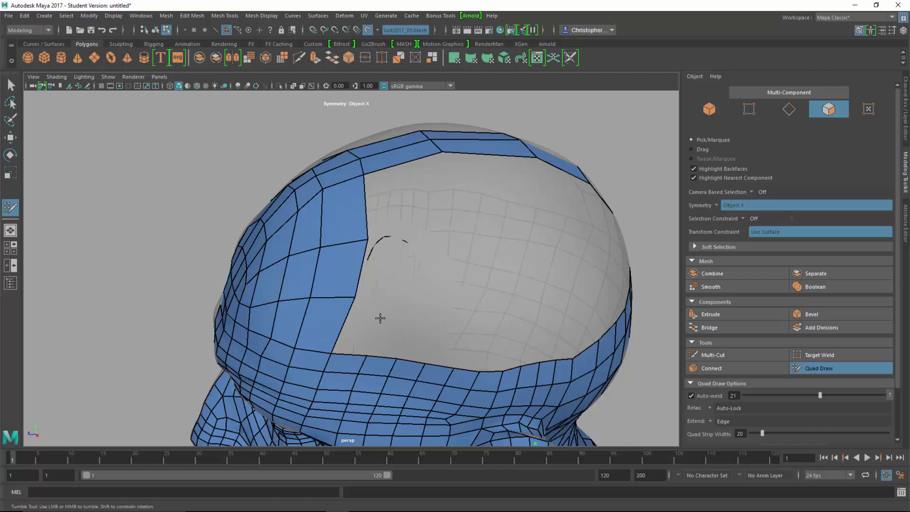
Fill the wedge-shaped corner above the temple band and begin a third column of quads beside it.
{"action": "mouse_move", "coordinate": [329, 354]}
{"action": "left_mouse_down"}
{"action": "mouse_move", "coordinate": [359, 361]}
{"action": "mouse_move", "coordinate": [383, 352]}
{"action": "left_mouse_up"}
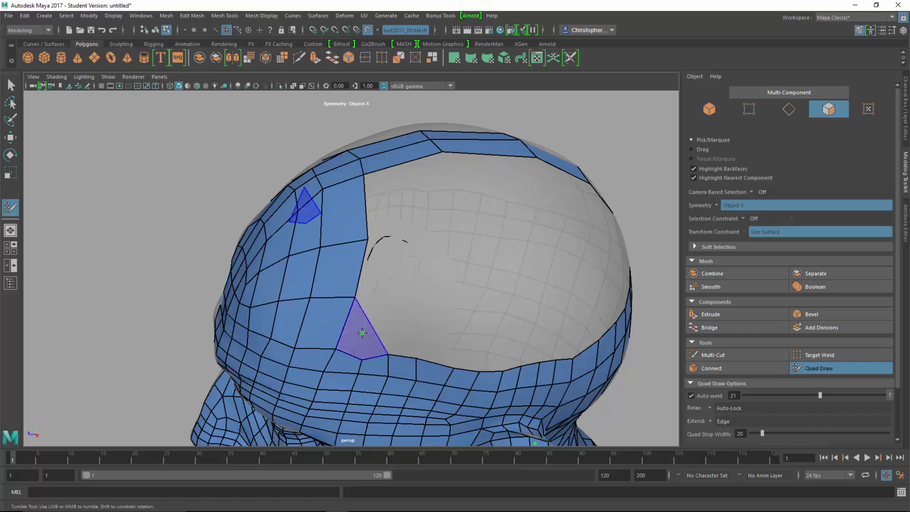
{"action": "left_click", "coordinate": [362, 333], "text": "shift"}
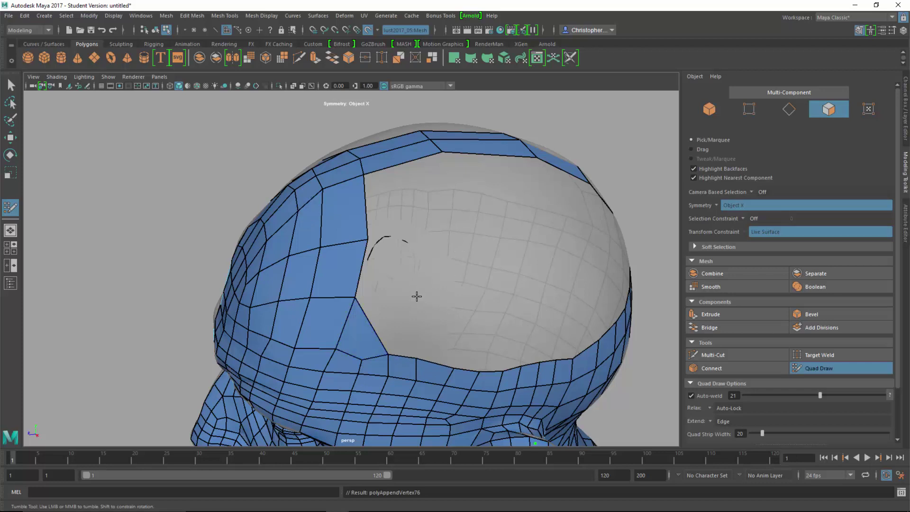
{"action": "left_click", "coordinate": [401, 285], "text": "shift"}
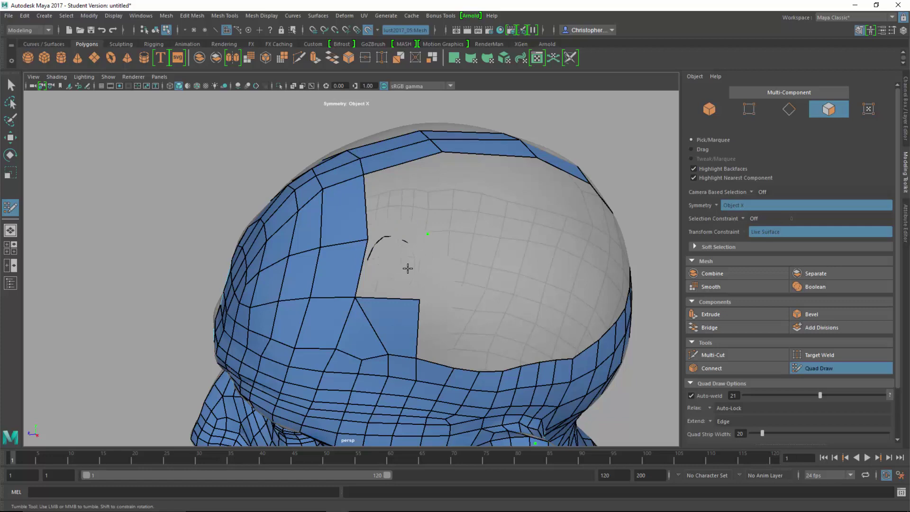
{"action": "left_click", "coordinate": [407, 268], "text": "shift"}
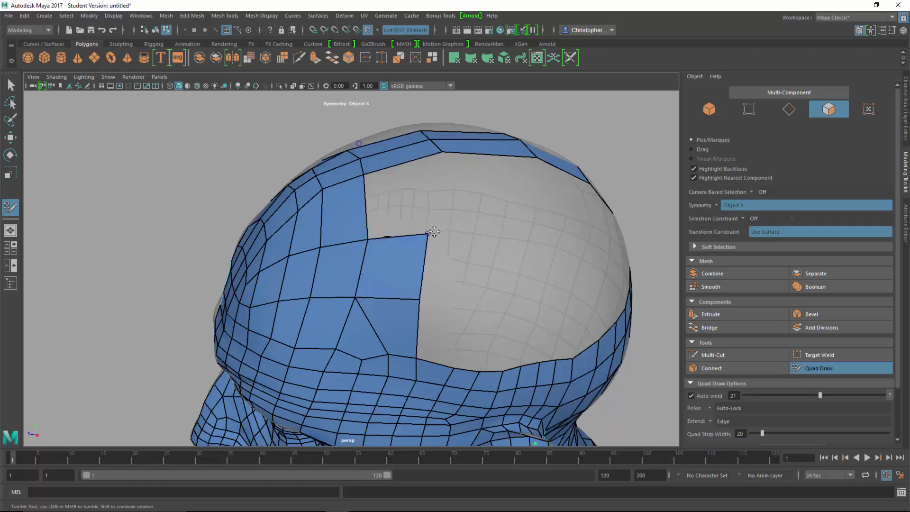
Finish the third column up to the centre strip and shift its outer vertices to even out the border.
{"action": "left_click_drag", "start_coordinate": [429, 233], "coordinate": [441, 228]}
{"action": "mouse_move", "coordinate": [419, 299]}
{"action": "left_mouse_down"}
{"action": "mouse_move", "coordinate": [428, 298]}
{"action": "mouse_move", "coordinate": [457, 239]}
{"action": "left_mouse_up"}
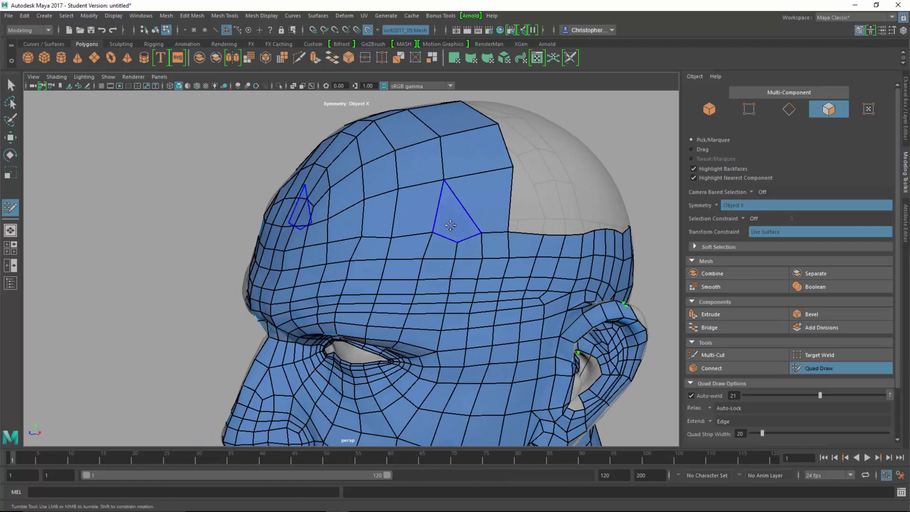
{"action": "left_click", "coordinate": [448, 185], "text": "shift"}
{"action": "left_click_drag", "start_coordinate": [501, 187], "coordinate": [474, 231], "text": "alt"}
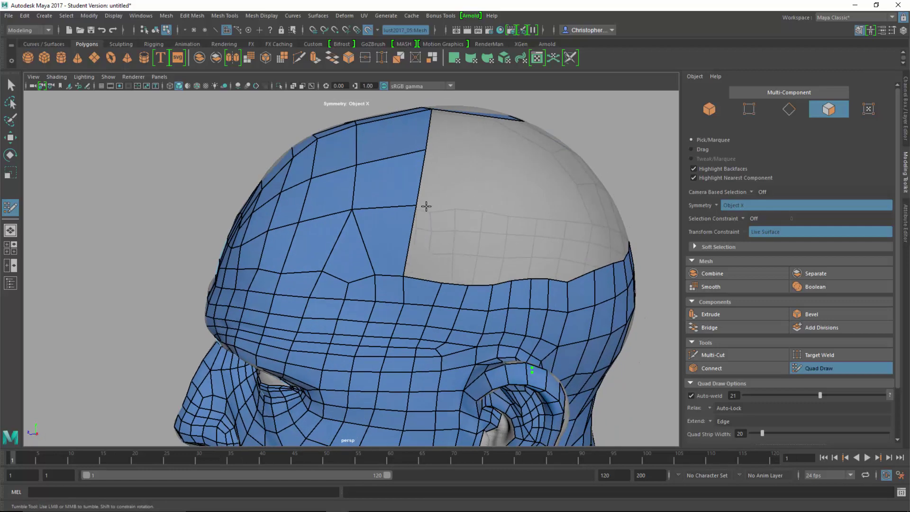
{"action": "left_click_drag", "start_coordinate": [417, 205], "coordinate": [428, 204]}
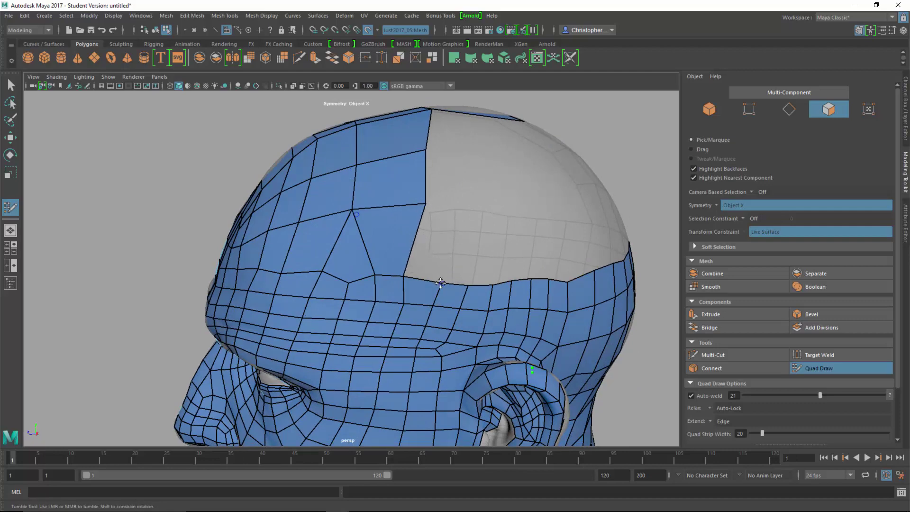
Fill a second wedge-shaped quad above the side band and a fourth column of quads up to the centre strip.
{"action": "left_click_drag", "start_coordinate": [457, 252], "coordinate": [426, 228], "text": "alt"}
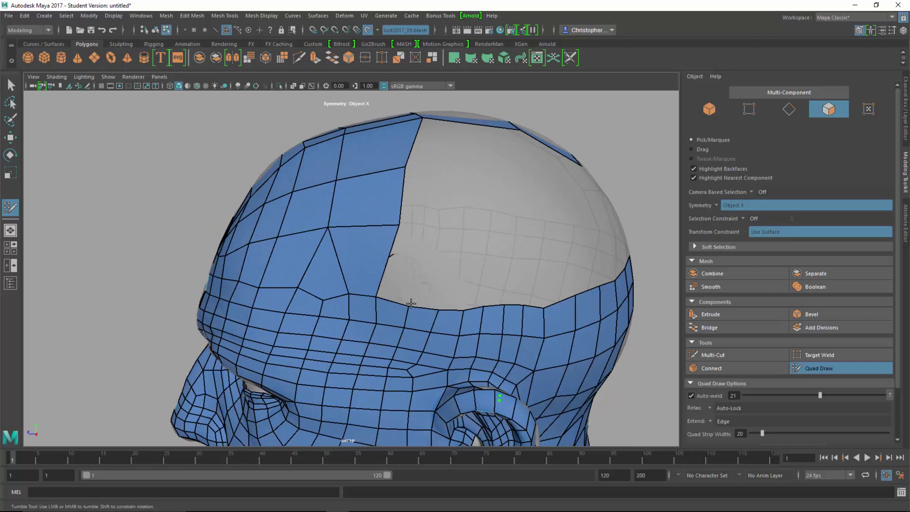
{"action": "left_click", "coordinate": [429, 302], "text": "ctrl"}
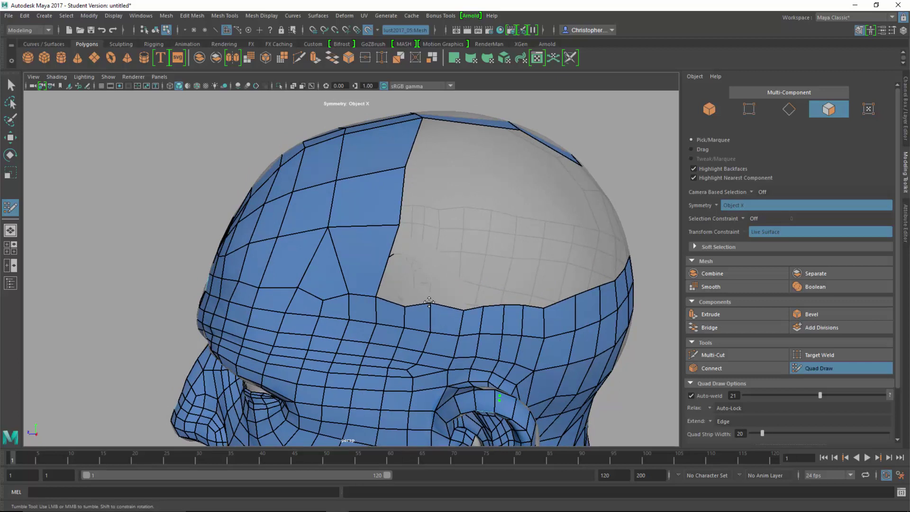
{"action": "left_click", "coordinate": [411, 274], "text": "shift"}
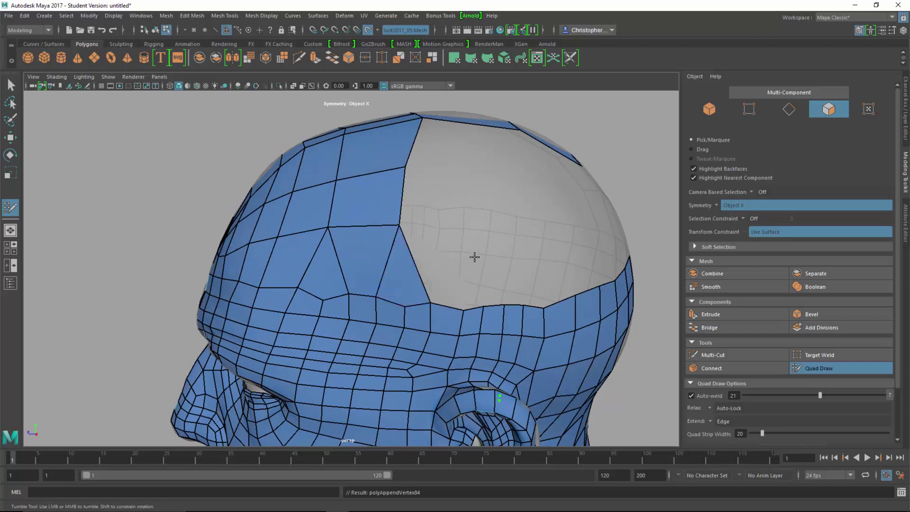
{"action": "left_click", "coordinate": [467, 228]}
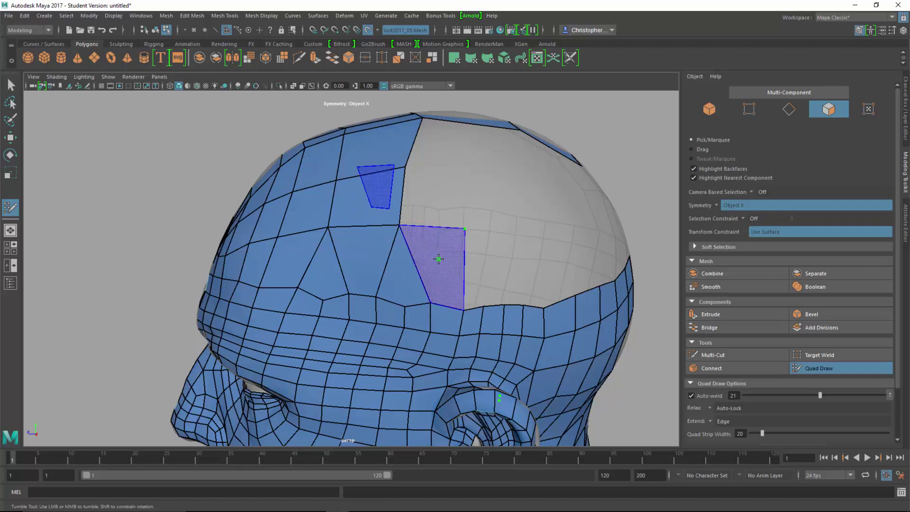
{"action": "left_click", "coordinate": [445, 267], "text": "shift"}
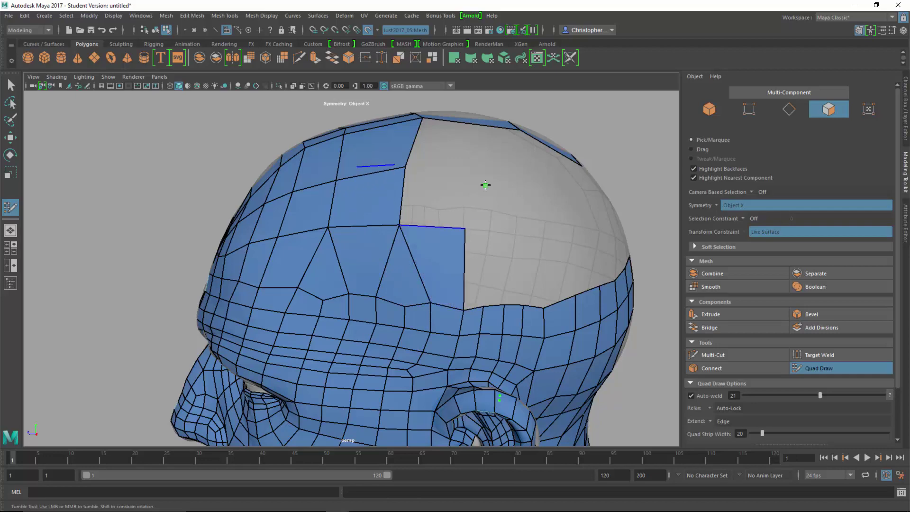
{"action": "left_click", "coordinate": [466, 147], "text": "shift"}
{"action": "left_click", "coordinate": [447, 214], "text": "shift"}
Slide the centre strip's vertices forward at the end of the new column to space the strip's quads more evenly.
{"action": "left_click_drag", "start_coordinate": [537, 230], "coordinate": [487, 240], "text": "alt"}
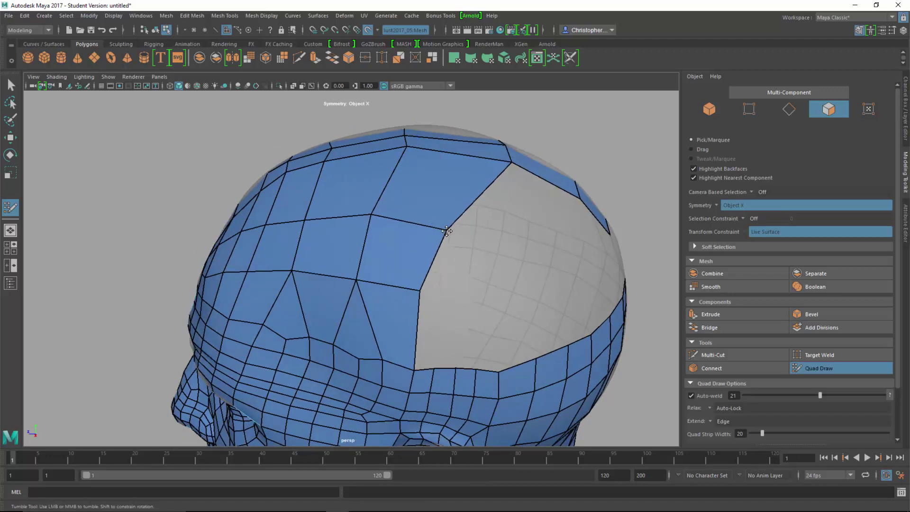
{"action": "middle_click_drag", "start_coordinate": [436, 230], "coordinate": [471, 176], "text": "alt"}
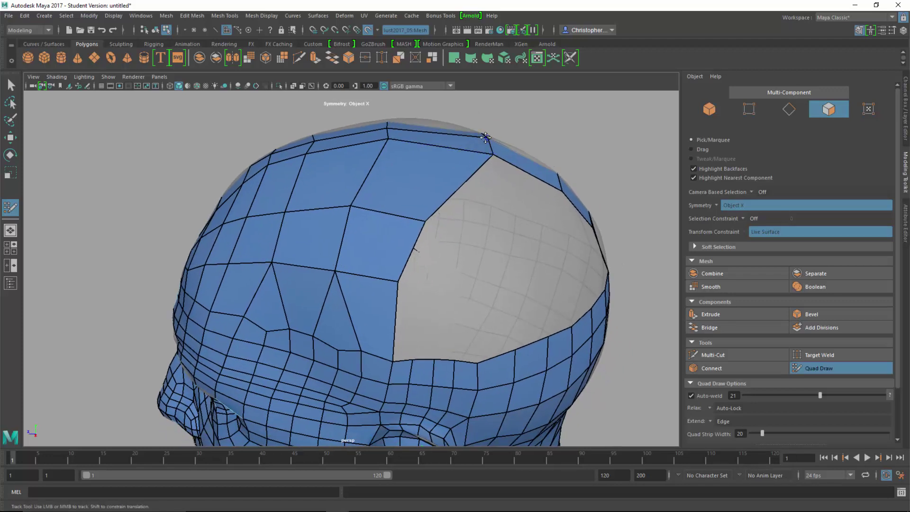
{"action": "left_click_drag", "start_coordinate": [485, 137], "coordinate": [454, 133]}
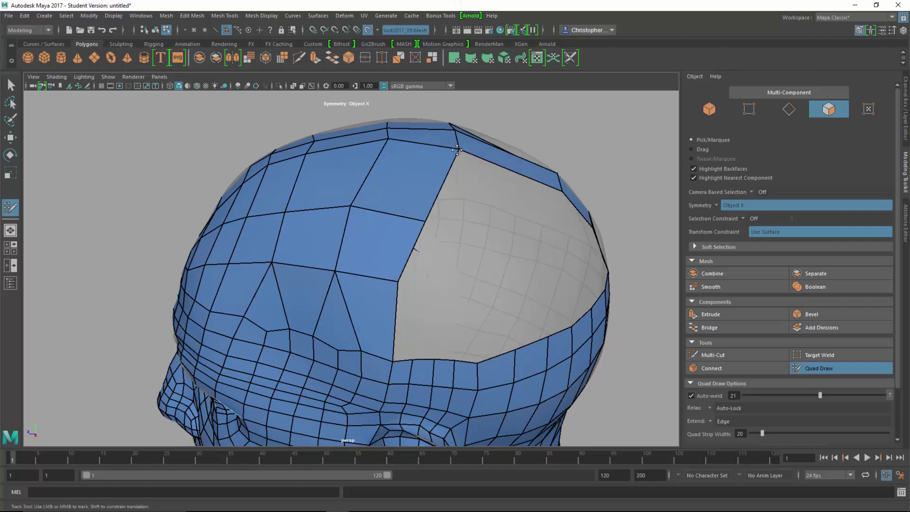
{"action": "mouse_move", "coordinate": [479, 173]}
{"action": "left_mouse_down", "text": "alt"}
{"action": "mouse_move", "coordinate": [461, 172]}
{"action": "mouse_move", "coordinate": [468, 166]}
{"action": "left_mouse_up", "text": "alt"}
{"action": "left_click", "coordinate": [483, 150], "text": "ctrl"}
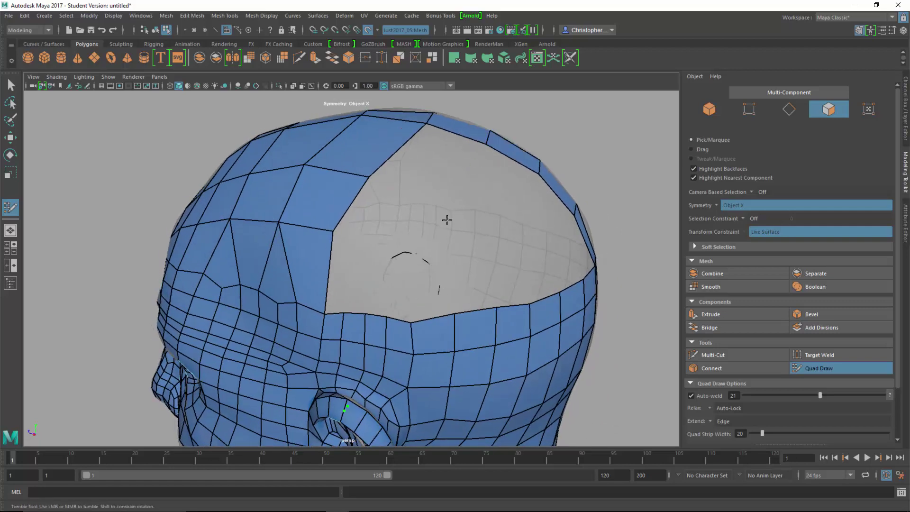
Fill a third wedge-shaped quad above the ear-side band and adjust the vertex at its tip.
{"action": "left_click_drag", "start_coordinate": [448, 213], "coordinate": [434, 246], "text": "alt"}
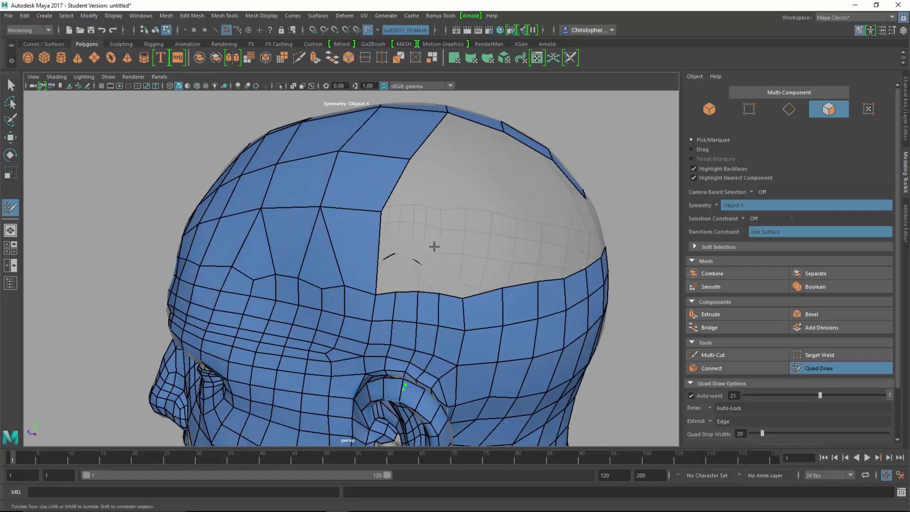
{"action": "left_click_drag", "start_coordinate": [381, 210], "coordinate": [388, 214]}
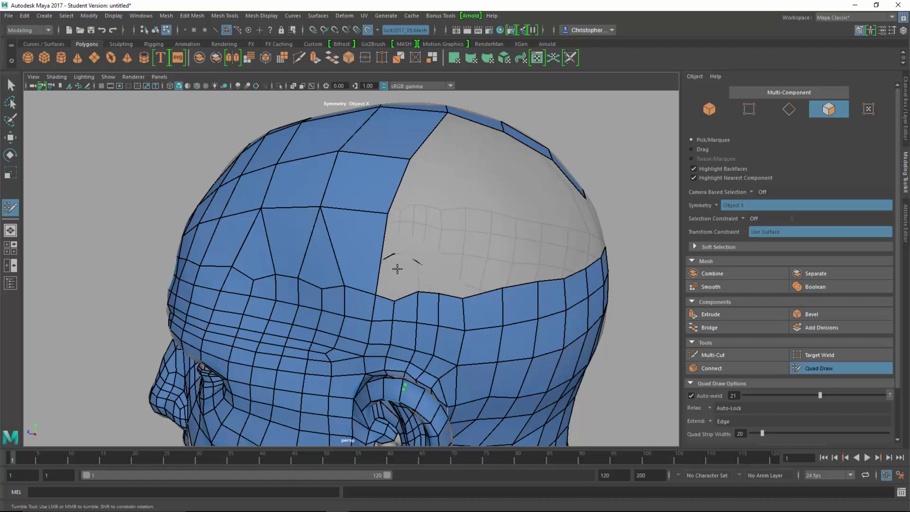
{"action": "middle_click_drag", "start_coordinate": [396, 221], "coordinate": [474, 244], "text": "alt"}
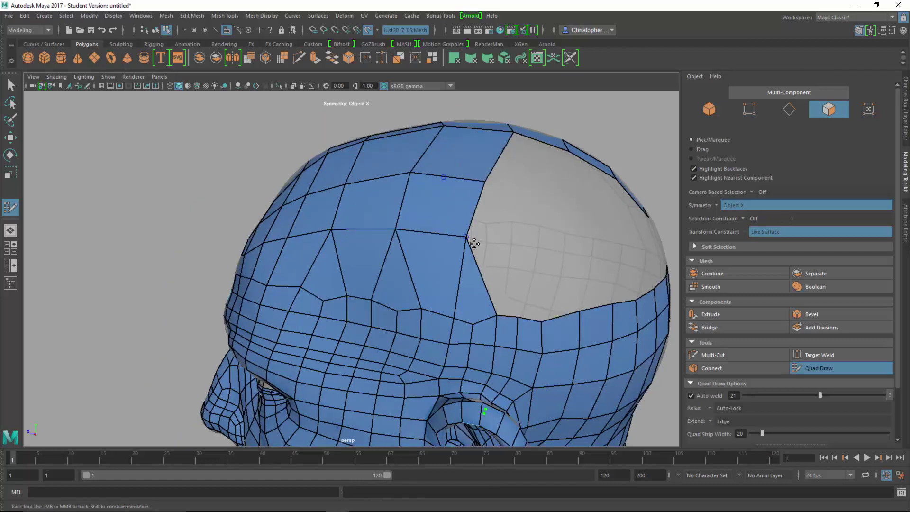
{"action": "left_click_drag", "start_coordinate": [466, 236], "coordinate": [474, 232]}
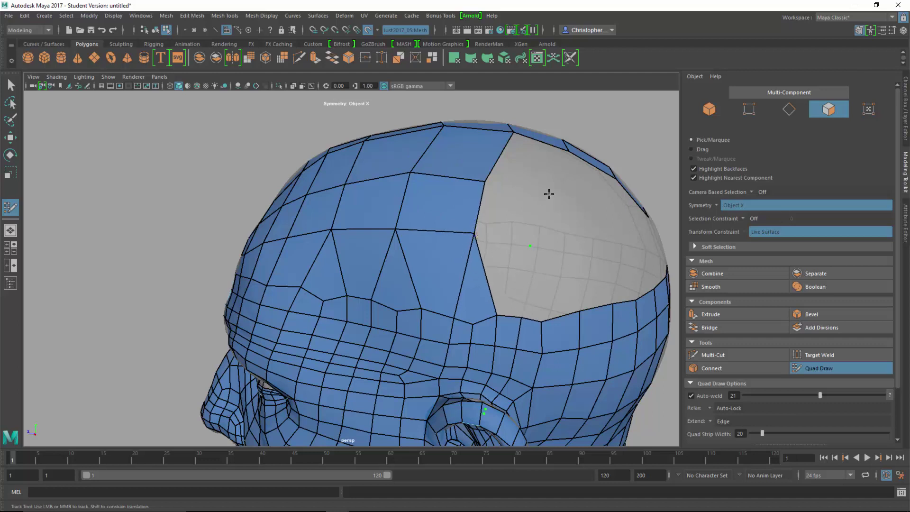
Fill the next column of three quads from the centre strip down to the band above the ear.
{"action": "left_click", "coordinate": [534, 170], "text": "shift"}
{"action": "left_click", "coordinate": [520, 235], "text": "shift"}
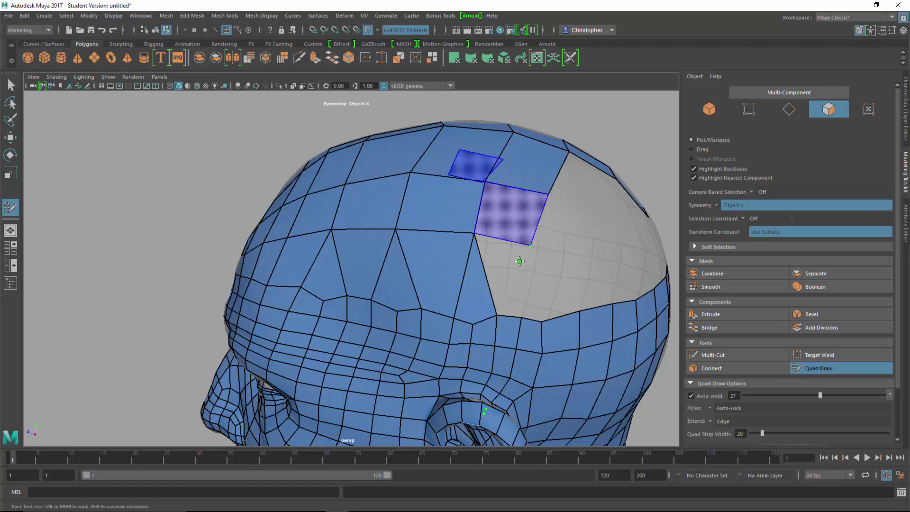
{"action": "left_click", "coordinate": [506, 274], "text": "shift"}
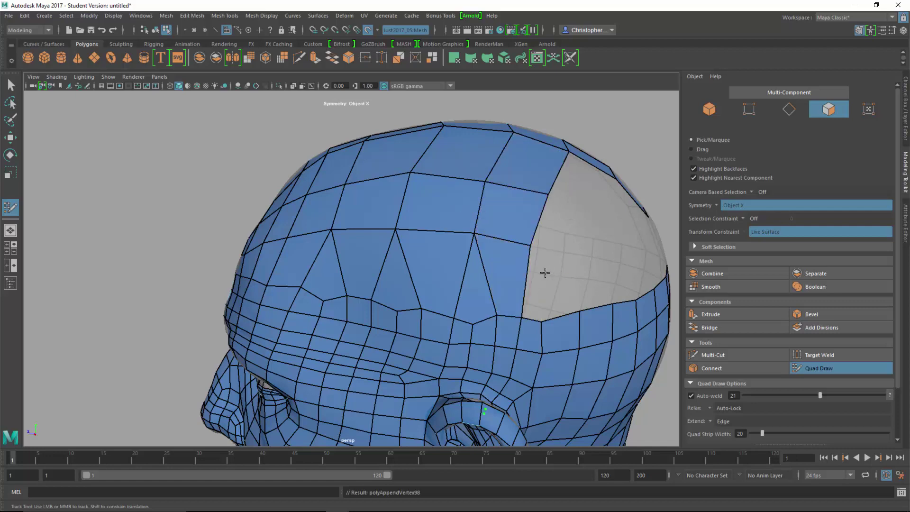
{"action": "mouse_move", "coordinate": [545, 272]}
{"action": "left_mouse_down", "text": "alt"}
{"action": "mouse_move", "coordinate": [490, 278]}
{"action": "mouse_move", "coordinate": [538, 272]}
{"action": "left_mouse_up", "text": "alt"}
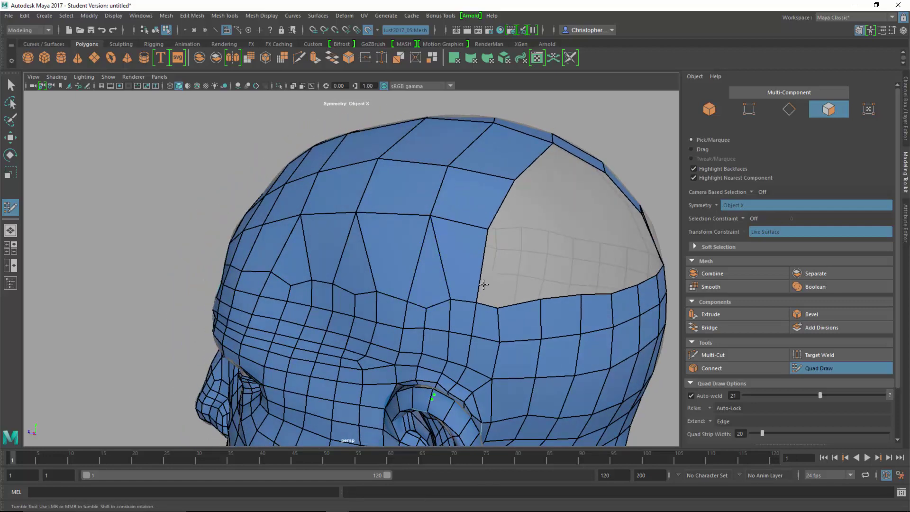
{"action": "left_click_drag", "start_coordinate": [437, 284], "coordinate": [467, 288], "text": "alt"}
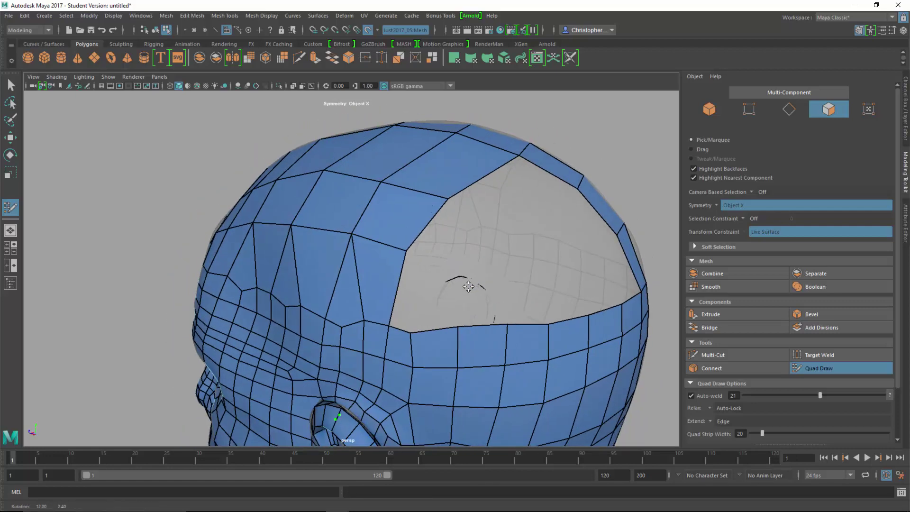
{"action": "left_click", "coordinate": [423, 301], "text": "shift"}
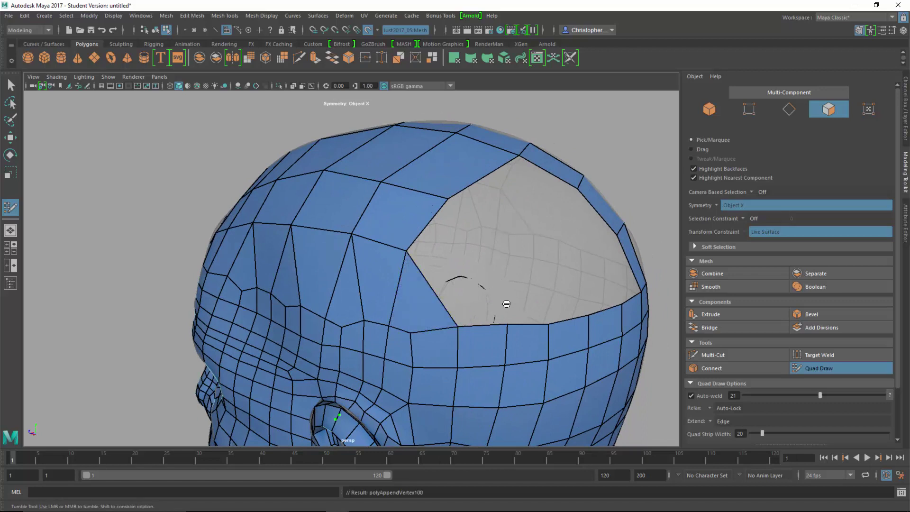
{"action": "left_click", "coordinate": [436, 297], "text": "ctrl+shift"}
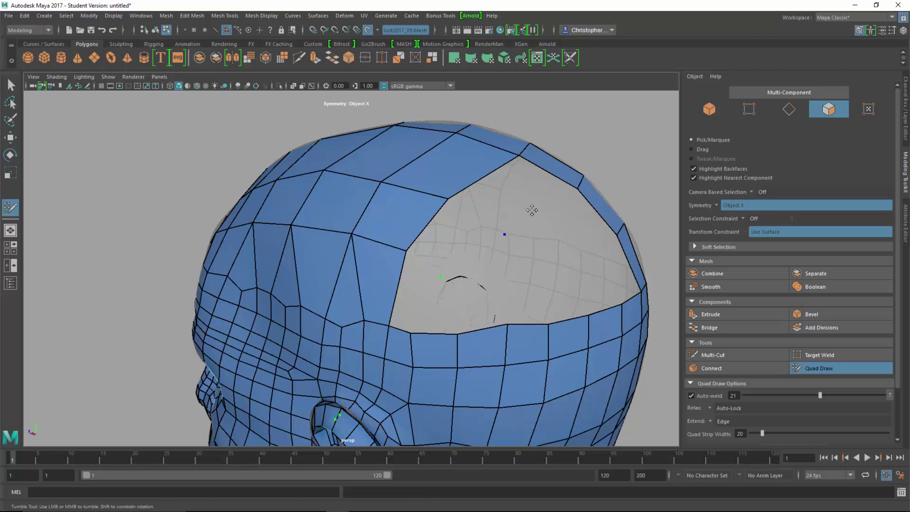
Fill another column of quads between the centre strip and the side band using the placed points.
{"action": "left_click", "coordinate": [450, 258], "text": "shift"}
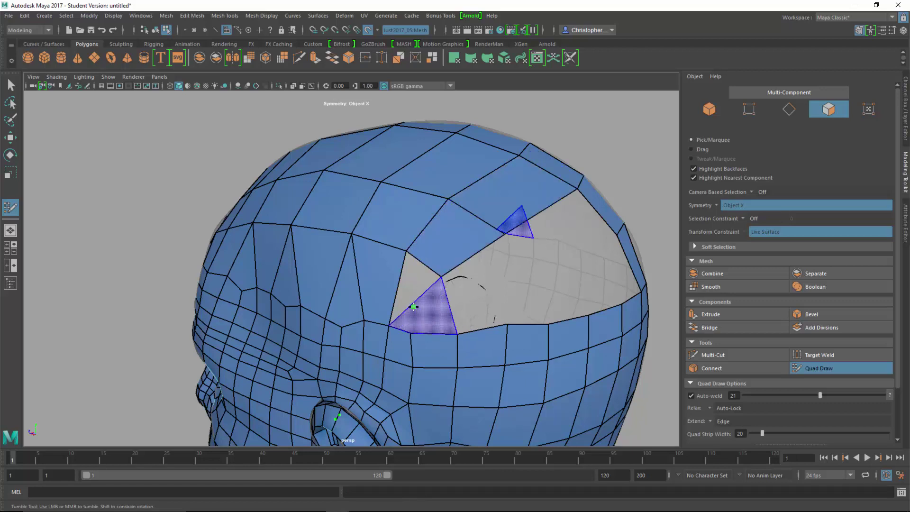
{"action": "left_click", "coordinate": [408, 291], "text": "shift"}
{"action": "left_click_drag", "start_coordinate": [581, 285], "coordinate": [416, 297], "text": "alt"}
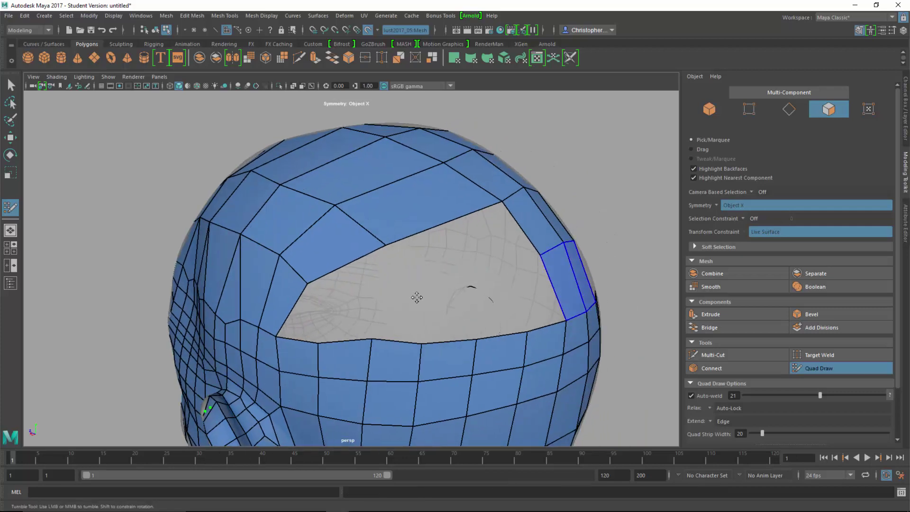
Move two vertices on the lower edge of the skull's open gap and fill quads at the gap's rear end.
{"action": "middle_click_drag", "start_coordinate": [417, 298], "coordinate": [392, 297], "text": "alt"}
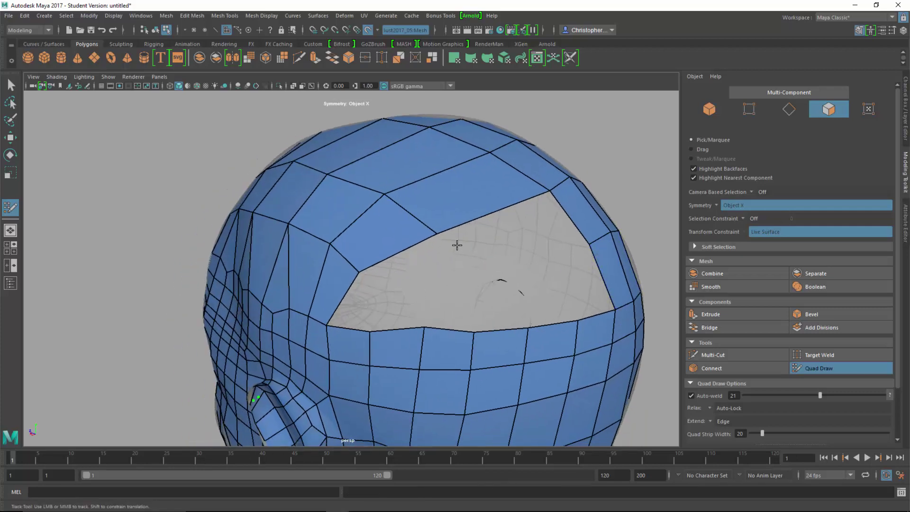
{"action": "left_click_drag", "start_coordinate": [469, 241], "coordinate": [525, 289], "text": "alt"}
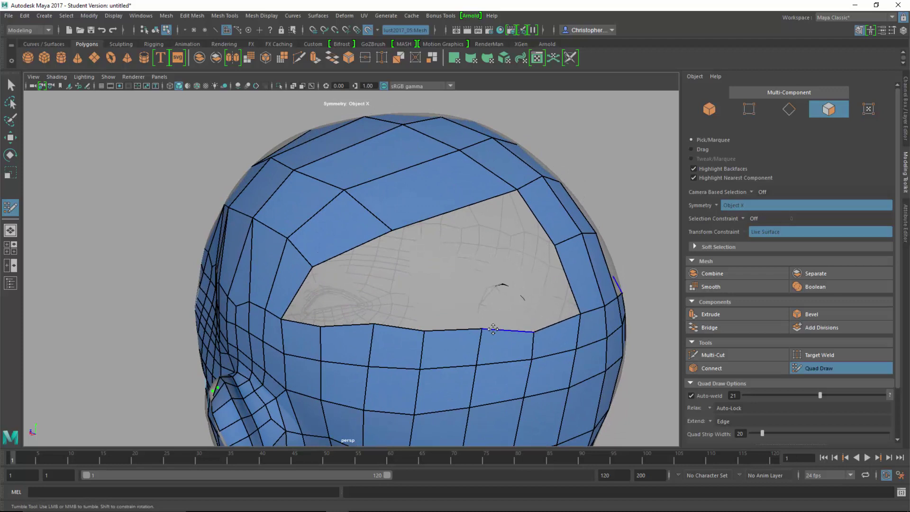
{"action": "left_click_drag", "start_coordinate": [481, 327], "coordinate": [500, 314]}
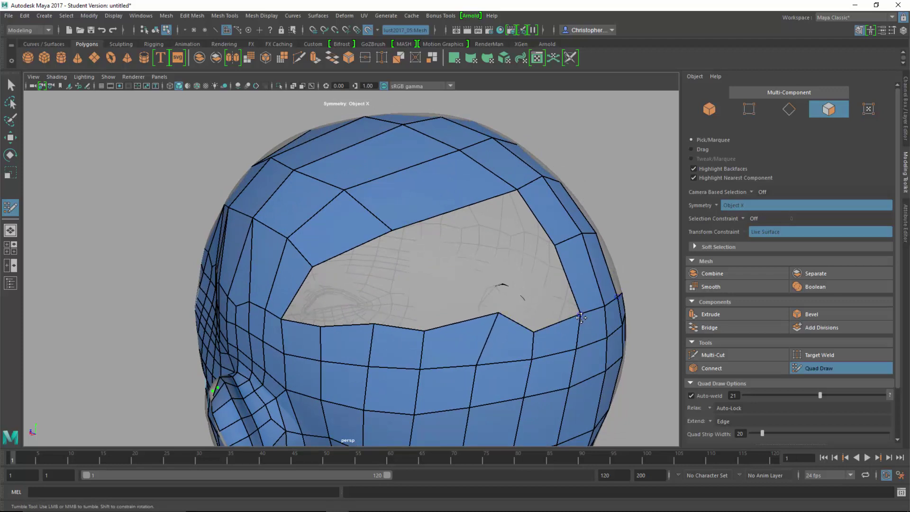
{"action": "left_click_drag", "start_coordinate": [580, 317], "coordinate": [565, 315]}
{"action": "left_click", "coordinate": [543, 291], "text": "shift"}
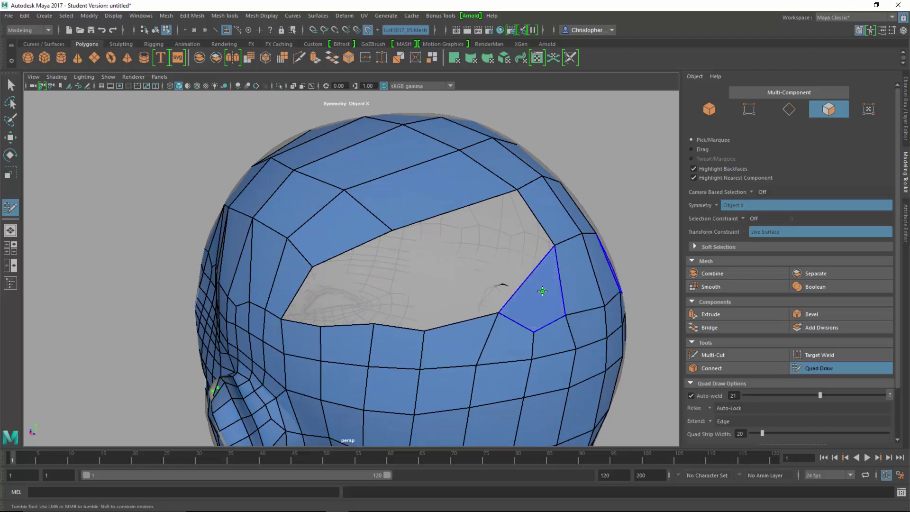
{"action": "left_click", "coordinate": [505, 247], "text": "shift"}
Reposition the vertices along the lower edge of the remaining skull gap to even out the surrounding quads.
{"action": "left_click_drag", "start_coordinate": [493, 314], "coordinate": [482, 298]}
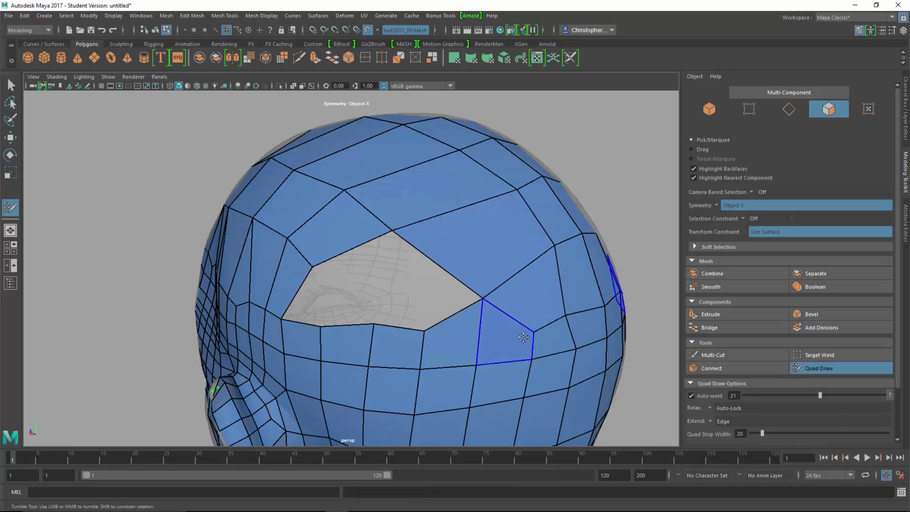
{"action": "left_click_drag", "start_coordinate": [533, 326], "coordinate": [529, 314]}
{"action": "left_click_drag", "start_coordinate": [424, 329], "coordinate": [372, 328]}
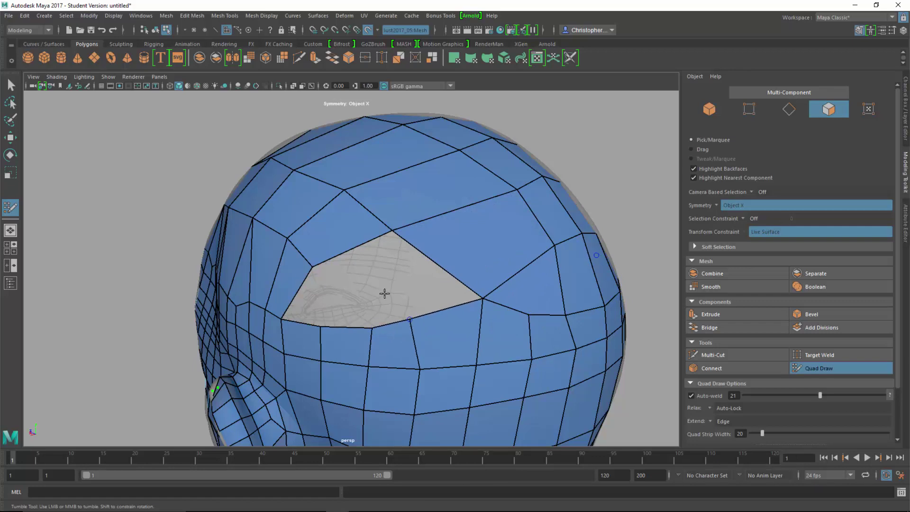
Close the remaining skull gap above the ear with four quads, adjusting the shared vertex in its middle.
{"action": "left_click_drag", "start_coordinate": [400, 291], "coordinate": [474, 294], "text": "alt"}
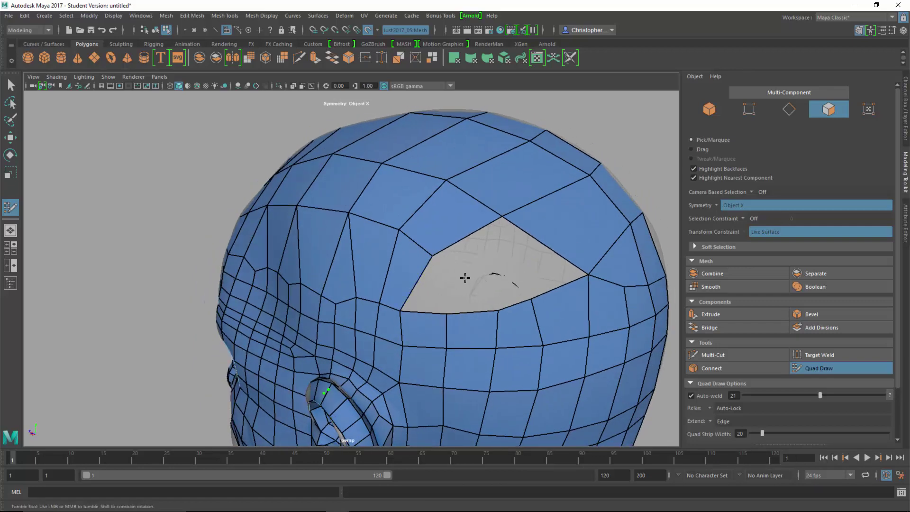
{"action": "left_click", "coordinate": [436, 288], "text": "shift"}
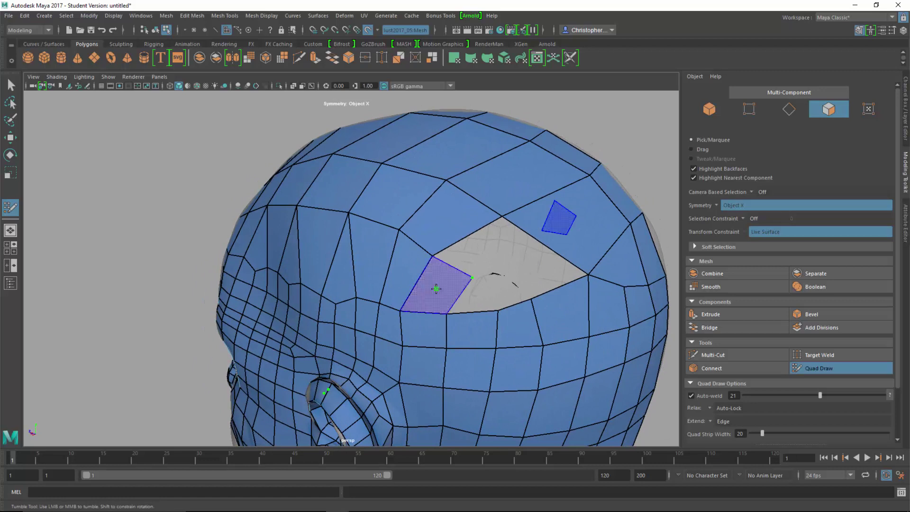
{"action": "left_click", "coordinate": [500, 295], "text": "shift"}
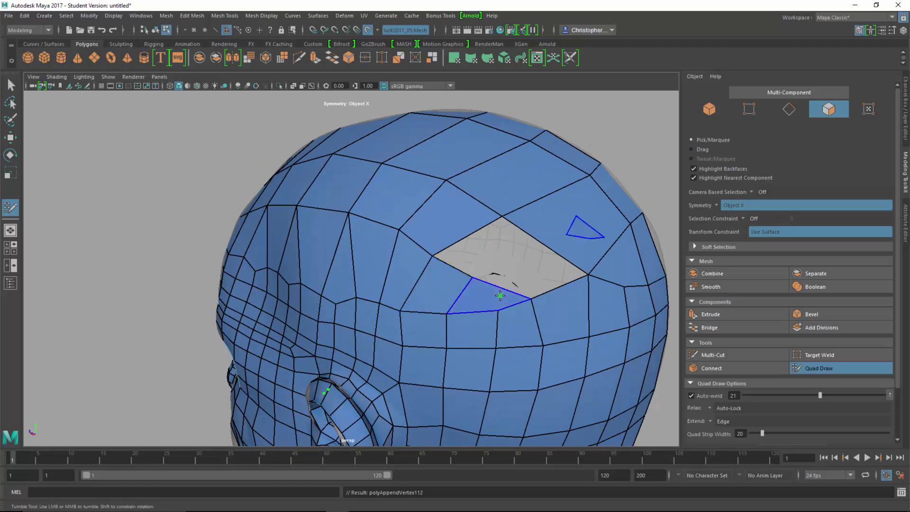
{"action": "left_click_drag", "start_coordinate": [475, 278], "coordinate": [491, 275]}
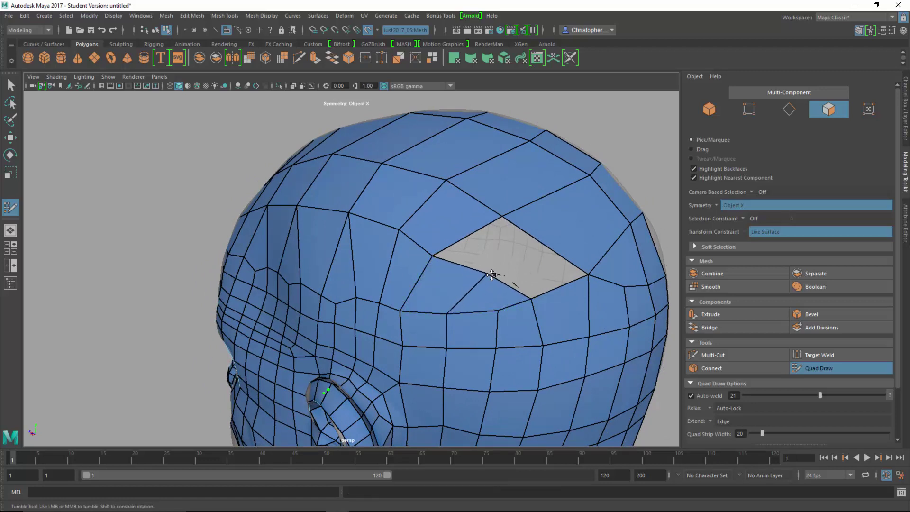
{"action": "left_click", "coordinate": [546, 243]}
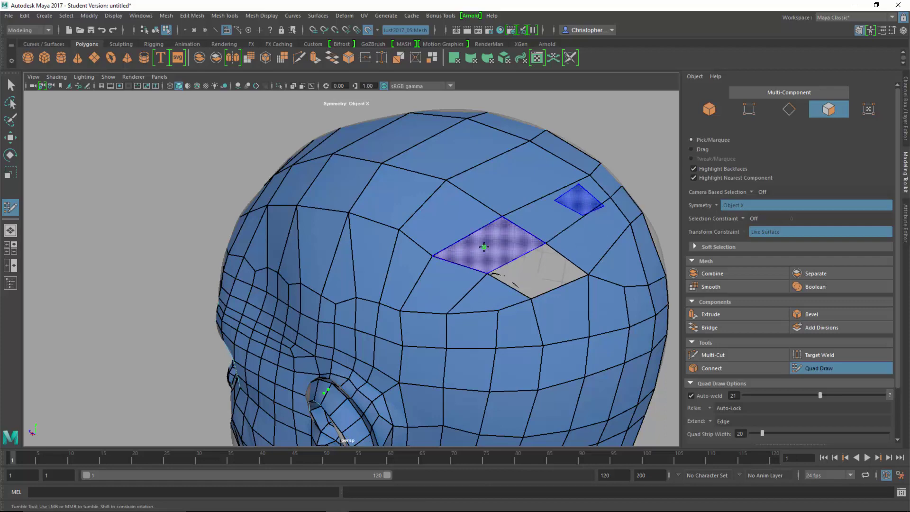
{"action": "left_click", "coordinate": [546, 266], "text": "shift"}
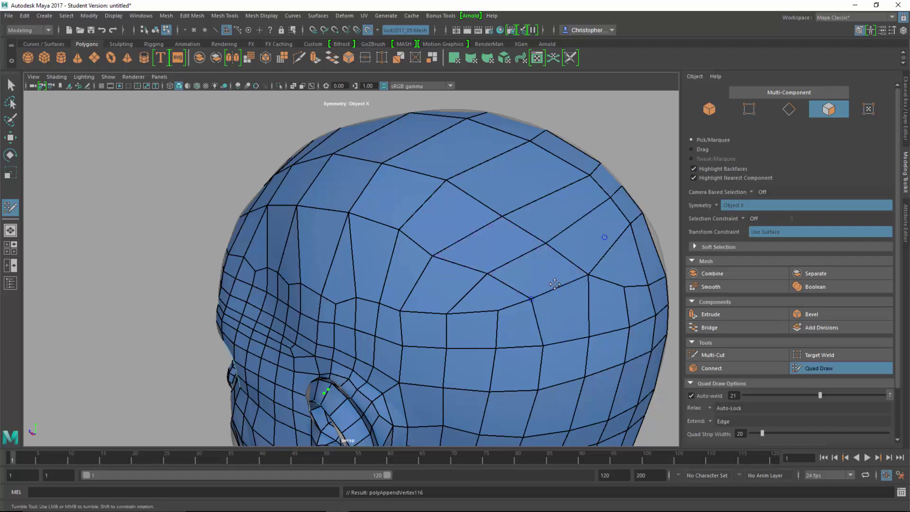
Relax the new quads across the back, top and side of the skull to smooth their spacing.
{"action": "right_click_drag", "start_coordinate": [555, 283], "coordinate": [489, 283], "text": "alt"}
{"action": "mouse_move", "coordinate": [490, 283]}
{"action": "left_mouse_down", "text": "alt"}
{"action": "mouse_move", "coordinate": [427, 302]}
{"action": "mouse_move", "coordinate": [423, 284]}
{"action": "left_mouse_up", "text": "alt"}
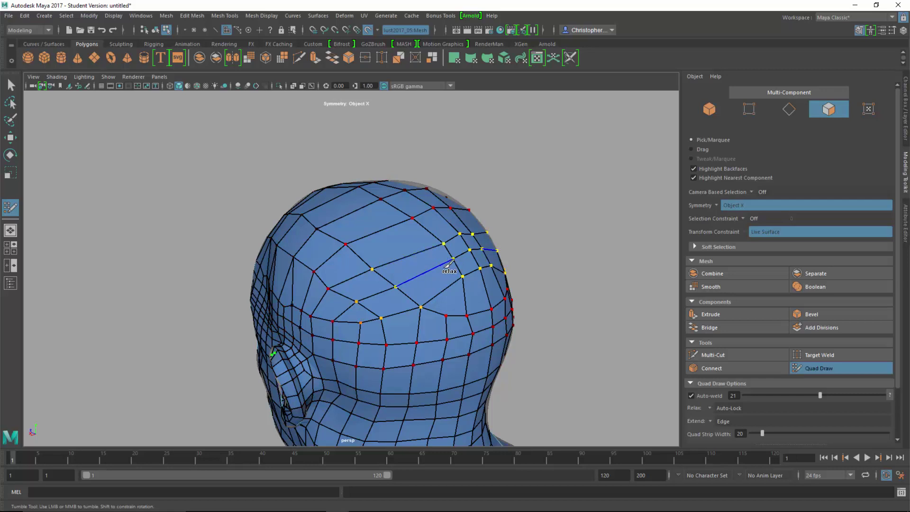
{"action": "mouse_move", "coordinate": [447, 264]}
{"action": "left_mouse_down", "text": "shift"}
{"action": "mouse_move", "coordinate": [430, 260]}
{"action": "mouse_move", "coordinate": [414, 303]}
{"action": "mouse_move", "coordinate": [404, 276]}
{"action": "mouse_move", "coordinate": [448, 277]}
{"action": "mouse_move", "coordinate": [442, 264]}
{"action": "left_mouse_up", "text": "shift"}
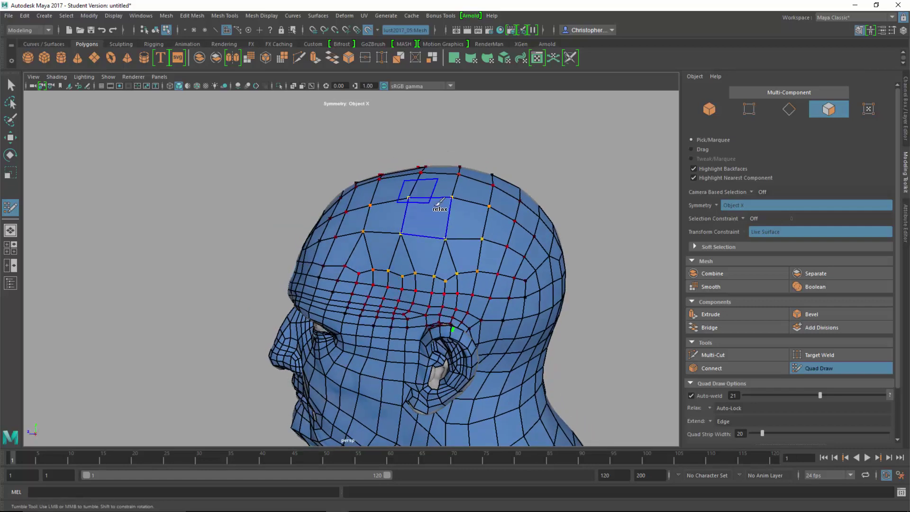
{"action": "mouse_move", "coordinate": [546, 237]}
{"action": "left_mouse_down", "text": "alt"}
{"action": "mouse_move", "coordinate": [534, 194]}
{"action": "mouse_move", "coordinate": [390, 193]}
{"action": "mouse_move", "coordinate": [379, 201]}
{"action": "left_mouse_up", "text": "alt"}
{"action": "mouse_move", "coordinate": [508, 306]}
{"action": "left_mouse_down", "text": "shift"}
{"action": "mouse_move", "coordinate": [510, 319]}
{"action": "mouse_move", "coordinate": [489, 237]}
{"action": "left_mouse_up", "text": "shift"}
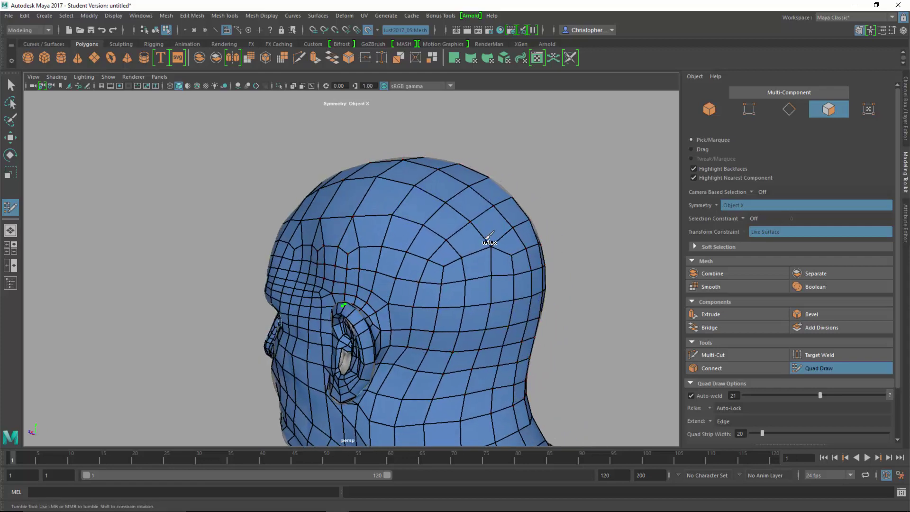
Fill quads along the upper rim of the ear canal opening and insert an edge loop through the strip in front of it.
{"action": "left_click_drag", "start_coordinate": [449, 316], "coordinate": [489, 264], "text": "alt"}
{"action": "right_click_drag", "start_coordinate": [488, 264], "coordinate": [594, 269], "text": "alt"}
{"action": "middle_click_drag", "start_coordinate": [526, 294], "coordinate": [434, 348], "text": "alt"}
{"action": "left_click_drag", "start_coordinate": [434, 349], "coordinate": [394, 343], "text": "alt"}
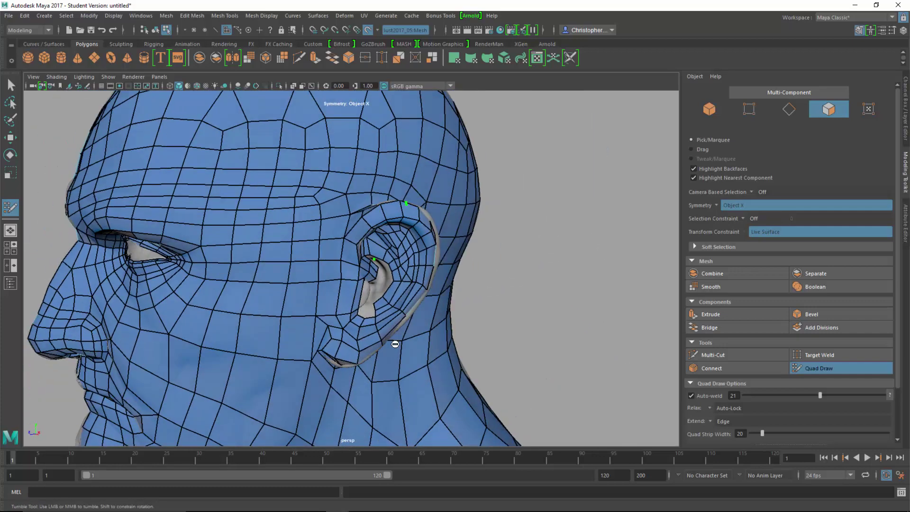
{"action": "right_click_drag", "start_coordinate": [341, 345], "coordinate": [450, 346], "text": "alt"}
{"action": "left_click_drag", "start_coordinate": [451, 346], "coordinate": [433, 327], "text": "alt"}
{"action": "middle_click_drag", "start_coordinate": [445, 325], "coordinate": [468, 293], "text": "alt"}
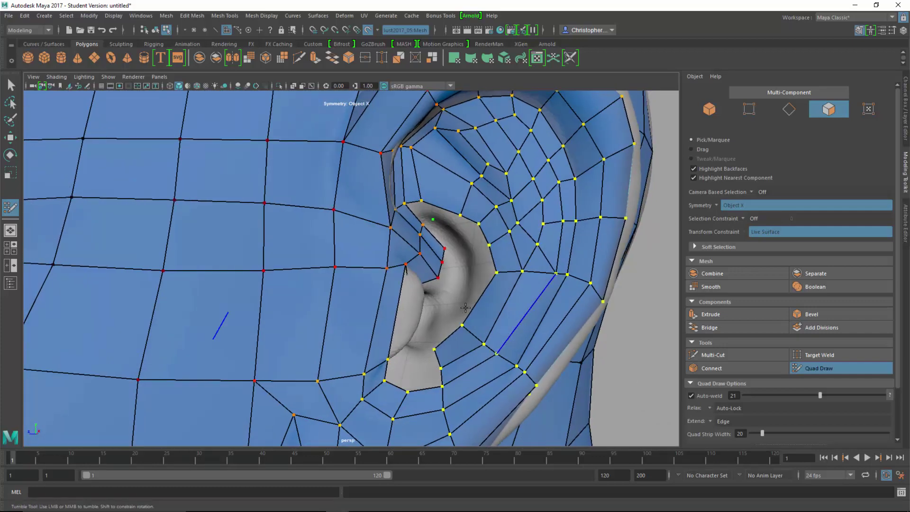
{"action": "right_click_drag", "start_coordinate": [469, 293], "coordinate": [517, 288], "text": "alt"}
{"action": "left_click_drag", "start_coordinate": [517, 288], "coordinate": [441, 186], "text": "alt"}
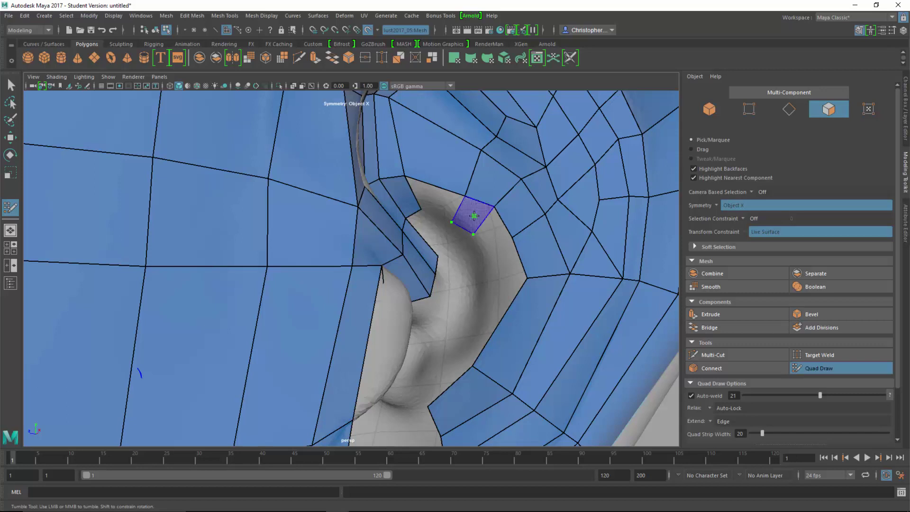
{"action": "left_click", "coordinate": [444, 204], "text": "shift"}
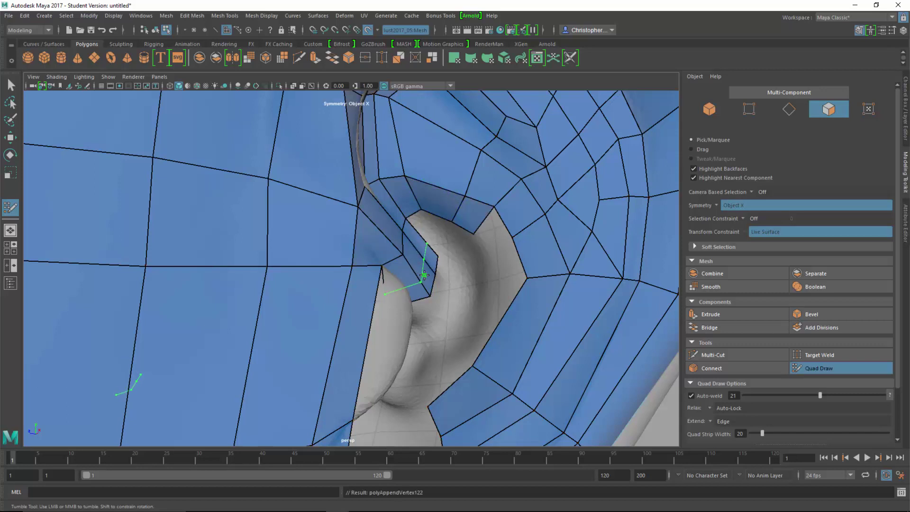
{"action": "left_click", "coordinate": [420, 271], "text": "ctrl"}
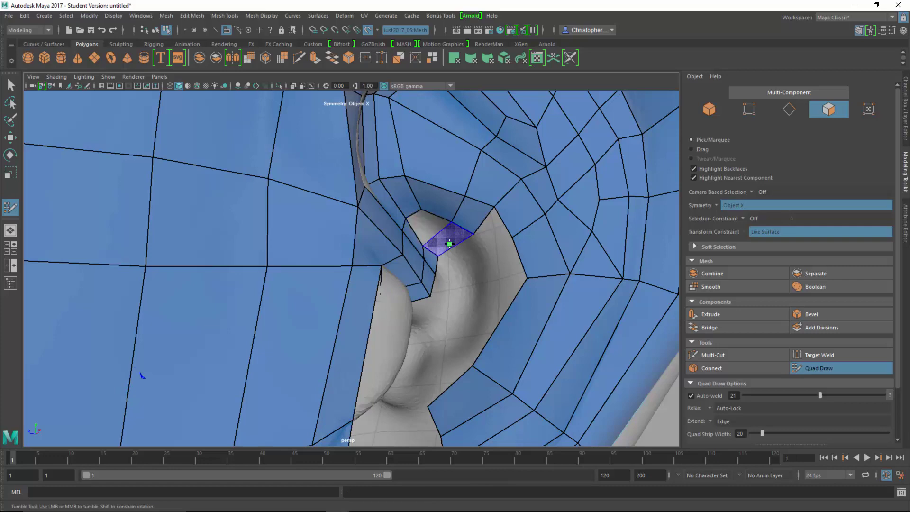
{"action": "left_click", "coordinate": [448, 241], "text": "shift"}
Undo the last vertex tweak and reposition the lower corner vertices of the strip in front of the ear canal.
{"action": "left_click_drag", "start_coordinate": [459, 297], "coordinate": [410, 258], "text": "alt"}
{"action": "middle_click_drag", "start_coordinate": [410, 259], "coordinate": [359, 324], "text": "alt"}
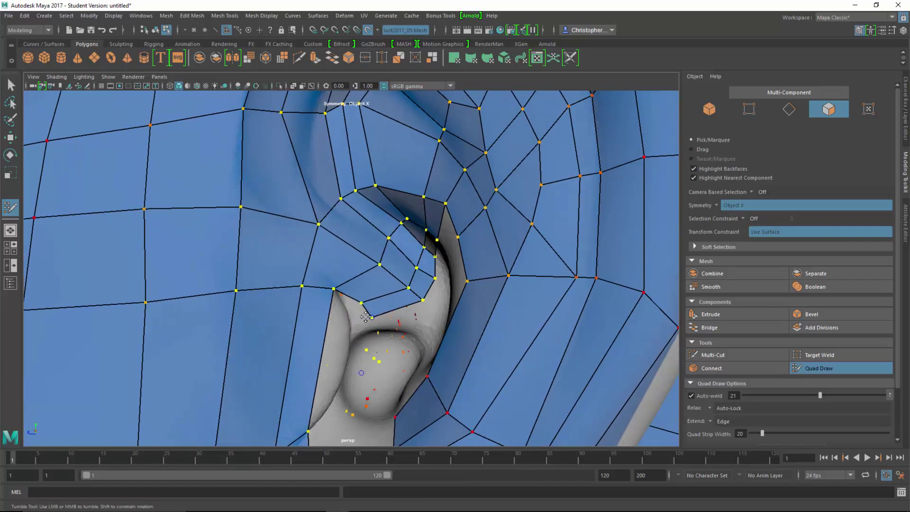
{"action": "key", "text": "ctrl+z"}
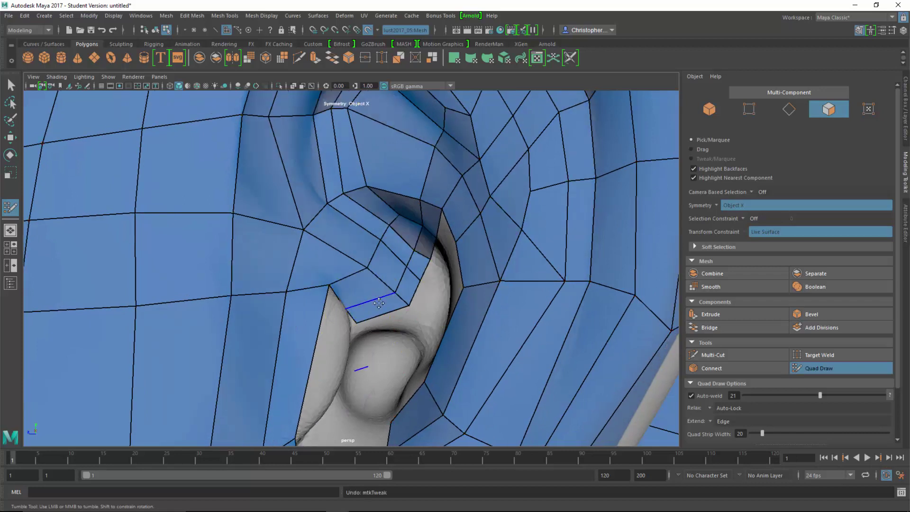
{"action": "left_click_drag", "start_coordinate": [356, 322], "coordinate": [365, 284]}
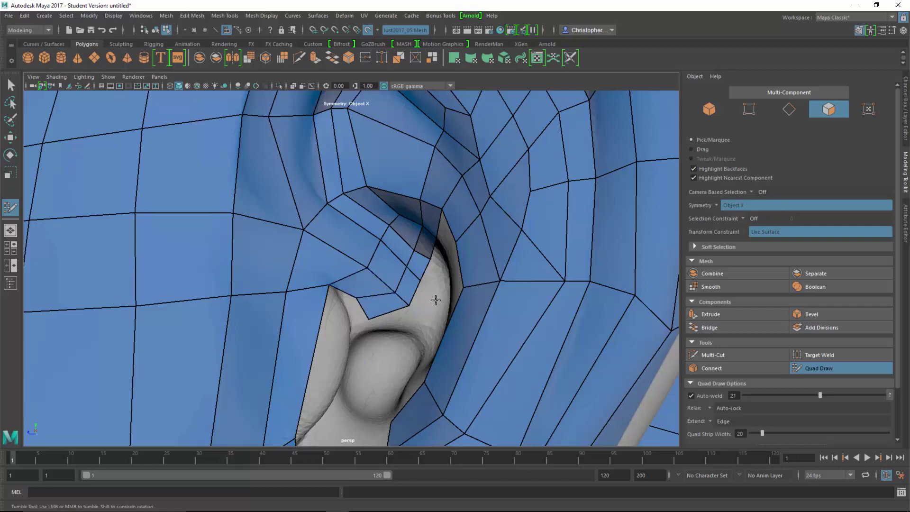
Fill quads down the back wall of the ear canal and across to the strip in front of it.
{"action": "left_click_drag", "start_coordinate": [435, 300], "coordinate": [453, 318], "text": "alt"}
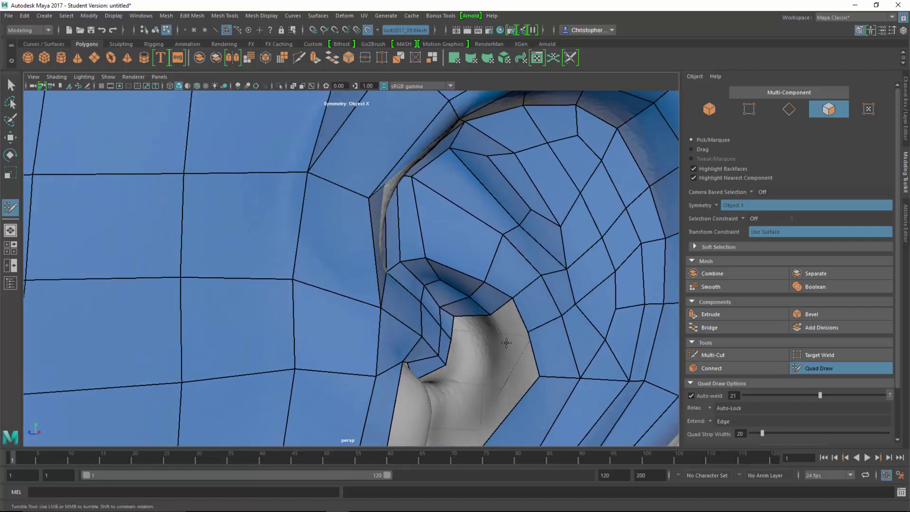
{"action": "left_click", "coordinate": [502, 379]}
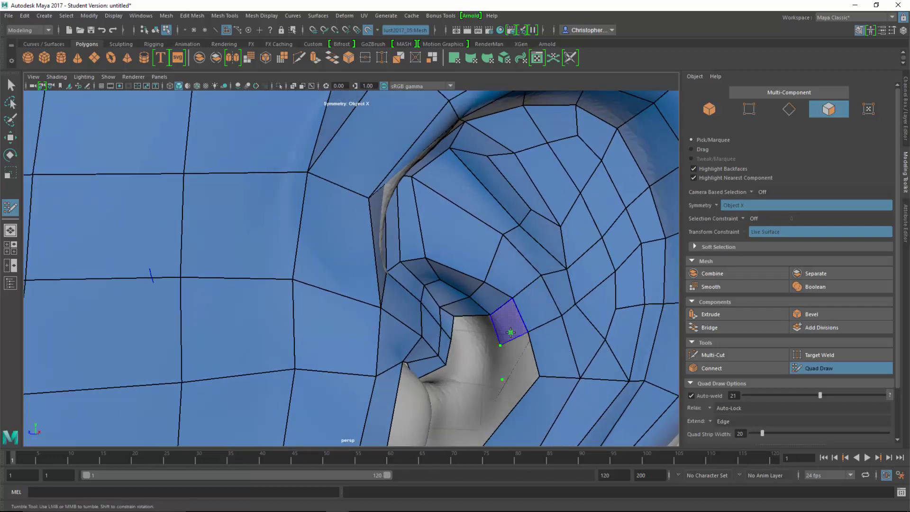
{"action": "left_click", "coordinate": [520, 371], "text": "shift"}
{"action": "left_click", "coordinate": [520, 371], "text": "shift"}
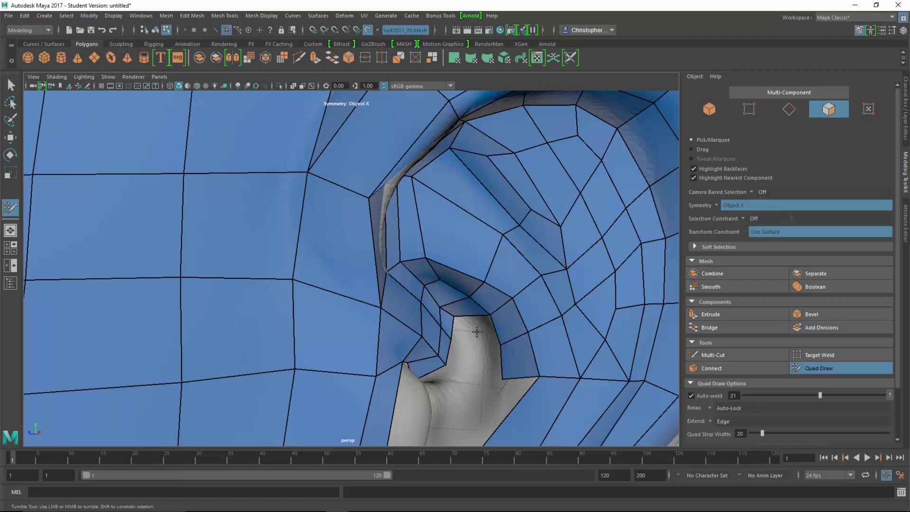
{"action": "left_click", "coordinate": [484, 343], "text": "shift"}
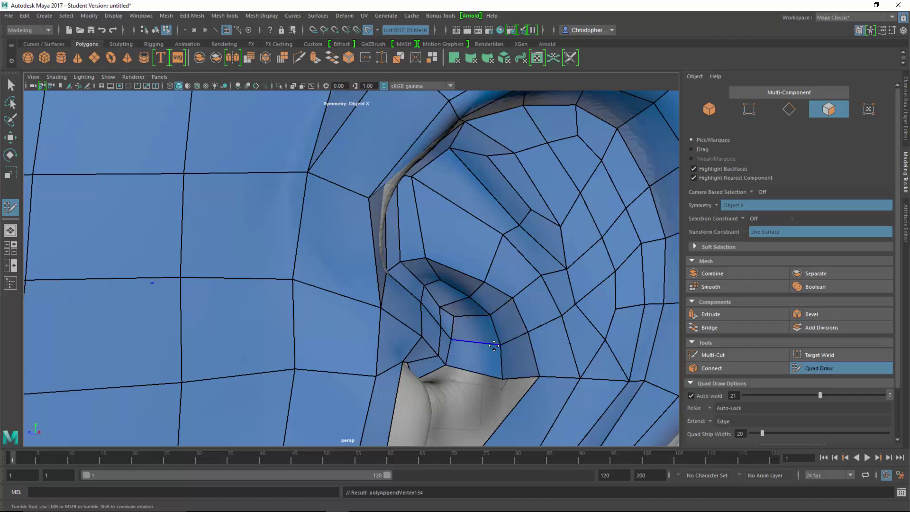
Place points inside the lower ear canal and fill three quads connecting its back wall to the lower ear bowl.
{"action": "mouse_move", "coordinate": [500, 345]}
{"action": "left_mouse_down", "text": "shift"}
{"action": "mouse_move", "coordinate": [498, 331]}
{"action": "mouse_move", "coordinate": [497, 362]}
{"action": "mouse_move", "coordinate": [498, 349]}
{"action": "mouse_move", "coordinate": [463, 365]}
{"action": "mouse_move", "coordinate": [504, 368]}
{"action": "mouse_move", "coordinate": [448, 369]}
{"action": "mouse_move", "coordinate": [496, 374]}
{"action": "mouse_move", "coordinate": [499, 348]}
{"action": "mouse_move", "coordinate": [515, 356]}
{"action": "mouse_move", "coordinate": [510, 386]}
{"action": "mouse_move", "coordinate": [573, 236]}
{"action": "mouse_move", "coordinate": [532, 253]}
{"action": "left_mouse_up", "text": "shift"}
{"action": "right_click_drag", "start_coordinate": [532, 254], "coordinate": [522, 298], "text": "alt"}
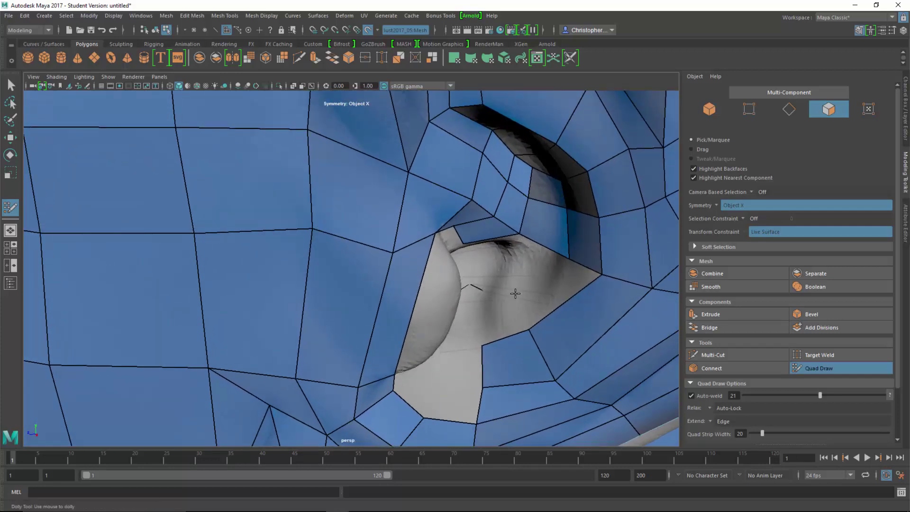
{"action": "left_click", "coordinate": [503, 272]}
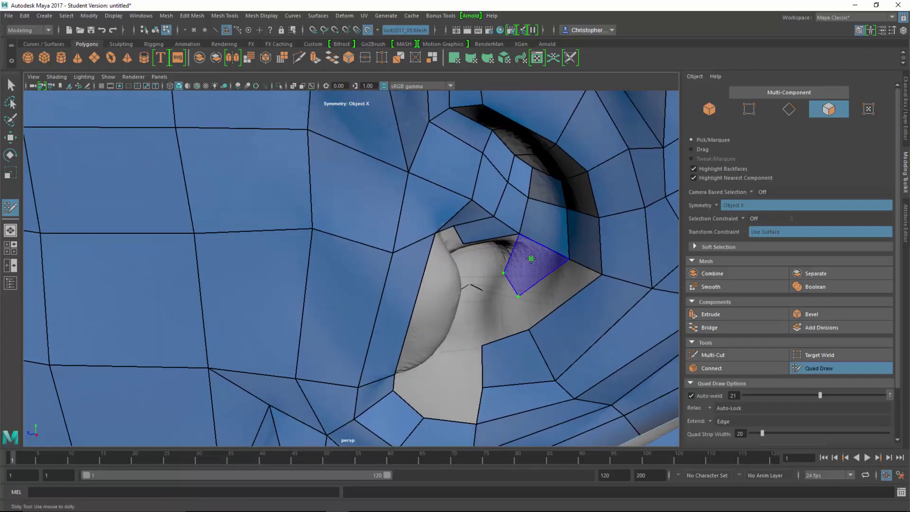
{"action": "left_click", "coordinate": [531, 258], "text": "shift"}
{"action": "left_click", "coordinate": [554, 291], "text": "shift"}
{"action": "left_click", "coordinate": [483, 318]}
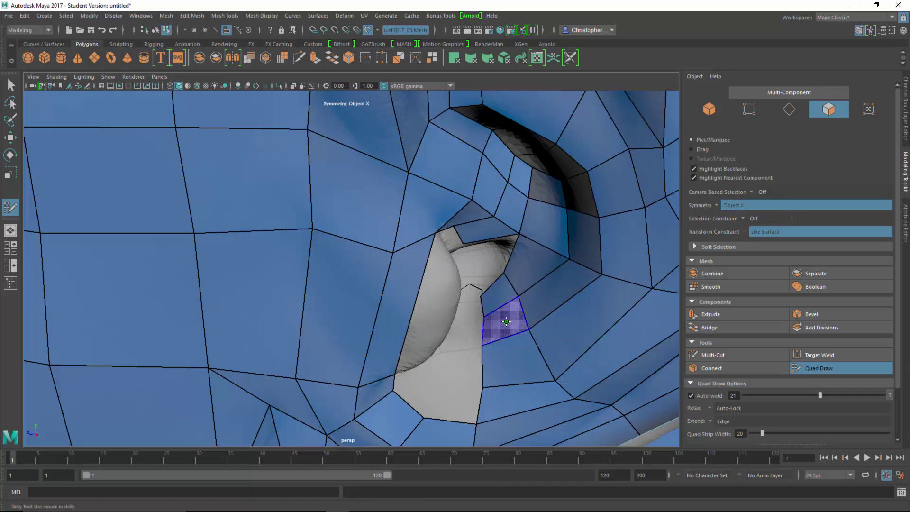
{"action": "left_click", "coordinate": [507, 318], "text": "shift"}
Lower the upper corner vertex beside the tragus and fill quads under the strip and down along the tragus.
{"action": "left_click_drag", "start_coordinate": [507, 336], "coordinate": [436, 277], "text": "alt"}
{"action": "scroll", "coordinate": [457, 293], "scroll_direction": "up", "scroll_amount": 2}
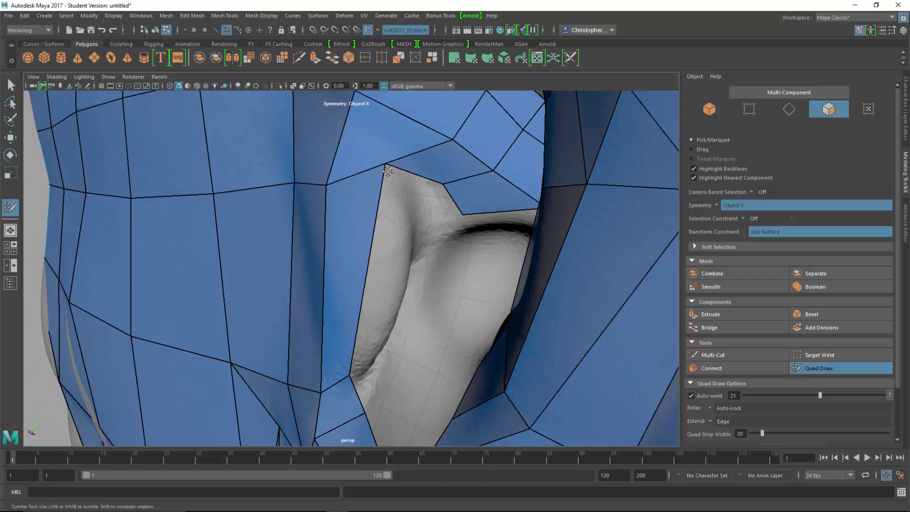
{"action": "left_click_drag", "start_coordinate": [388, 173], "coordinate": [392, 182]}
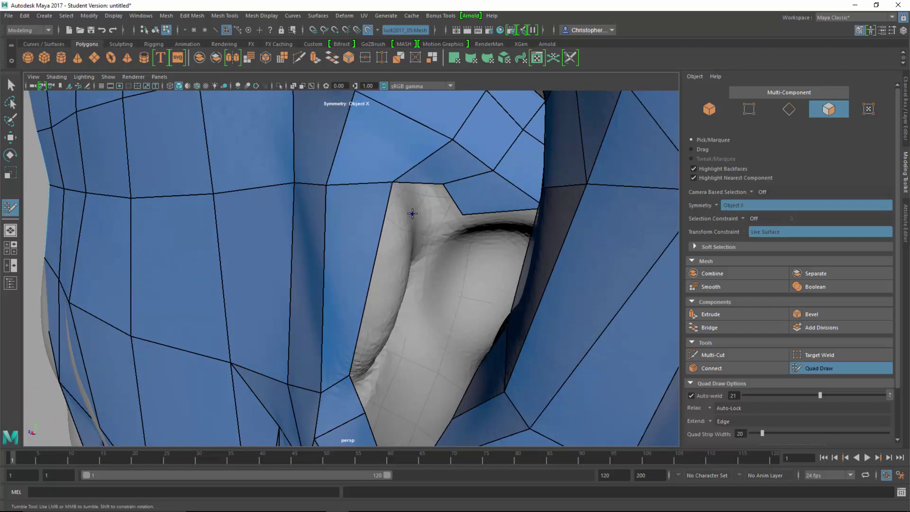
{"action": "left_click", "coordinate": [432, 200], "text": "shift"}
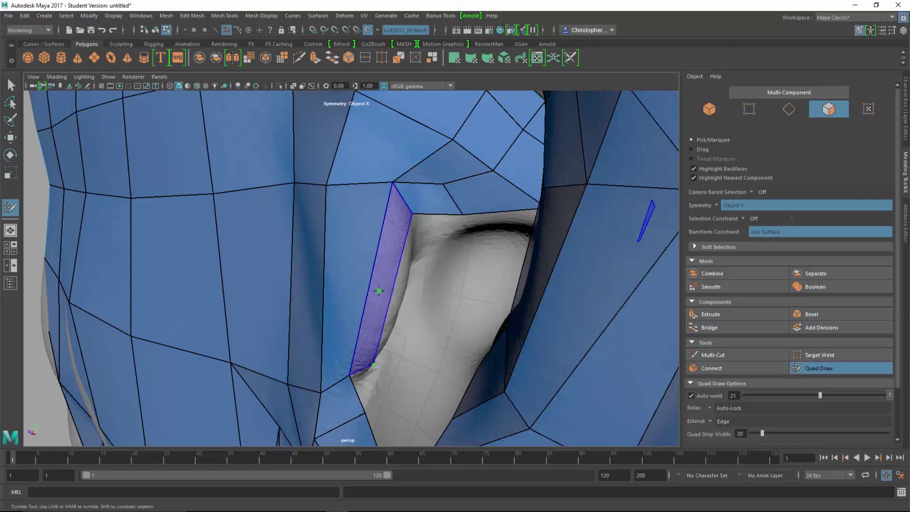
{"action": "left_click", "coordinate": [394, 291], "text": "shift"}
Adjust the vertices at the top of the tragus to even out the small quads where the strips meet.
{"action": "right_click_drag", "start_coordinate": [387, 281], "coordinate": [345, 282], "text": "alt"}
{"action": "mouse_move", "coordinate": [345, 282]}
{"action": "left_mouse_down", "text": "alt"}
{"action": "mouse_move", "coordinate": [365, 280]}
{"action": "mouse_move", "coordinate": [347, 275]}
{"action": "left_mouse_up", "text": "alt"}
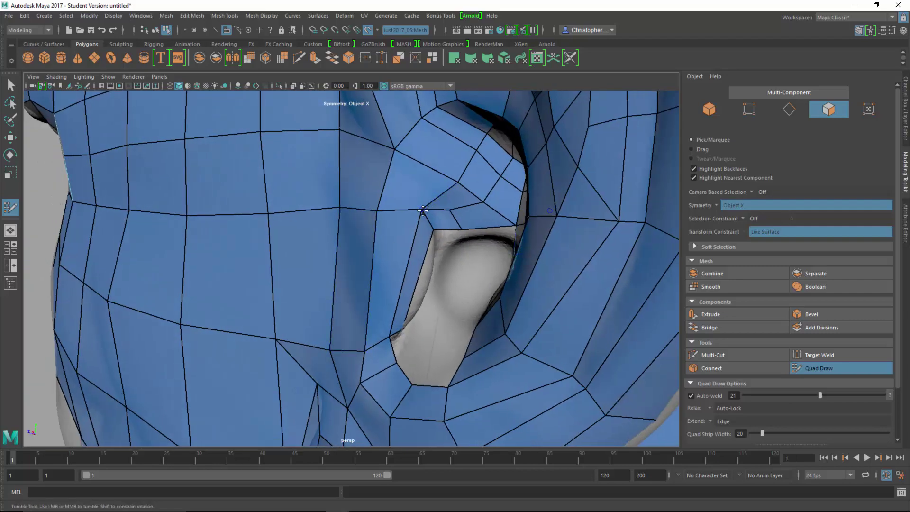
{"action": "mouse_move", "coordinate": [423, 211]}
{"action": "left_mouse_down"}
{"action": "mouse_move", "coordinate": [450, 236]}
{"action": "mouse_move", "coordinate": [447, 226]}
{"action": "left_mouse_up"}
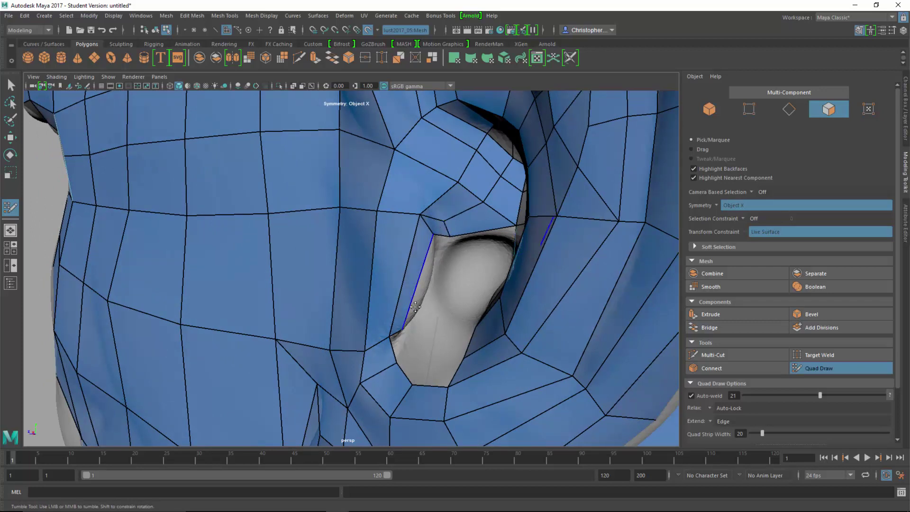
Raise the corner vertex at the tragus's lower end and the neighbouring cheek vertex, and place a point inside the lower ear canal.
{"action": "mouse_move", "coordinate": [390, 336]}
{"action": "left_mouse_down"}
{"action": "mouse_move", "coordinate": [371, 336]}
{"action": "mouse_move", "coordinate": [409, 320]}
{"action": "mouse_move", "coordinate": [392, 316]}
{"action": "left_mouse_up"}
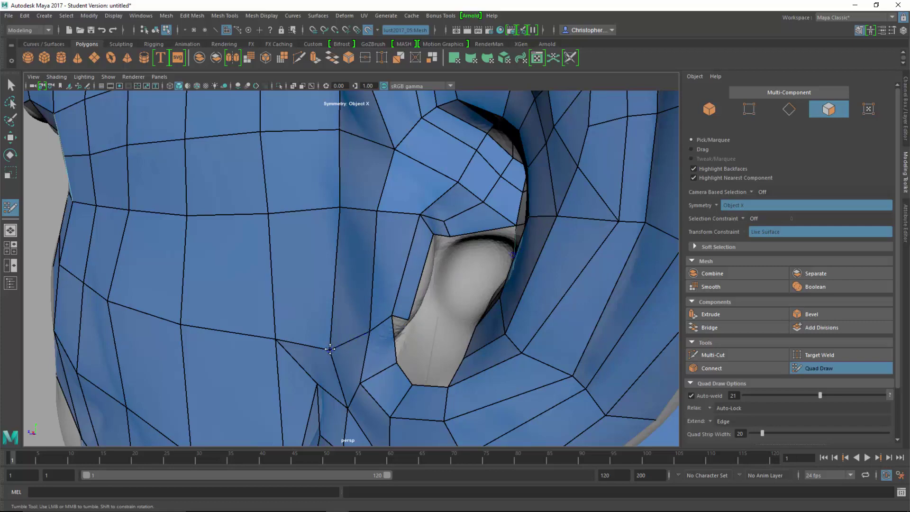
{"action": "left_click_drag", "start_coordinate": [330, 350], "coordinate": [330, 335]}
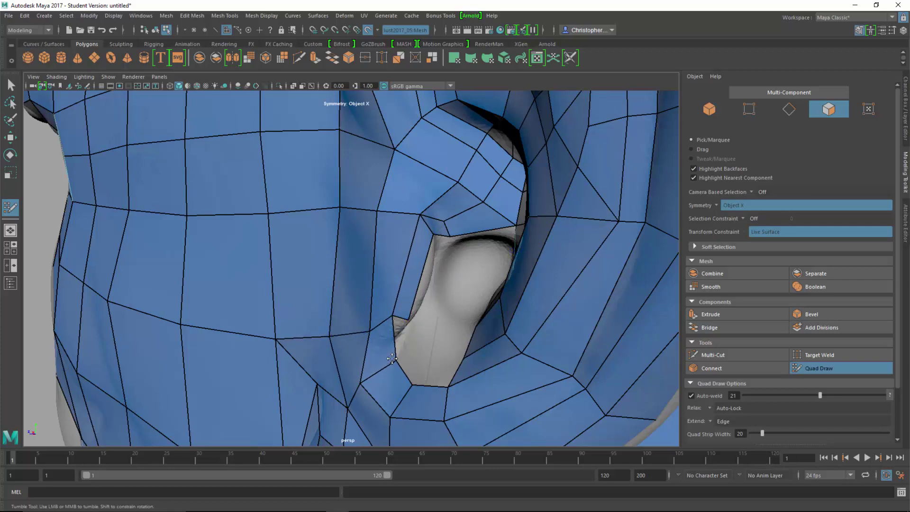
{"action": "left_click_drag", "start_coordinate": [400, 354], "coordinate": [362, 351], "text": "alt"}
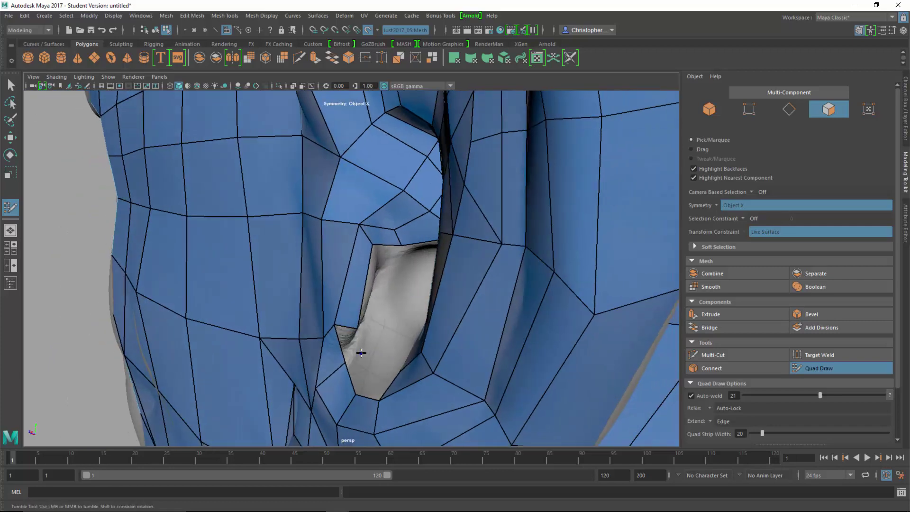
{"action": "left_click", "coordinate": [361, 353]}
{"action": "left_click", "coordinate": [355, 347], "text": "shift"}
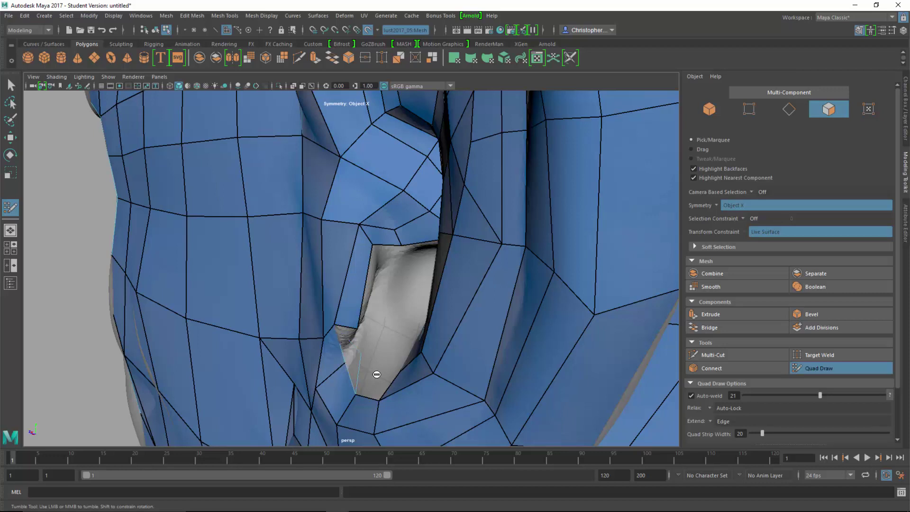
{"action": "left_click", "coordinate": [354, 346], "text": "shift"}
{"action": "key", "text": "ctrl+z"}
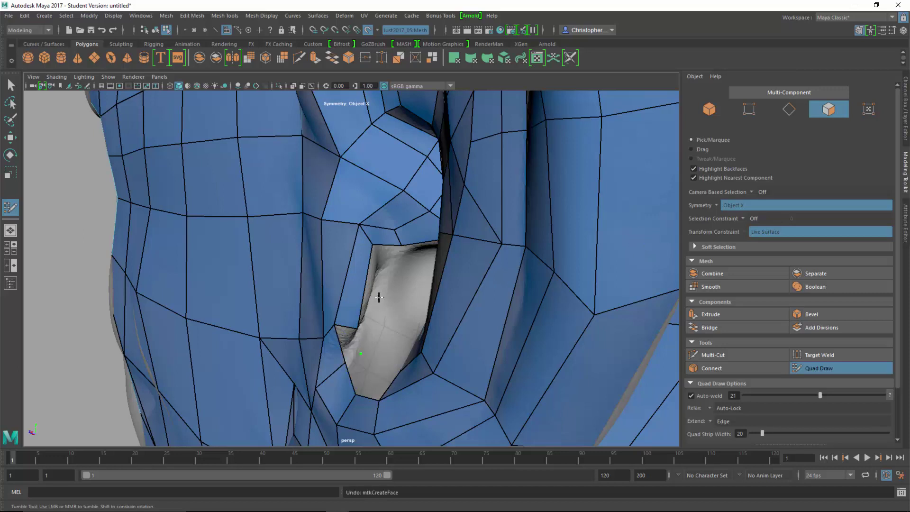
Place two points at the upper front corner of the ear canal and fill the quad joining them to the edge above.
{"action": "left_click", "coordinate": [381, 272]}
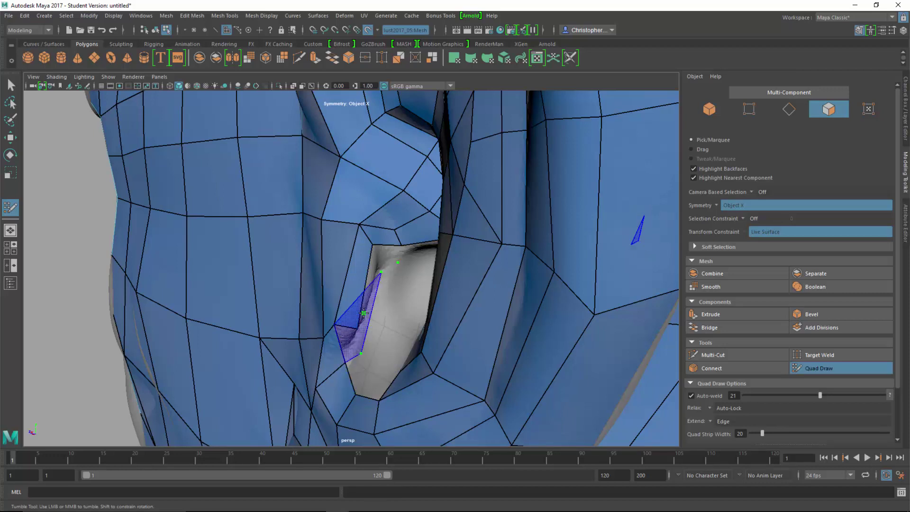
{"action": "left_click", "coordinate": [398, 262]}
{"action": "left_click", "coordinate": [390, 261], "text": "shift"}
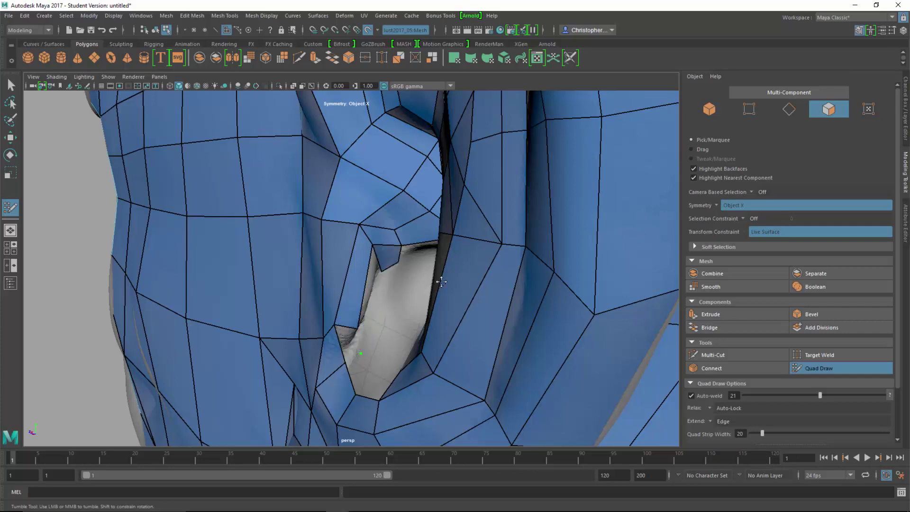
Fill the quad across the top of the ear canal and extend its lower edge down to the small front quad's corner.
{"action": "mouse_move", "coordinate": [435, 280]}
{"action": "left_mouse_down", "text": "alt"}
{"action": "mouse_move", "coordinate": [458, 281]}
{"action": "mouse_move", "coordinate": [451, 291]}
{"action": "mouse_move", "coordinate": [471, 280]}
{"action": "mouse_move", "coordinate": [526, 297]}
{"action": "mouse_move", "coordinate": [468, 311]}
{"action": "left_mouse_up", "text": "alt"}
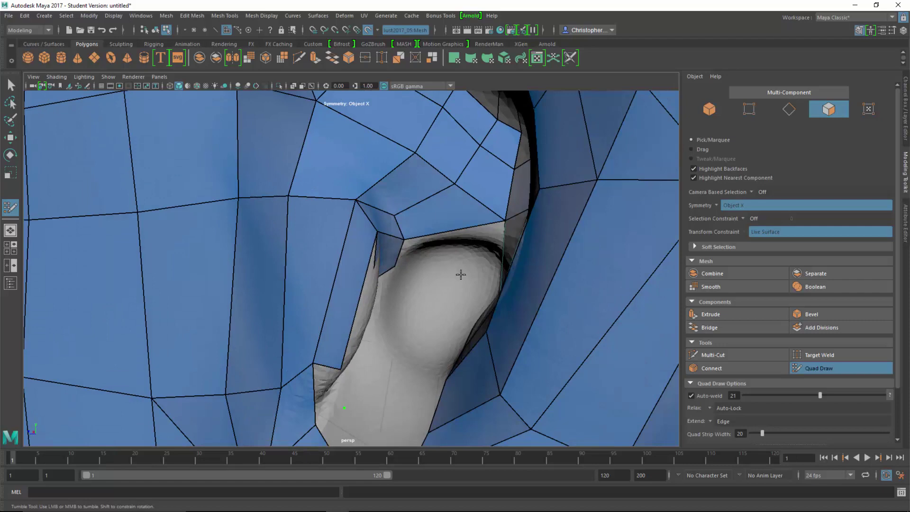
{"action": "mouse_move", "coordinate": [461, 275]}
{"action": "left_mouse_down", "text": "alt"}
{"action": "mouse_move", "coordinate": [449, 272]}
{"action": "mouse_move", "coordinate": [465, 262]}
{"action": "left_mouse_up", "text": "alt"}
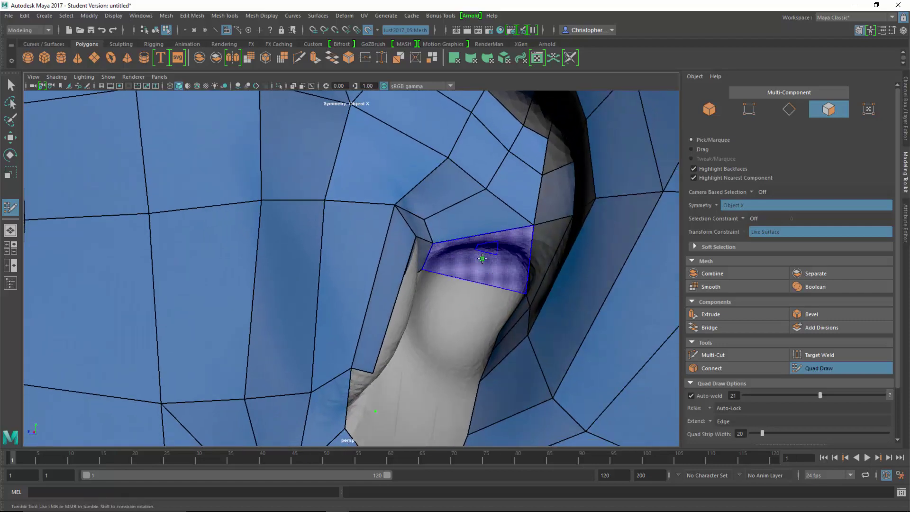
{"action": "left_click", "coordinate": [482, 258], "text": "shift"}
{"action": "mouse_move", "coordinate": [449, 306]}
{"action": "left_mouse_down", "text": "alt"}
{"action": "mouse_move", "coordinate": [362, 268]}
{"action": "mouse_move", "coordinate": [377, 278]}
{"action": "mouse_move", "coordinate": [357, 284]}
{"action": "mouse_move", "coordinate": [363, 299]}
{"action": "mouse_move", "coordinate": [432, 305]}
{"action": "left_mouse_up", "text": "alt"}
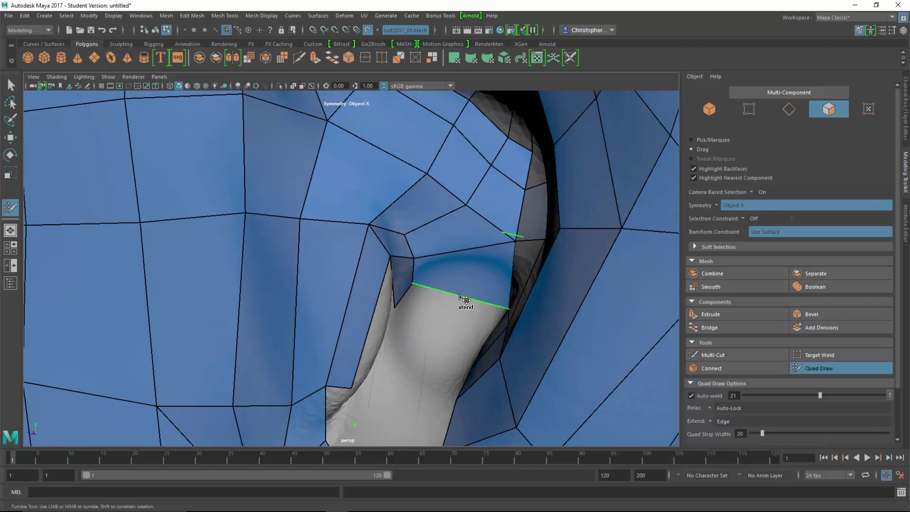
{"action": "left_click_drag", "start_coordinate": [460, 298], "coordinate": [434, 322], "text": "ctrl"}
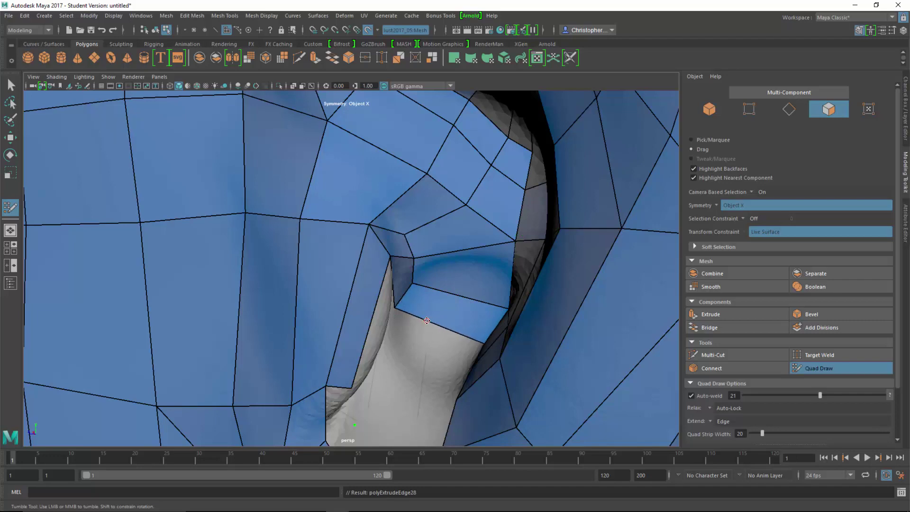
Fill the quads along the inner side of the tragus and the small gap at its lower end.
{"action": "mouse_move", "coordinate": [429, 324]}
{"action": "left_mouse_down", "text": "alt"}
{"action": "mouse_move", "coordinate": [507, 323]}
{"action": "mouse_move", "coordinate": [570, 349]}
{"action": "mouse_move", "coordinate": [525, 335]}
{"action": "mouse_move", "coordinate": [386, 369]}
{"action": "mouse_move", "coordinate": [394, 323]}
{"action": "mouse_move", "coordinate": [351, 224]}
{"action": "mouse_move", "coordinate": [366, 232]}
{"action": "left_mouse_up", "text": "alt"}
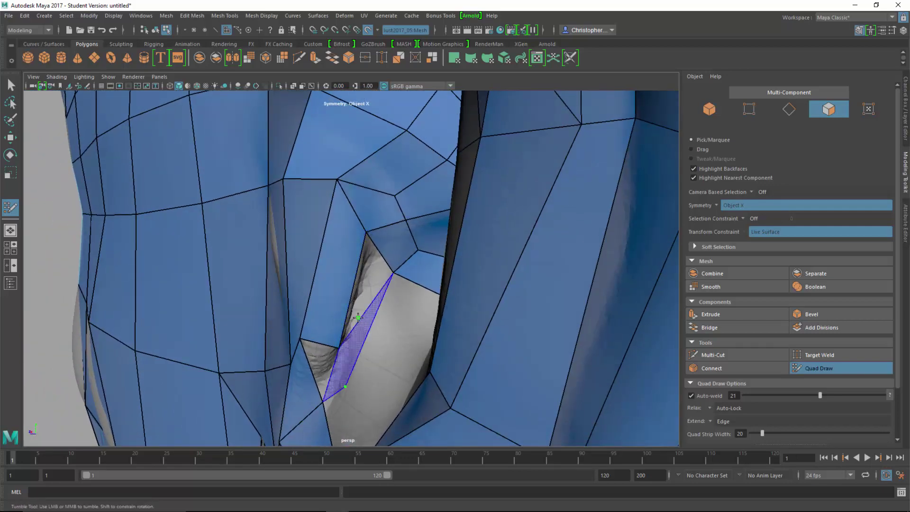
{"action": "left_click", "coordinate": [347, 396], "text": "shift"}
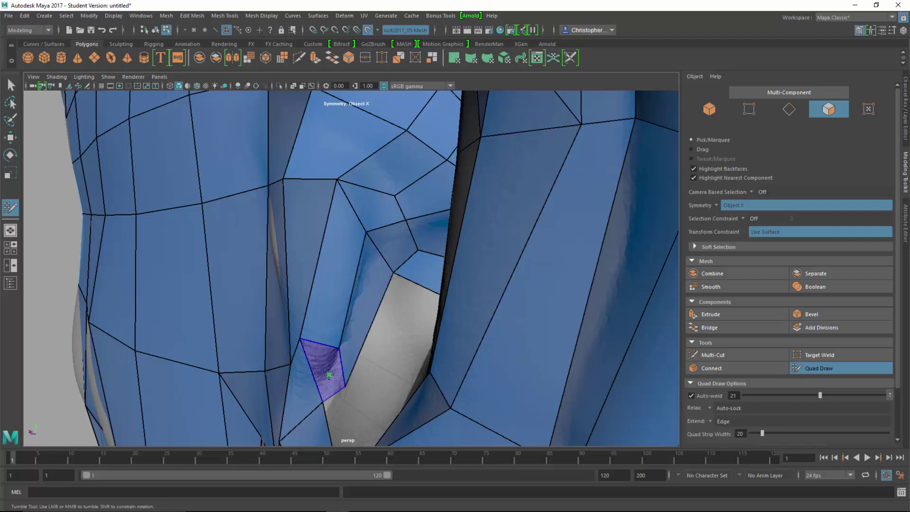
{"action": "left_click", "coordinate": [328, 375], "text": "shift"}
Fill the remaining quads down the ear canal floor to close the hole at the lower ear bowl.
{"action": "mouse_move", "coordinate": [381, 343]}
{"action": "left_mouse_down", "text": "alt"}
{"action": "mouse_move", "coordinate": [398, 352]}
{"action": "mouse_move", "coordinate": [459, 336]}
{"action": "mouse_move", "coordinate": [444, 376]}
{"action": "mouse_move", "coordinate": [233, 292]}
{"action": "left_mouse_up", "text": "alt"}
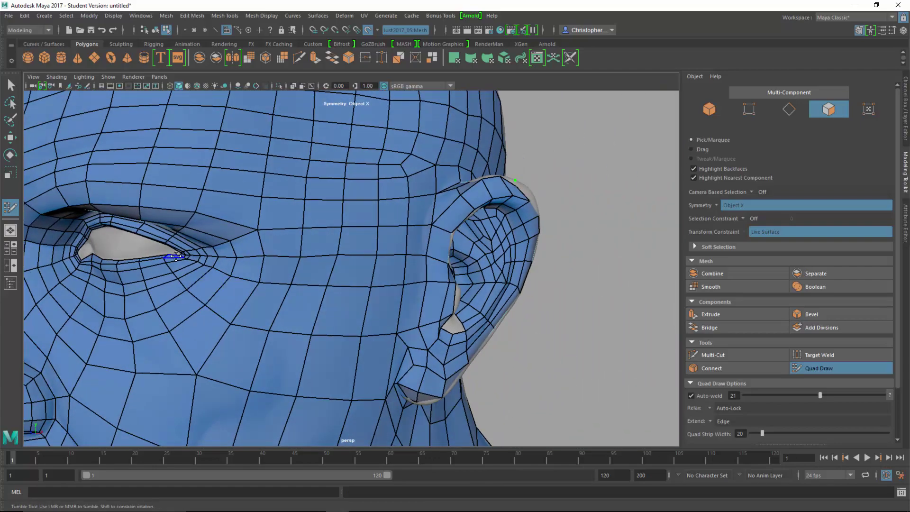
{"action": "left_click_drag", "start_coordinate": [436, 315], "coordinate": [456, 312], "text": "alt"}
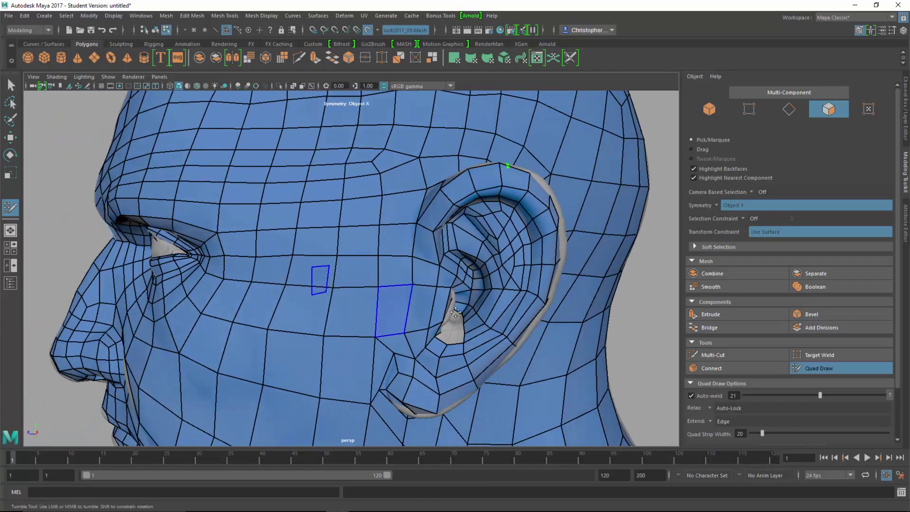
{"action": "left_click_drag", "start_coordinate": [273, 322], "coordinate": [410, 298], "text": "alt"}
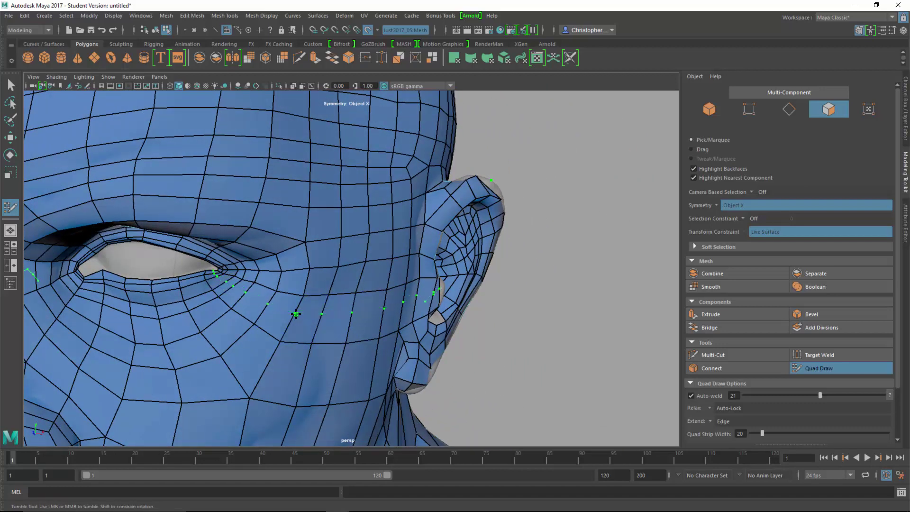
{"action": "left_click_drag", "start_coordinate": [384, 315], "coordinate": [260, 305], "text": "alt"}
{"action": "right_click_drag", "start_coordinate": [260, 306], "coordinate": [417, 360], "text": "alt"}
{"action": "middle_click_drag", "start_coordinate": [417, 360], "coordinate": [341, 287], "text": "alt"}
{"action": "left_click_drag", "start_coordinate": [341, 288], "coordinate": [443, 310], "text": "alt"}
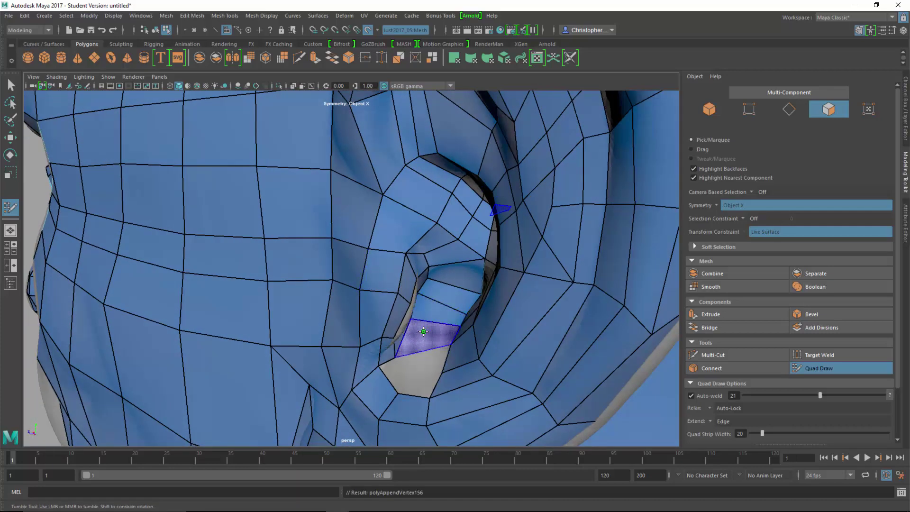
{"action": "left_click_drag", "start_coordinate": [434, 361], "coordinate": [470, 309], "text": "alt"}
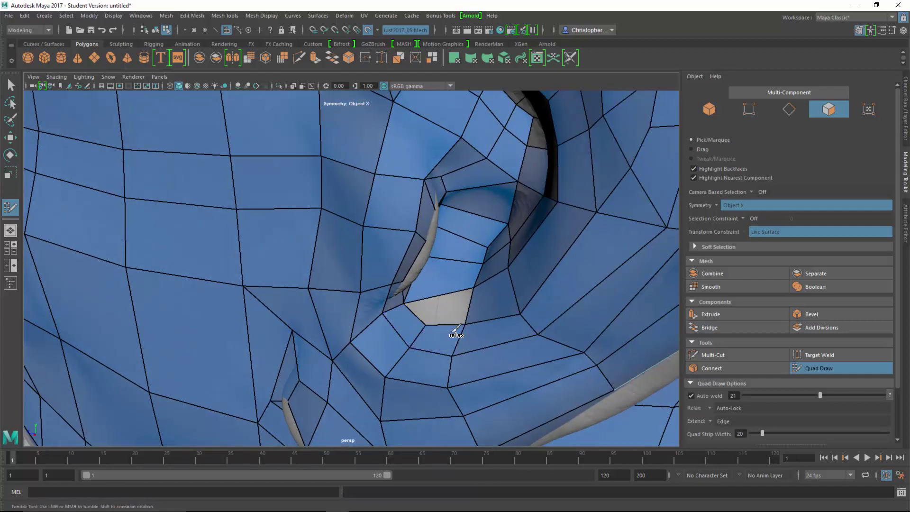
{"action": "left_click", "coordinate": [449, 312], "text": "shift"}
Draw a strip of quads below the shoulder's open border and fill the wedge-shaped gap beside it.
{"action": "left_click_drag", "start_coordinate": [433, 323], "coordinate": [559, 274], "text": "alt"}
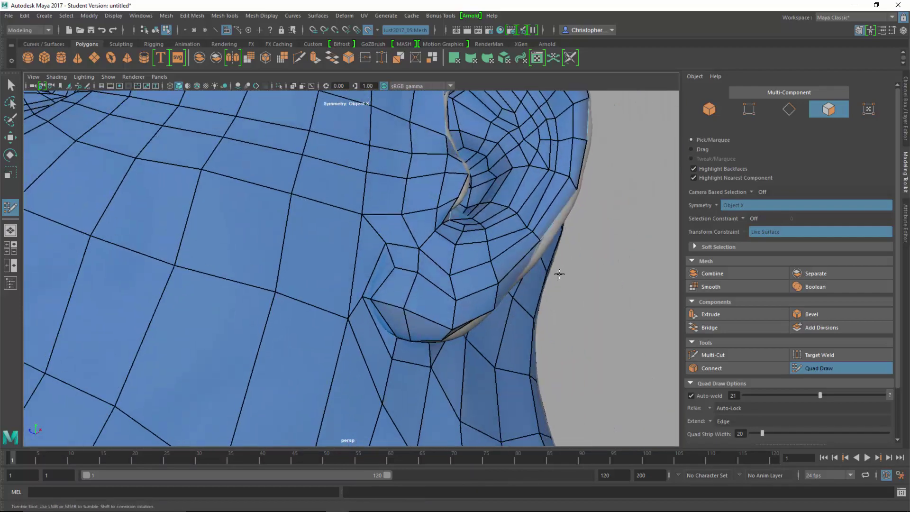
{"action": "right_click_drag", "start_coordinate": [558, 275], "coordinate": [293, 299], "text": "alt"}
{"action": "left_click_drag", "start_coordinate": [309, 344], "coordinate": [349, 309], "text": "alt"}
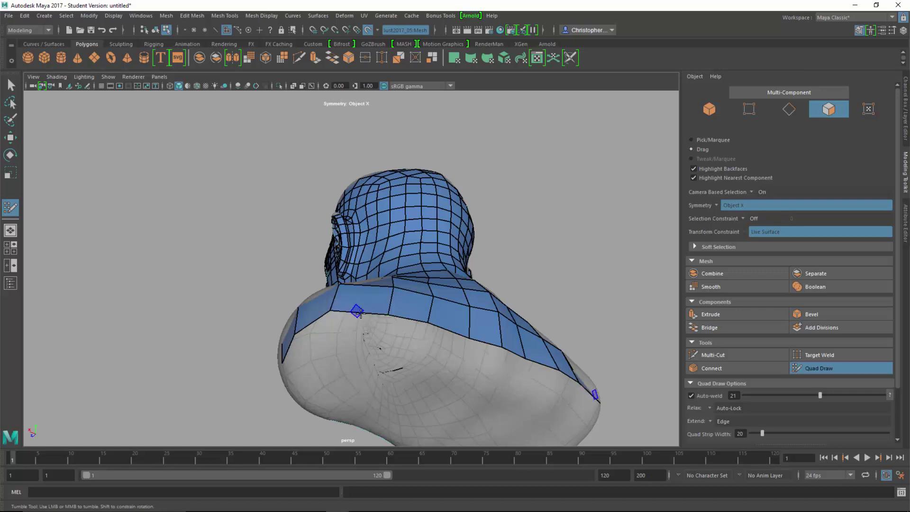
{"action": "mouse_move", "coordinate": [353, 314]}
{"action": "left_mouse_down"}
{"action": "mouse_move", "coordinate": [310, 340]}
{"action": "mouse_move", "coordinate": [312, 378]}
{"action": "mouse_move", "coordinate": [304, 382]}
{"action": "left_mouse_up"}
{"action": "left_click_drag", "start_coordinate": [334, 352], "coordinate": [420, 351], "text": "alt"}
{"action": "key", "text": "Caps_Lock"}
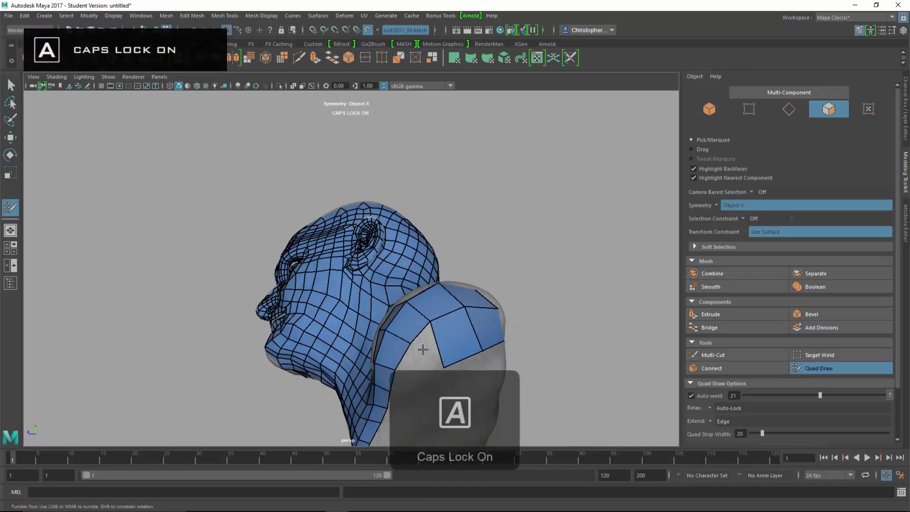
{"action": "key", "text": "Caps_Lock"}
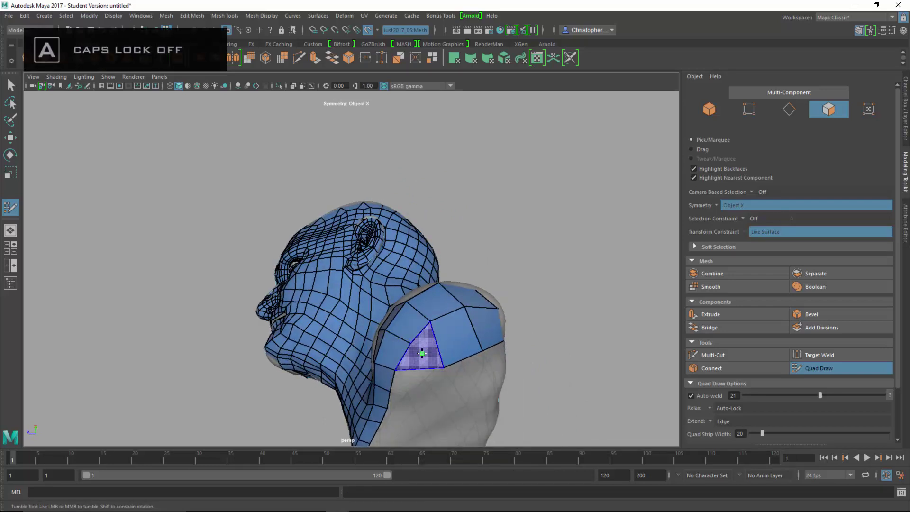
{"action": "left_click", "coordinate": [423, 350], "text": "shift"}
Draw a strip of quads across the lower back of the bust from shoulder to shoulder.
{"action": "left_click_drag", "start_coordinate": [476, 372], "coordinate": [395, 361], "text": "alt"}
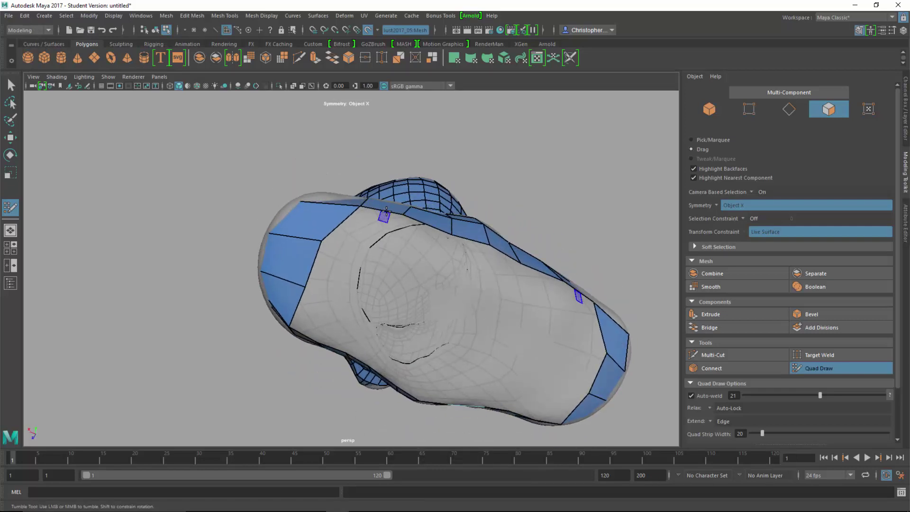
{"action": "mouse_move", "coordinate": [394, 214]}
{"action": "left_mouse_down"}
{"action": "mouse_move", "coordinate": [371, 244]}
{"action": "mouse_move", "coordinate": [352, 250]}
{"action": "mouse_move", "coordinate": [358, 265]}
{"action": "mouse_move", "coordinate": [335, 290]}
{"action": "mouse_move", "coordinate": [408, 254]}
{"action": "mouse_move", "coordinate": [488, 300]}
{"action": "mouse_move", "coordinate": [443, 211]}
{"action": "mouse_move", "coordinate": [366, 259]}
{"action": "left_mouse_up"}
{"action": "right_click_drag", "start_coordinate": [365, 260], "coordinate": [478, 297], "text": "alt"}
{"action": "left_click_drag", "start_coordinate": [478, 296], "coordinate": [478, 283], "text": "alt"}
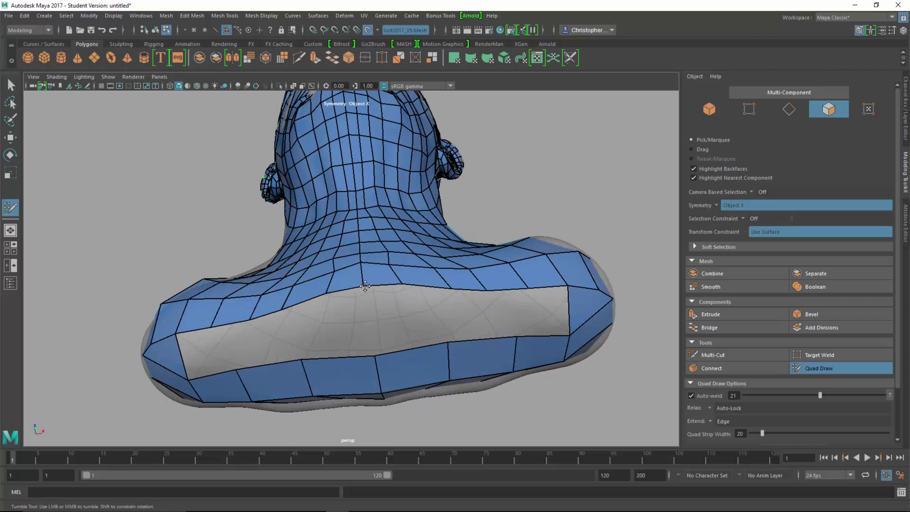
Adjust the upper back border vertices and fill quads down to the lower strip, working inward from both shoulders.
{"action": "left_click_drag", "start_coordinate": [401, 283], "coordinate": [399, 286]}
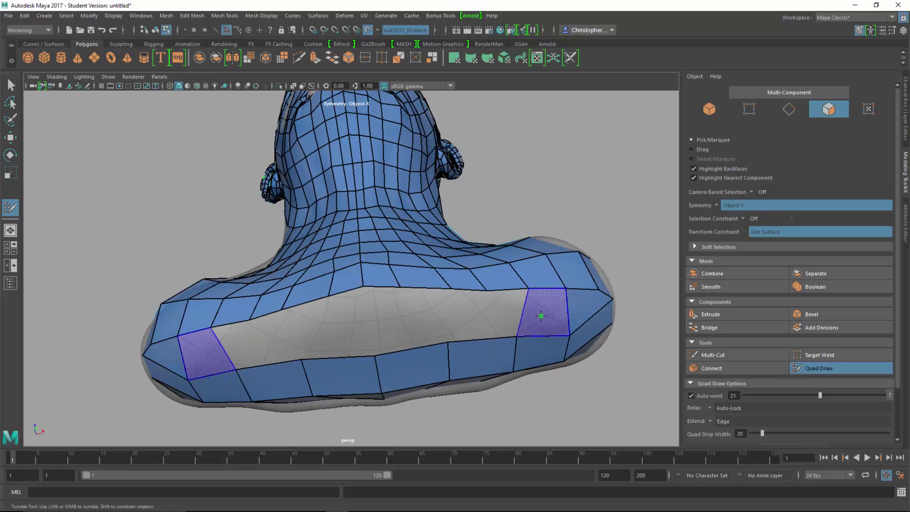
{"action": "left_click", "coordinate": [541, 316], "text": "shift"}
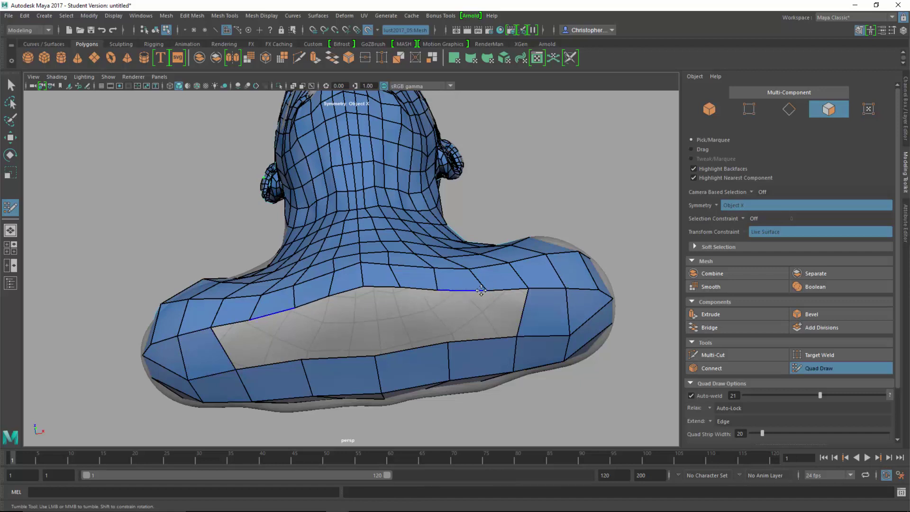
{"action": "left_click_drag", "start_coordinate": [484, 290], "coordinate": [472, 294]}
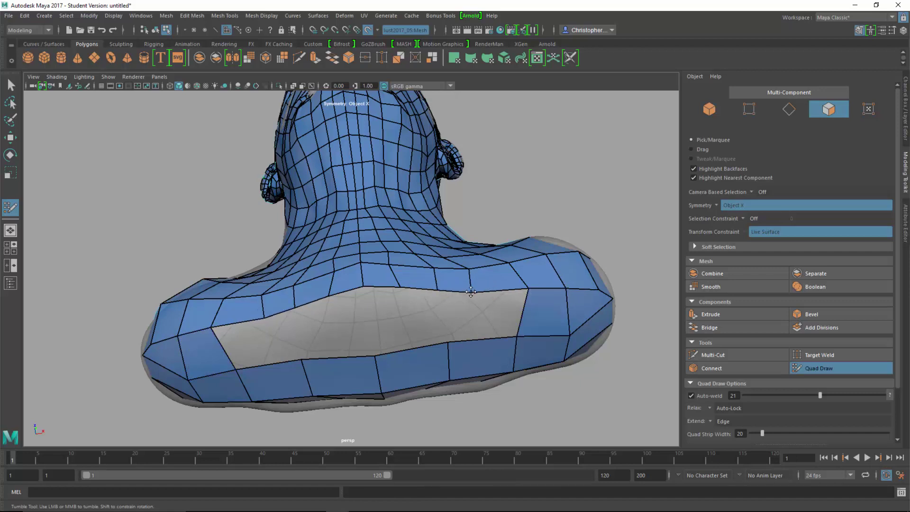
{"action": "left_click", "coordinate": [502, 310], "text": "shift"}
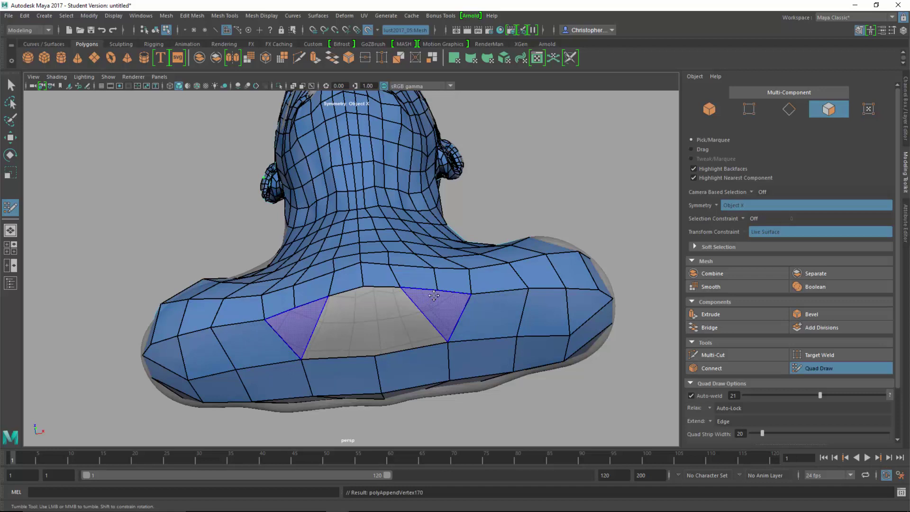
{"action": "left_click", "coordinate": [434, 295], "text": "shift"}
Even out the vertices around the central hole in the back and fill it with quads on both sides of the centreline.
{"action": "left_click_drag", "start_coordinate": [402, 287], "coordinate": [407, 293]}
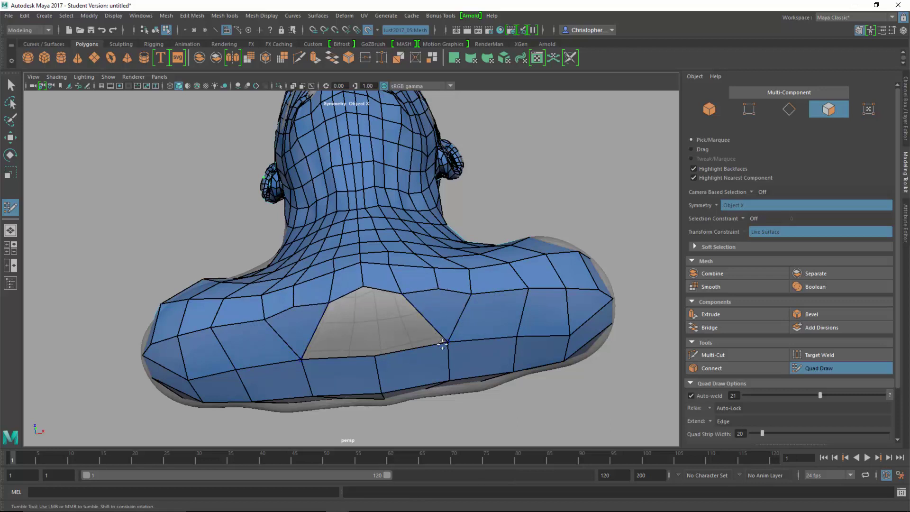
{"action": "left_click_drag", "start_coordinate": [444, 342], "coordinate": [435, 343]}
{"action": "left_click_drag", "start_coordinate": [402, 293], "coordinate": [404, 295]}
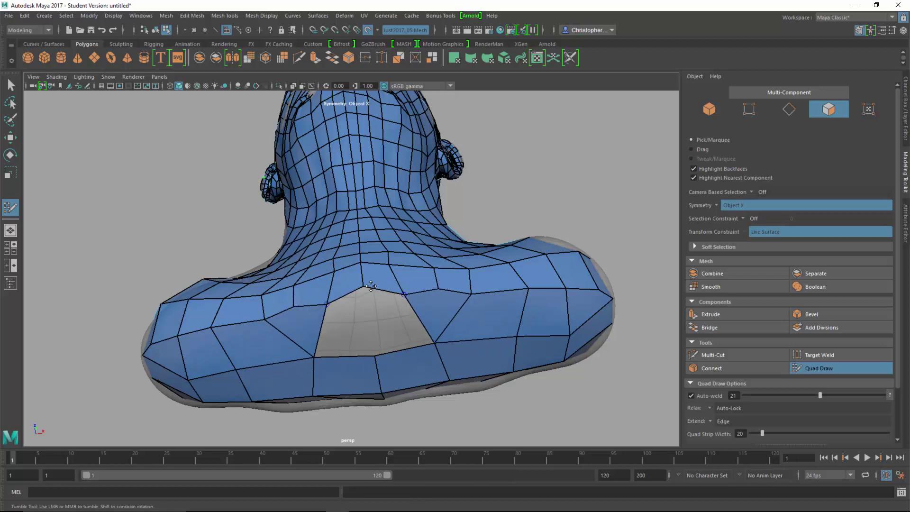
{"action": "left_click", "coordinate": [407, 326], "text": "shift"}
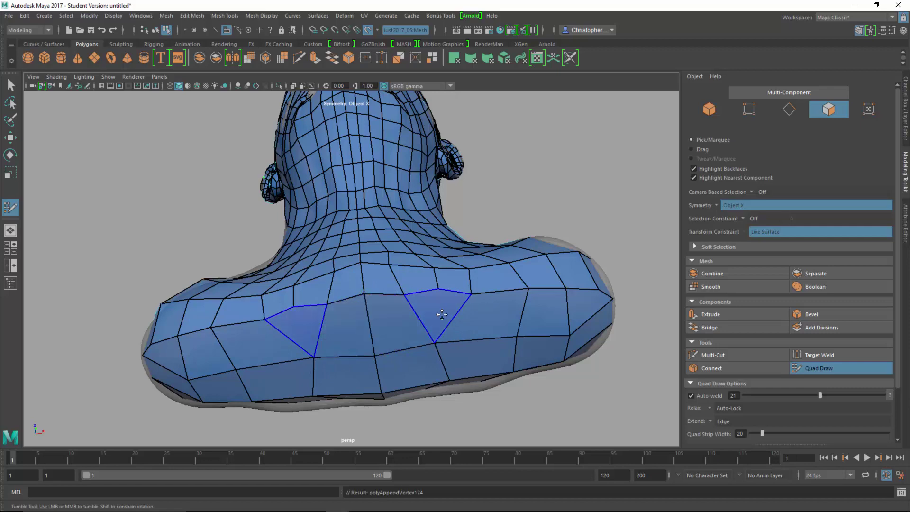
Examine the bust from the side and front, ending with a close-up of the open inner eye corner.
{"action": "mouse_move", "coordinate": [554, 320]}
{"action": "left_mouse_down", "text": "alt"}
{"action": "mouse_move", "coordinate": [440, 317]}
{"action": "mouse_move", "coordinate": [498, 312]}
{"action": "mouse_move", "coordinate": [553, 327]}
{"action": "mouse_move", "coordinate": [459, 311]}
{"action": "left_mouse_up", "text": "alt"}
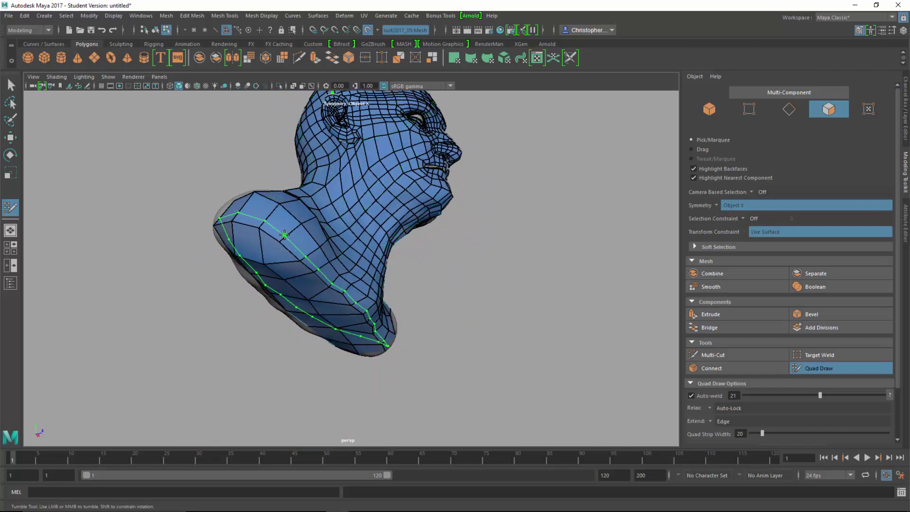
{"action": "left_click_drag", "start_coordinate": [213, 237], "coordinate": [512, 285], "text": "alt"}
{"action": "right_click_drag", "start_coordinate": [512, 285], "coordinate": [530, 309], "text": "alt"}
{"action": "left_click_drag", "start_coordinate": [530, 309], "coordinate": [402, 301], "text": "alt"}
{"action": "right_click_drag", "start_coordinate": [403, 300], "coordinate": [493, 323], "text": "alt"}
{"action": "middle_click_drag", "start_coordinate": [404, 240], "coordinate": [528, 327], "text": "alt"}
{"action": "right_click_drag", "start_coordinate": [528, 326], "coordinate": [528, 273], "text": "alt"}
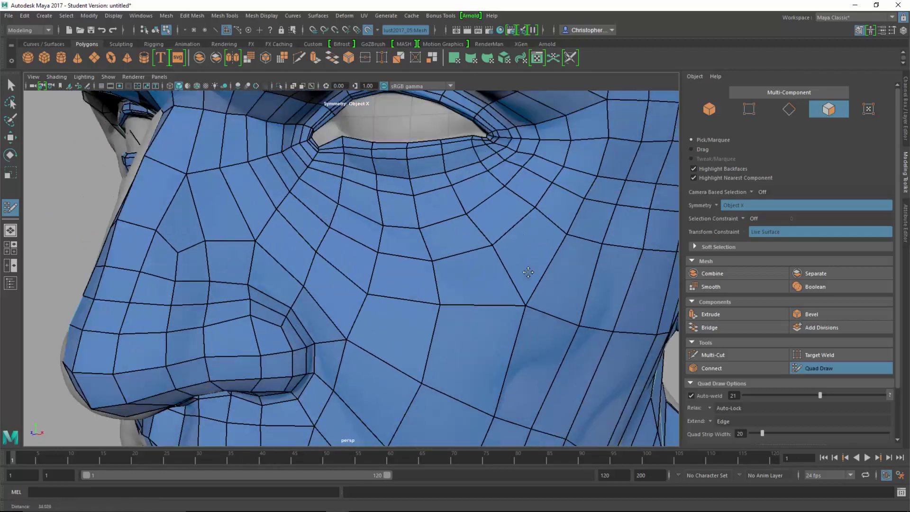
{"action": "left_click_drag", "start_coordinate": [528, 273], "coordinate": [455, 316], "text": "alt"}
{"action": "right_click_drag", "start_coordinate": [455, 315], "coordinate": [266, 237], "text": "alt"}
{"action": "middle_click_drag", "start_coordinate": [199, 208], "coordinate": [331, 299], "text": "alt"}
{"action": "right_click_drag", "start_coordinate": [332, 299], "coordinate": [393, 309], "text": "alt"}
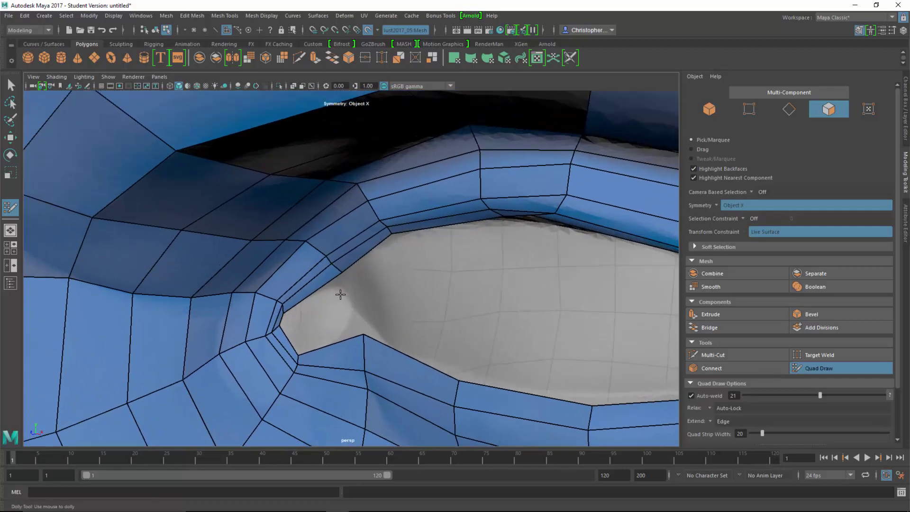
{"action": "left_click", "coordinate": [310, 304], "text": "shift"}
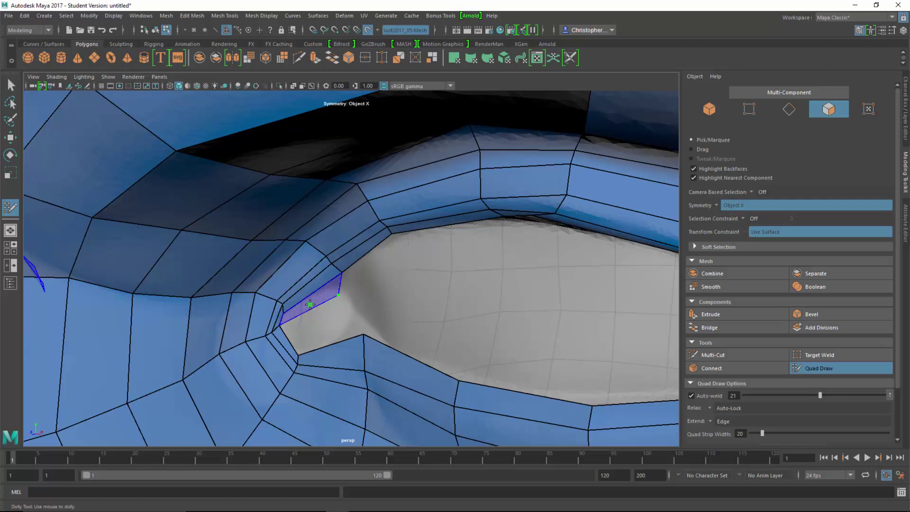
{"action": "left_click", "coordinate": [323, 326], "text": "shift"}
{"action": "left_click", "coordinate": [324, 326], "text": "shift"}
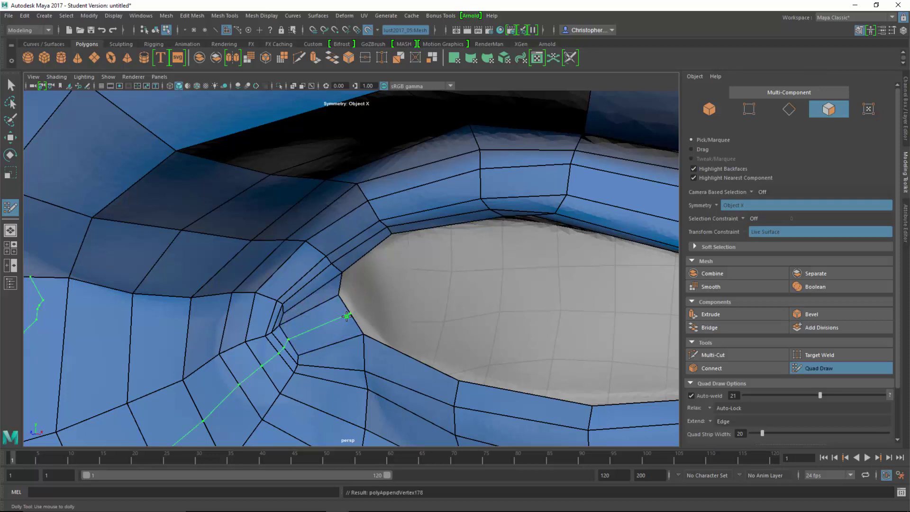
{"action": "key", "text": "ctrl+z"}
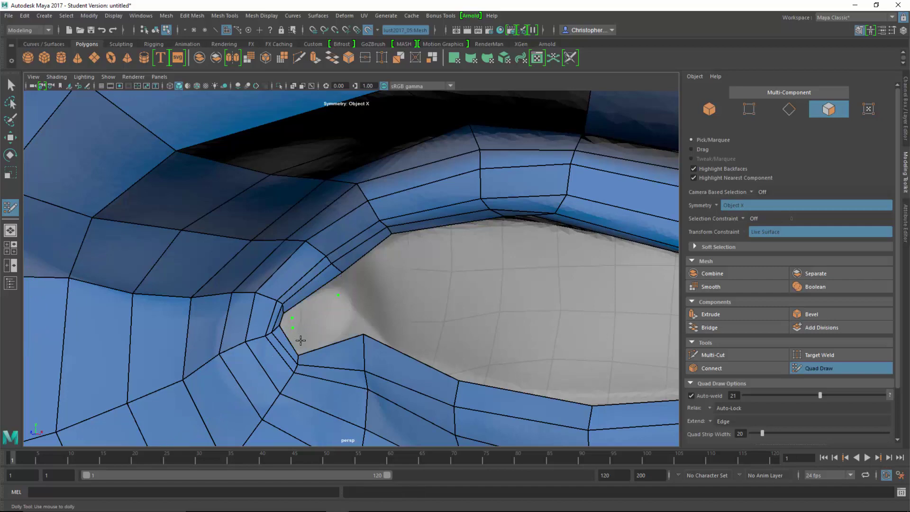
Place new points inside the inner eye corner and fill it with a fan of quads joining the upper and lower lids.
{"action": "right_click_drag", "start_coordinate": [313, 318], "coordinate": [331, 298], "text": "alt"}
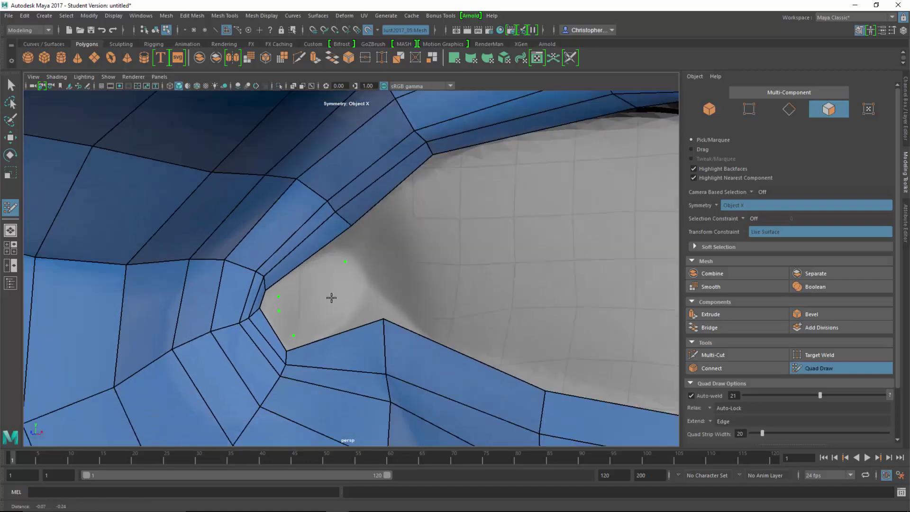
{"action": "middle_click_drag", "start_coordinate": [331, 299], "coordinate": [334, 235], "text": "alt"}
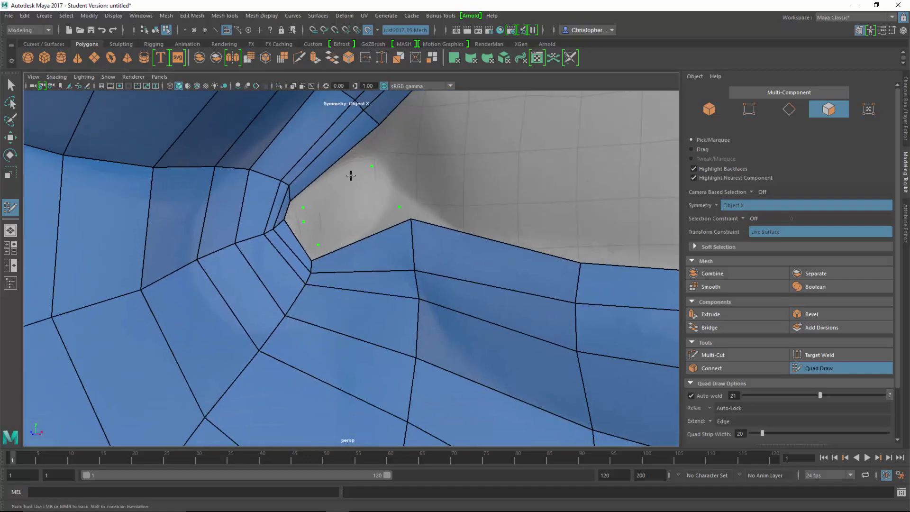
{"action": "key", "text": "shift"}
{"action": "left_click", "coordinate": [305, 207], "text": "shift"}
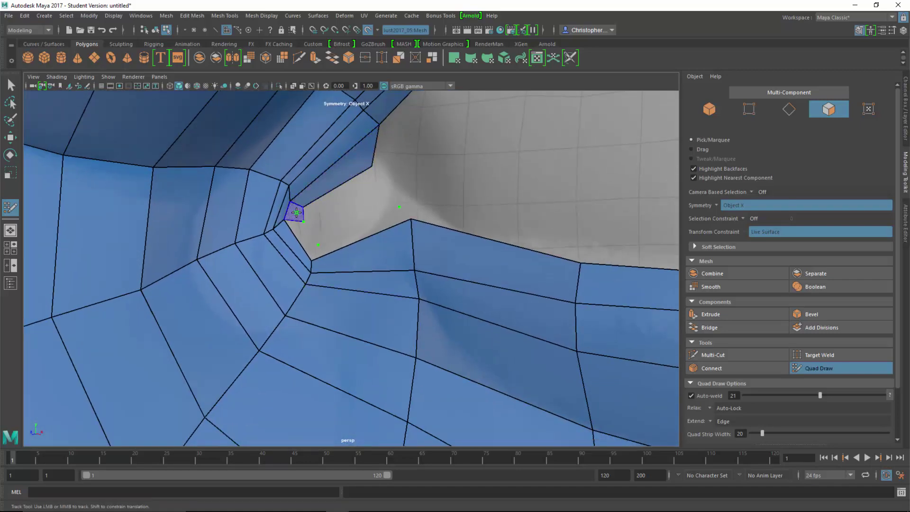
{"action": "left_click", "coordinate": [303, 236], "text": "shift"}
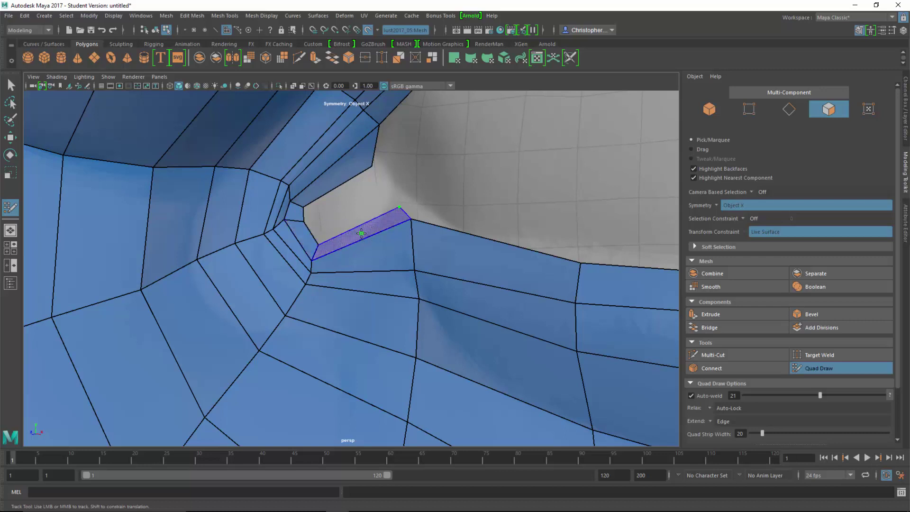
{"action": "left_click", "coordinate": [369, 232], "text": "shift"}
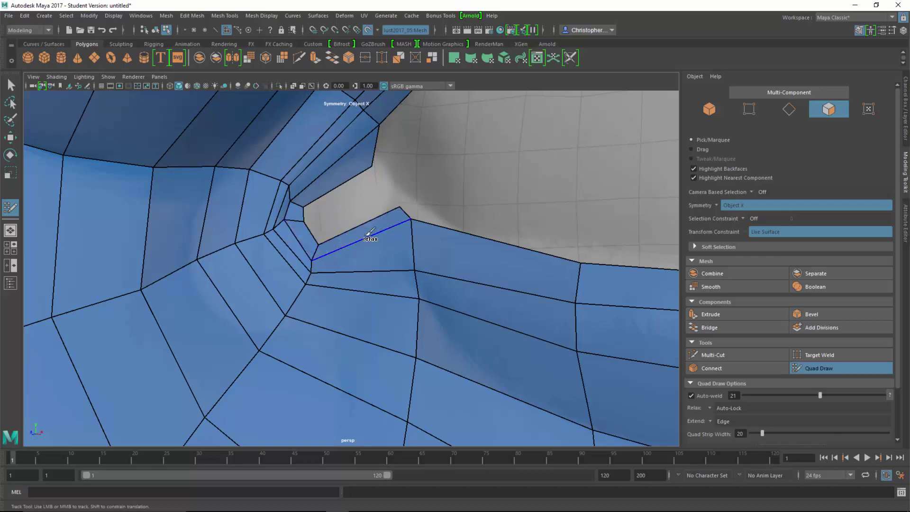
{"action": "left_click", "coordinate": [381, 185]}
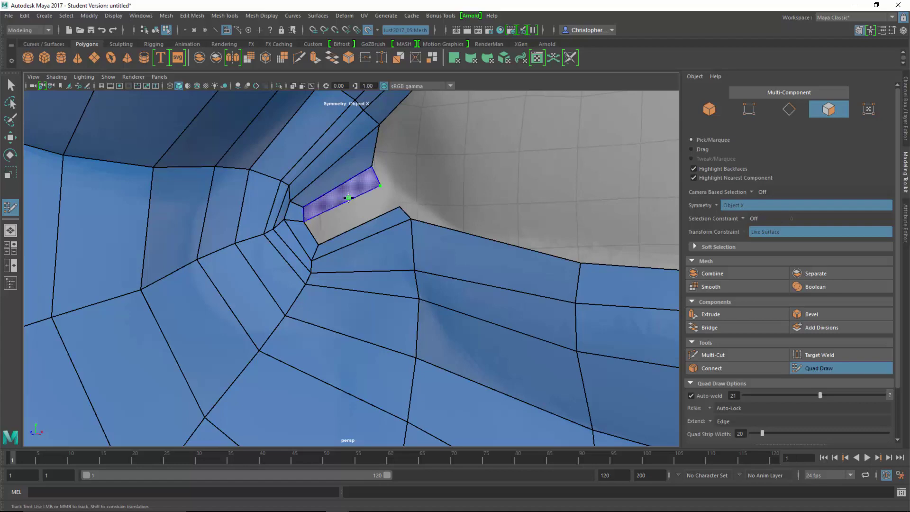
{"action": "left_click", "coordinate": [346, 198], "text": "shift"}
{"action": "left_click", "coordinate": [381, 212], "text": "shift"}
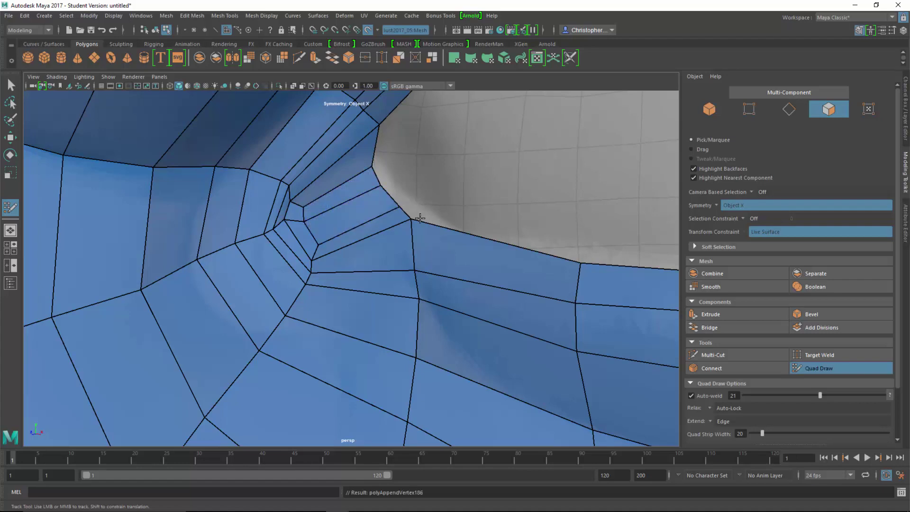
Examine the edge flow from the filled inner eye corner down along the nose and cheek.
{"action": "right_click_drag", "start_coordinate": [419, 216], "coordinate": [223, 216], "text": "alt"}
{"action": "middle_click_drag", "start_coordinate": [355, 351], "coordinate": [355, 212], "text": "alt"}
{"action": "right_click_drag", "start_coordinate": [356, 211], "coordinate": [337, 213], "text": "alt"}
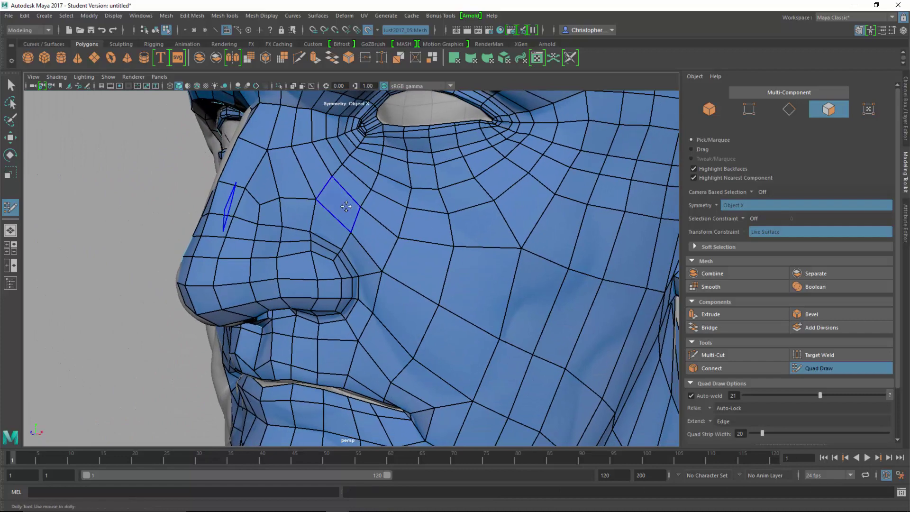
{"action": "middle_click_drag", "start_coordinate": [338, 238], "coordinate": [349, 200], "text": "alt"}
{"action": "left_click_drag", "start_coordinate": [350, 200], "coordinate": [428, 268], "text": "alt"}
{"action": "right_click_drag", "start_coordinate": [428, 268], "coordinate": [467, 269], "text": "alt"}
{"action": "middle_click_drag", "start_coordinate": [321, 211], "coordinate": [331, 194], "text": "alt"}
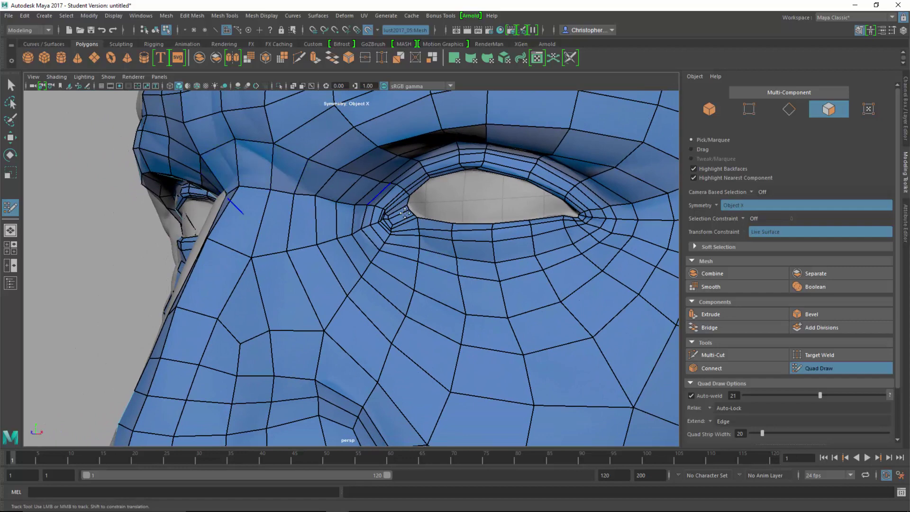
{"action": "mouse_move", "coordinate": [344, 240]}
{"action": "right_mouse_down", "text": "alt"}
{"action": "mouse_move", "coordinate": [443, 244]}
{"action": "mouse_move", "coordinate": [361, 241]}
{"action": "right_mouse_up", "text": "alt"}
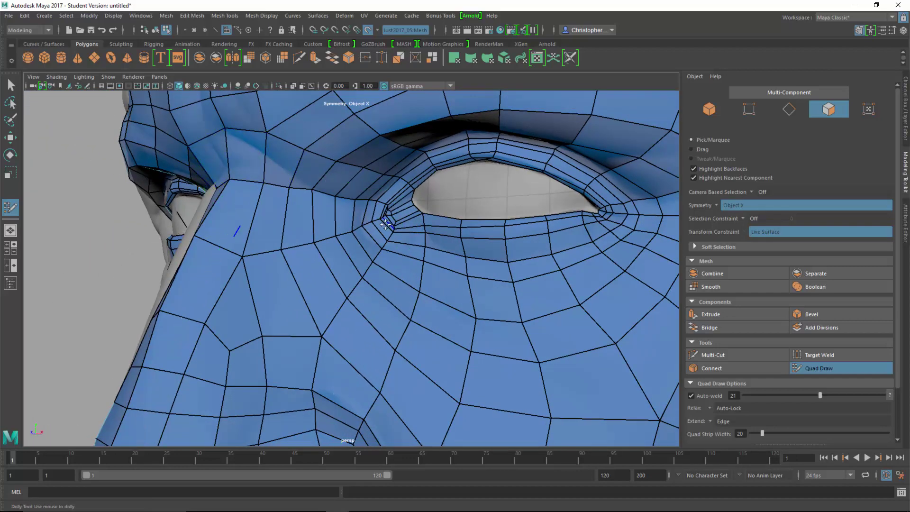
{"action": "right_click_drag", "start_coordinate": [385, 224], "coordinate": [372, 224], "text": "alt"}
{"action": "middle_click_drag", "start_coordinate": [372, 224], "coordinate": [427, 208], "text": "alt"}
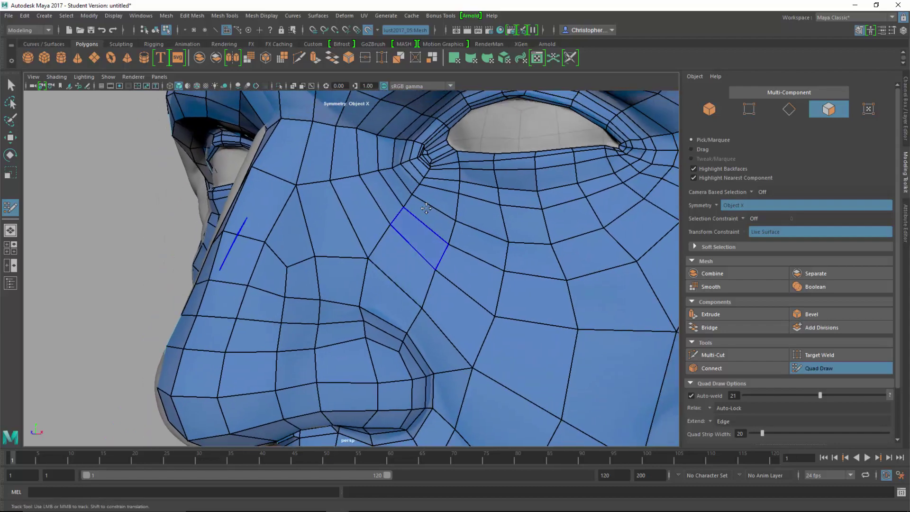
{"action": "left_click", "coordinate": [443, 164], "text": "ctrl"}
{"action": "right_click_drag", "start_coordinate": [473, 268], "coordinate": [417, 268], "text": "alt"}
{"action": "left_click_drag", "start_coordinate": [418, 268], "coordinate": [406, 295], "text": "alt"}
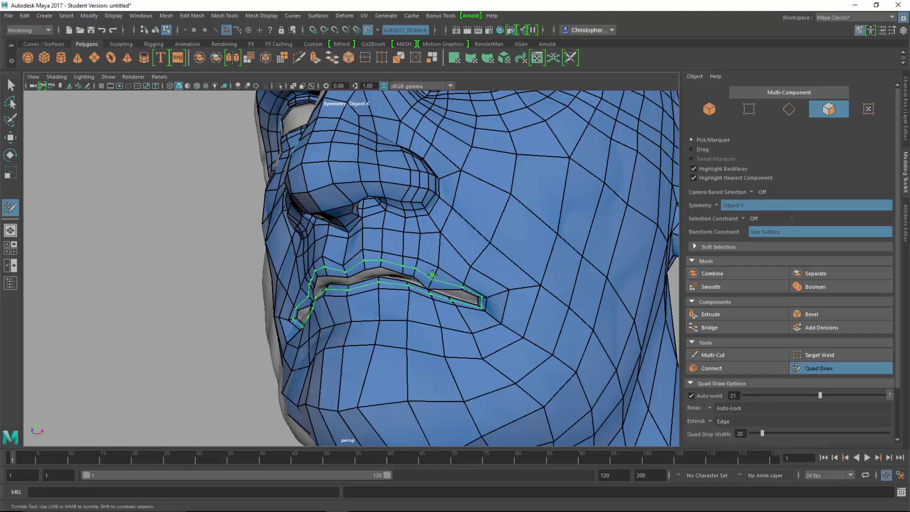
{"action": "key", "text": "ctrl+z"}
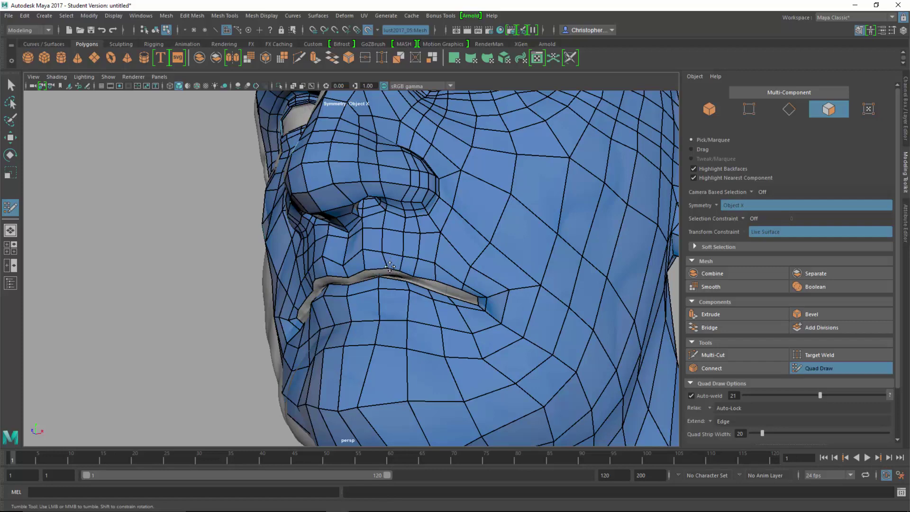
Examine the mesh around the mouth, nose, brow and eye openings for uneven edge flow.
{"action": "middle_click_drag", "start_coordinate": [462, 257], "coordinate": [427, 427], "text": "alt"}
{"action": "right_click_drag", "start_coordinate": [427, 361], "coordinate": [469, 360], "text": "alt"}
{"action": "middle_click_drag", "start_coordinate": [418, 374], "coordinate": [446, 238], "text": "alt"}
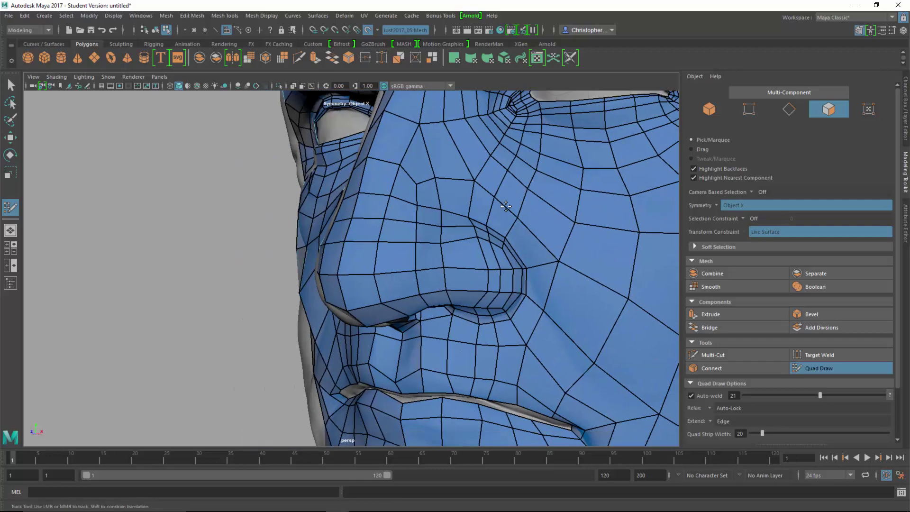
{"action": "scroll", "coordinate": [446, 238], "scroll_direction": "down", "scroll_amount": 5}
{"action": "scroll", "coordinate": [430, 285], "scroll_direction": "up", "scroll_amount": 5}
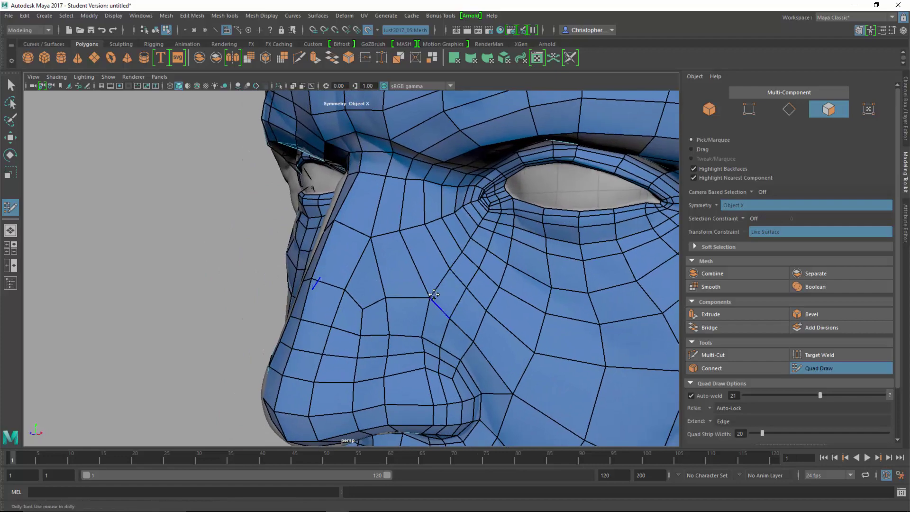
{"action": "middle_click_drag", "start_coordinate": [429, 135], "coordinate": [452, 208], "text": "alt"}
{"action": "left_click_drag", "start_coordinate": [453, 208], "coordinate": [426, 204], "text": "alt"}
{"action": "middle_click_drag", "start_coordinate": [413, 156], "coordinate": [414, 250], "text": "alt"}
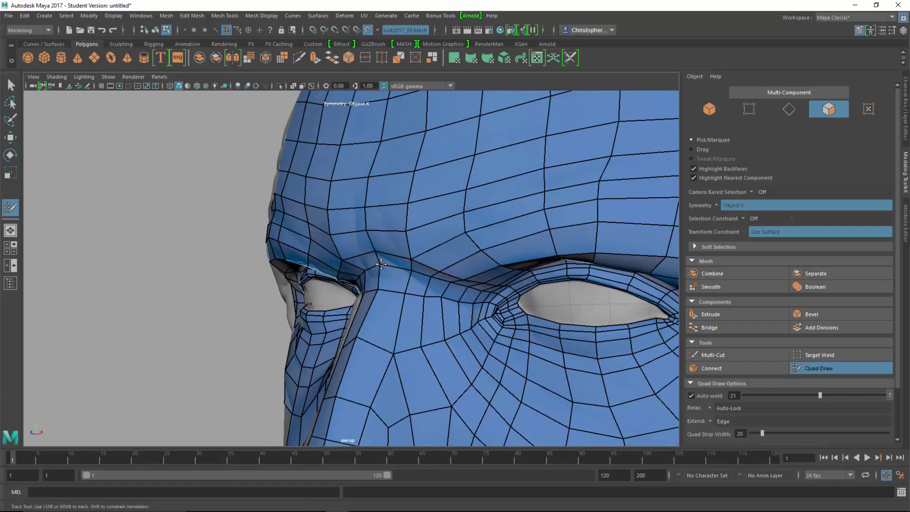
{"action": "scroll", "coordinate": [381, 264], "scroll_direction": "down", "scroll_amount": 5}
{"action": "scroll", "coordinate": [462, 255], "scroll_direction": "up", "scroll_amount": 5}
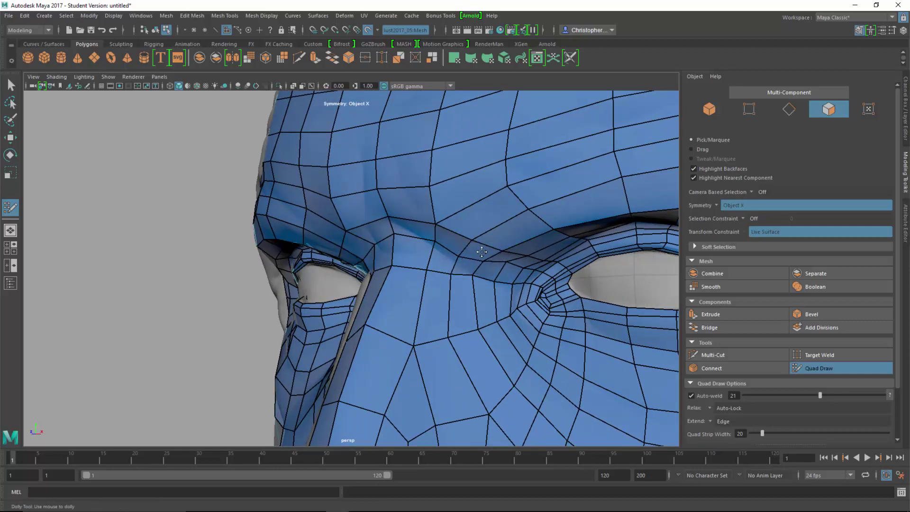
{"action": "right_click_drag", "start_coordinate": [499, 249], "coordinate": [429, 251], "text": "alt"}
{"action": "middle_click_drag", "start_coordinate": [429, 251], "coordinate": [372, 278], "text": "alt"}
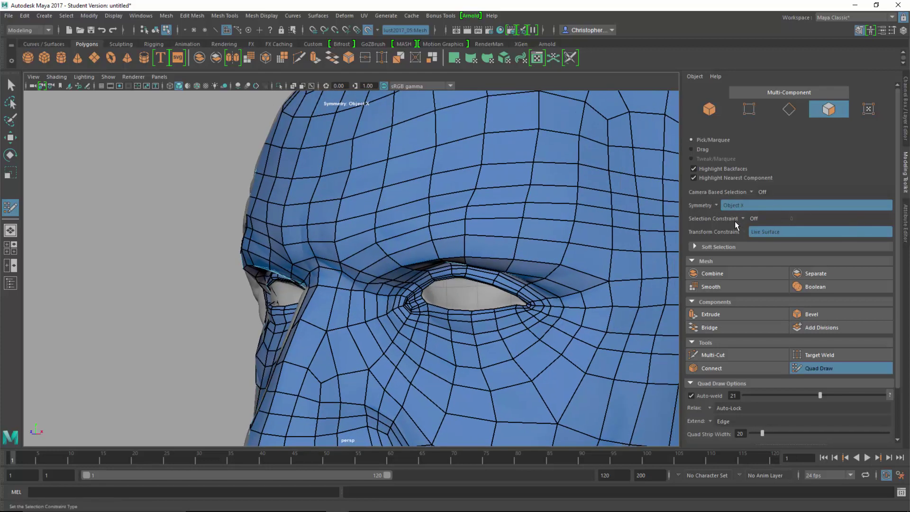
Turn symmetry off for the retopology mesh and accept the Student Version save notice.
{"action": "left_click", "coordinate": [722, 206]}
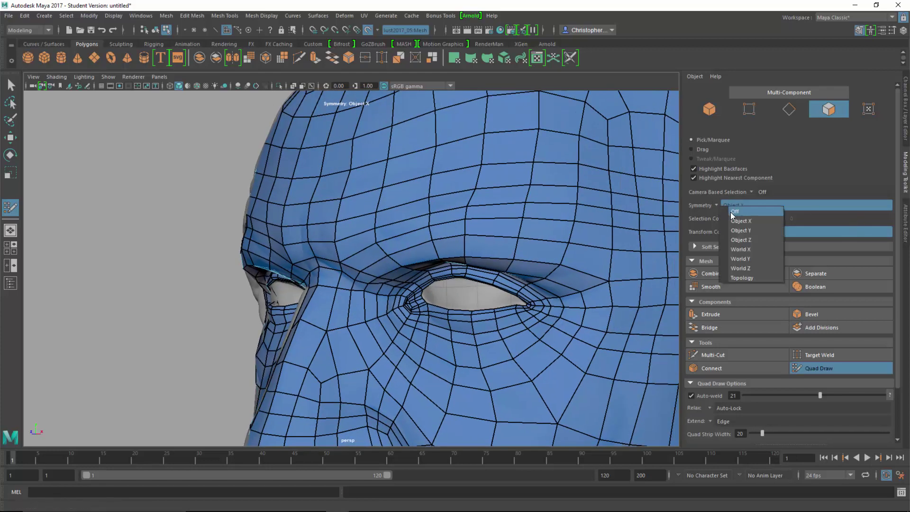
{"action": "left_click", "coordinate": [730, 212]}
{"action": "left_click_drag", "start_coordinate": [452, 280], "coordinate": [444, 262], "text": "alt"}
{"action": "right_click_drag", "start_coordinate": [445, 263], "coordinate": [528, 269], "text": "alt"}
{"action": "middle_click_drag", "start_coordinate": [601, 257], "coordinate": [507, 266], "text": "alt"}
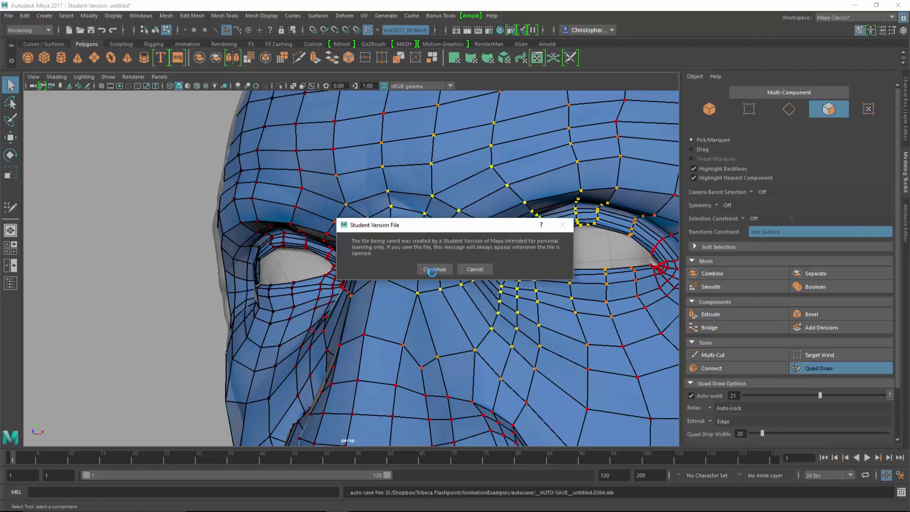
{"action": "left_click", "coordinate": [432, 269]}
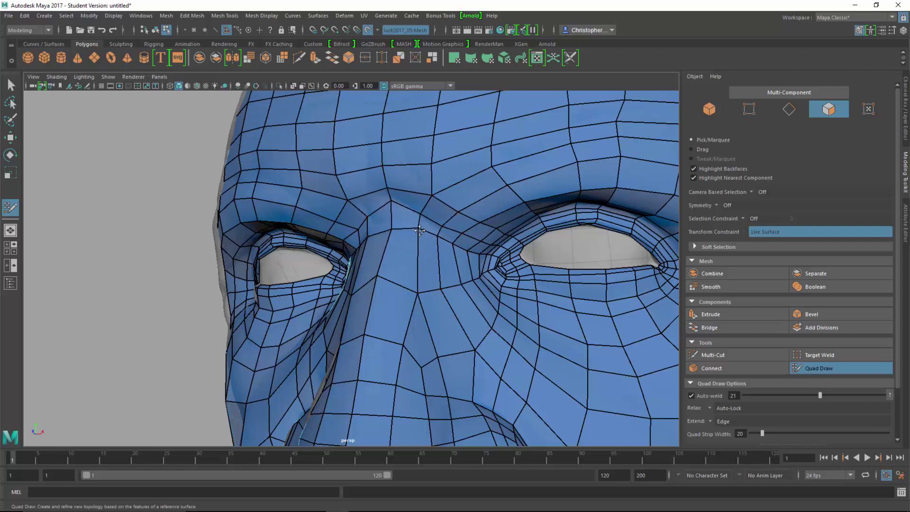
Relax the vertices across the brow and around the upper eyelid on the other half of the face.
{"action": "mouse_move", "coordinate": [419, 237]}
{"action": "left_mouse_down", "text": "alt"}
{"action": "mouse_move", "coordinate": [440, 248]}
{"action": "mouse_move", "coordinate": [522, 233]}
{"action": "mouse_move", "coordinate": [523, 248]}
{"action": "left_mouse_up", "text": "alt"}
{"action": "left_click_drag", "start_coordinate": [539, 215], "coordinate": [550, 180], "text": "shift"}
{"action": "left_click_drag", "start_coordinate": [486, 236], "coordinate": [490, 234], "text": "shift"}
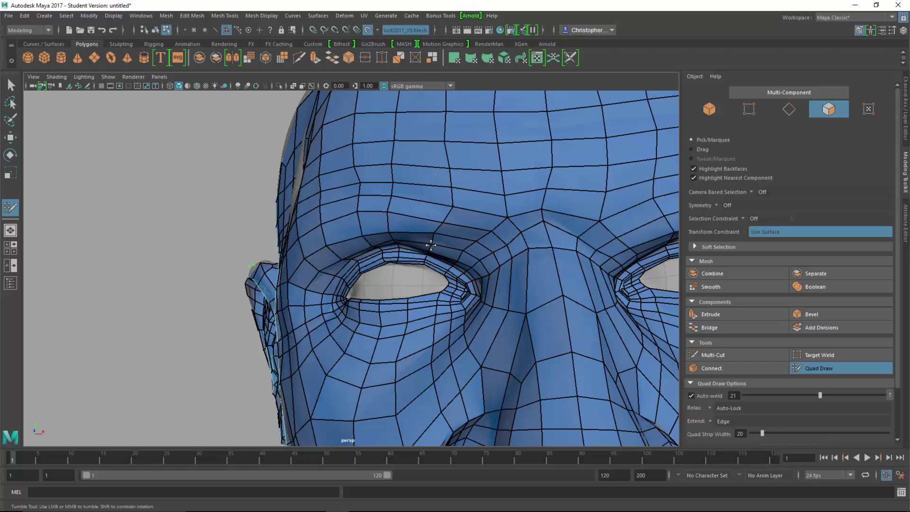
{"action": "right_click_drag", "start_coordinate": [444, 258], "coordinate": [536, 256], "text": "alt"}
{"action": "middle_click_drag", "start_coordinate": [536, 256], "coordinate": [484, 298], "text": "alt"}
{"action": "left_click_drag", "start_coordinate": [484, 297], "coordinate": [490, 303], "text": "alt"}
{"action": "middle_click_drag", "start_coordinate": [491, 304], "coordinate": [397, 259], "text": "alt"}
{"action": "mouse_move", "coordinate": [398, 259]}
{"action": "left_mouse_down", "text": "shift"}
{"action": "mouse_move", "coordinate": [389, 263]}
{"action": "mouse_move", "coordinate": [412, 268]}
{"action": "mouse_move", "coordinate": [274, 298]}
{"action": "left_mouse_up", "text": "shift"}
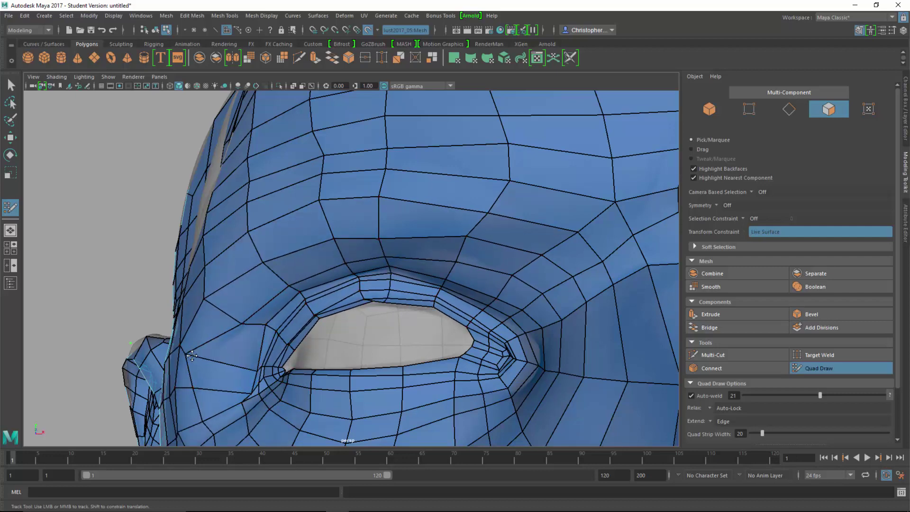
Relax the crowded vertices at the outer eye corner and the quads below the eye.
{"action": "scroll", "coordinate": [285, 355], "scroll_direction": "up", "scroll_amount": 2}
{"action": "left_click_drag", "start_coordinate": [284, 355], "coordinate": [417, 256], "text": "alt"}
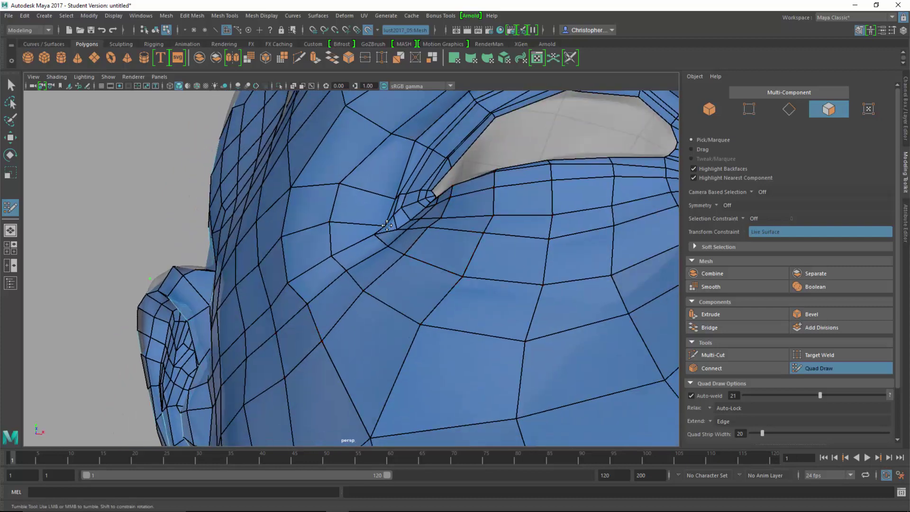
{"action": "mouse_move", "coordinate": [400, 222]}
{"action": "left_mouse_down", "text": "shift"}
{"action": "mouse_move", "coordinate": [411, 207]}
{"action": "mouse_move", "coordinate": [378, 226]}
{"action": "left_mouse_up", "text": "shift"}
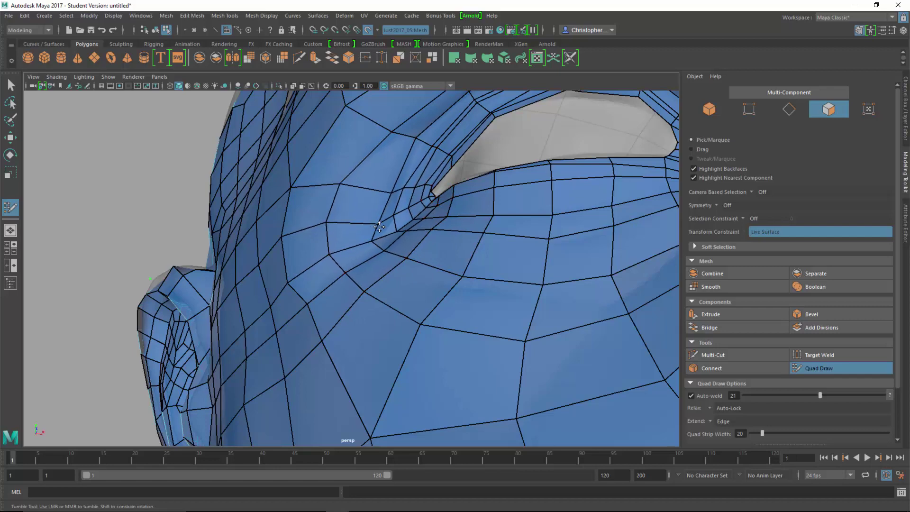
{"action": "scroll", "coordinate": [379, 225], "scroll_direction": "down", "scroll_amount": 3}
{"action": "mouse_move", "coordinate": [494, 273]}
{"action": "left_mouse_down", "text": "shift"}
{"action": "mouse_move", "coordinate": [475, 269]}
{"action": "mouse_move", "coordinate": [526, 286]}
{"action": "mouse_move", "coordinate": [550, 278]}
{"action": "mouse_move", "coordinate": [576, 367]}
{"action": "left_mouse_up", "text": "shift"}
Relax the quads beside the nostril wing and those between the inner eye corner and the nose bridge.
{"action": "middle_click_drag", "start_coordinate": [575, 368], "coordinate": [468, 212], "text": "alt"}
{"action": "mouse_move", "coordinate": [487, 222]}
{"action": "left_mouse_down", "text": "alt"}
{"action": "mouse_move", "coordinate": [502, 229]}
{"action": "mouse_move", "coordinate": [505, 246]}
{"action": "left_mouse_up", "text": "alt"}
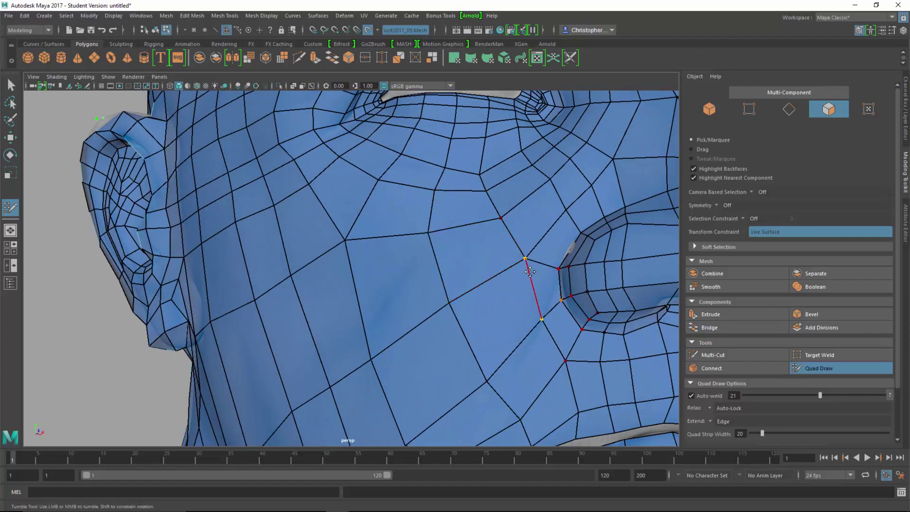
{"action": "mouse_move", "coordinate": [545, 268]}
{"action": "left_mouse_down", "text": "shift"}
{"action": "mouse_move", "coordinate": [563, 254]}
{"action": "mouse_move", "coordinate": [557, 300]}
{"action": "left_mouse_up", "text": "shift"}
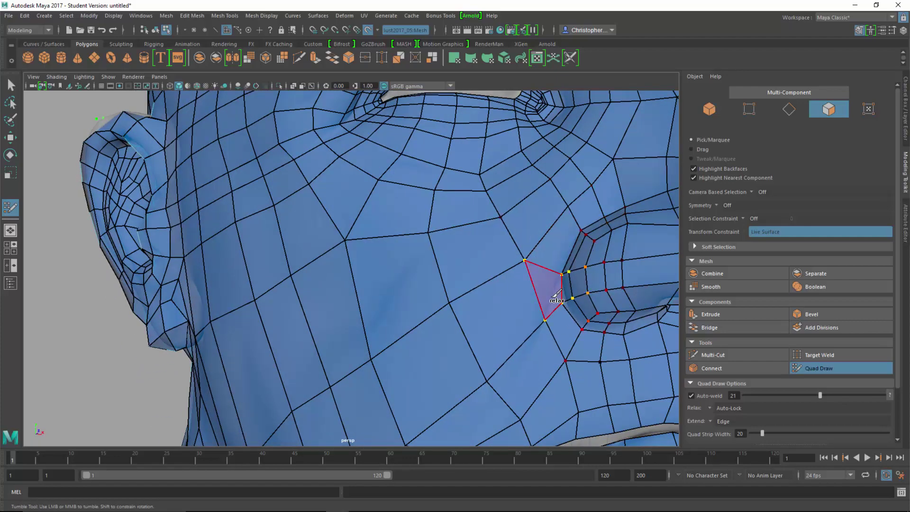
{"action": "mouse_move", "coordinate": [605, 323]}
{"action": "left_mouse_down", "text": "shift"}
{"action": "mouse_move", "coordinate": [585, 319]}
{"action": "mouse_move", "coordinate": [598, 313]}
{"action": "left_mouse_up", "text": "shift"}
{"action": "middle_click_drag", "start_coordinate": [598, 313], "coordinate": [483, 242], "text": "alt"}
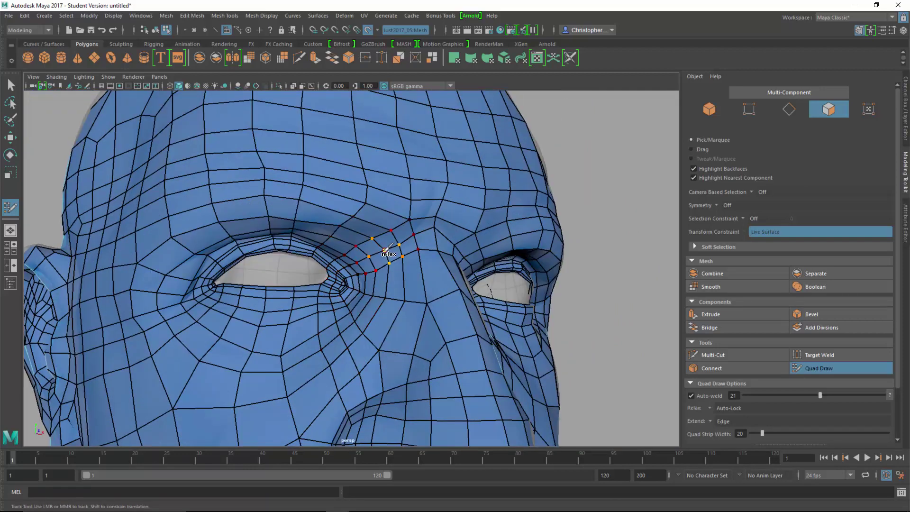
{"action": "left_click_drag", "start_coordinate": [392, 251], "coordinate": [400, 238], "text": "shift"}
Reposition individual cheek vertices below the opposite eye's outer corner to even out the large quads.
{"action": "left_click_drag", "start_coordinate": [469, 253], "coordinate": [360, 273], "text": "alt"}
{"action": "middle_click_drag", "start_coordinate": [331, 337], "coordinate": [358, 227], "text": "alt"}
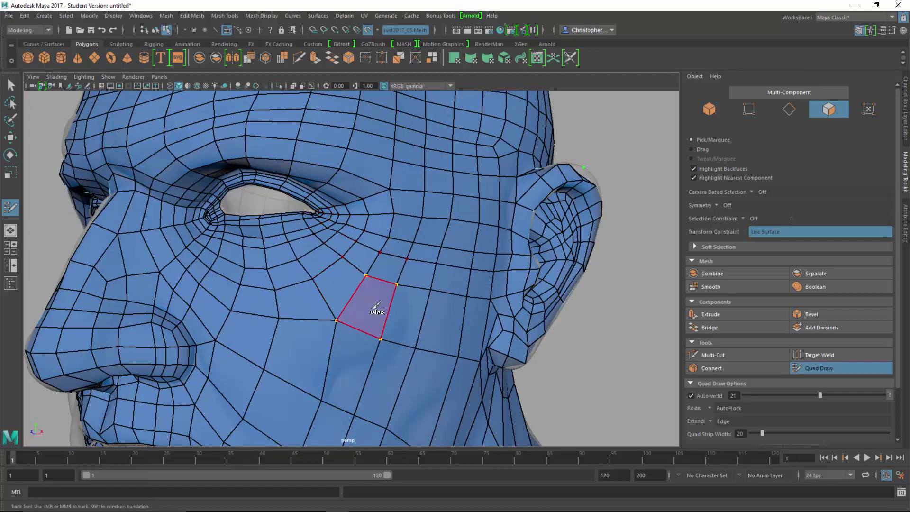
{"action": "left_click_drag", "start_coordinate": [337, 322], "coordinate": [419, 353]}
{"action": "left_click_drag", "start_coordinate": [401, 284], "coordinate": [406, 284]}
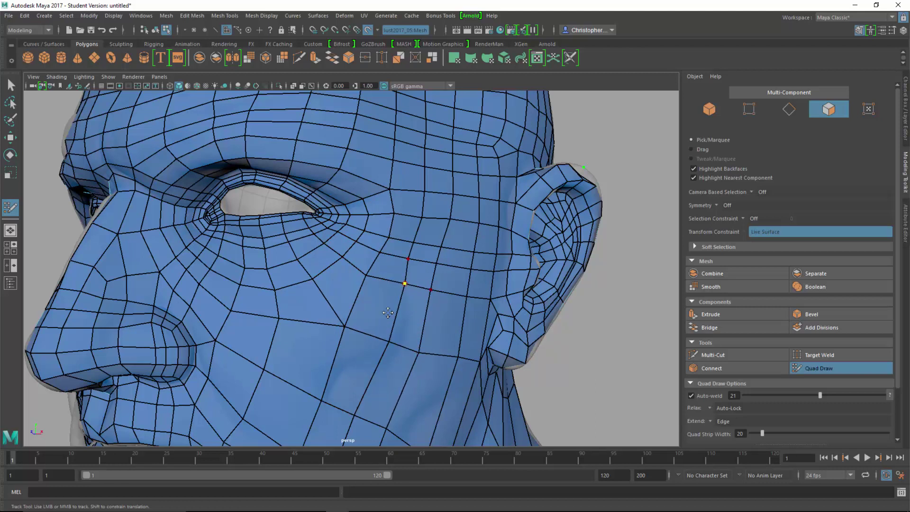
{"action": "left_click_drag", "start_coordinate": [388, 347], "coordinate": [393, 349]}
{"action": "left_click_drag", "start_coordinate": [322, 401], "coordinate": [326, 397]}
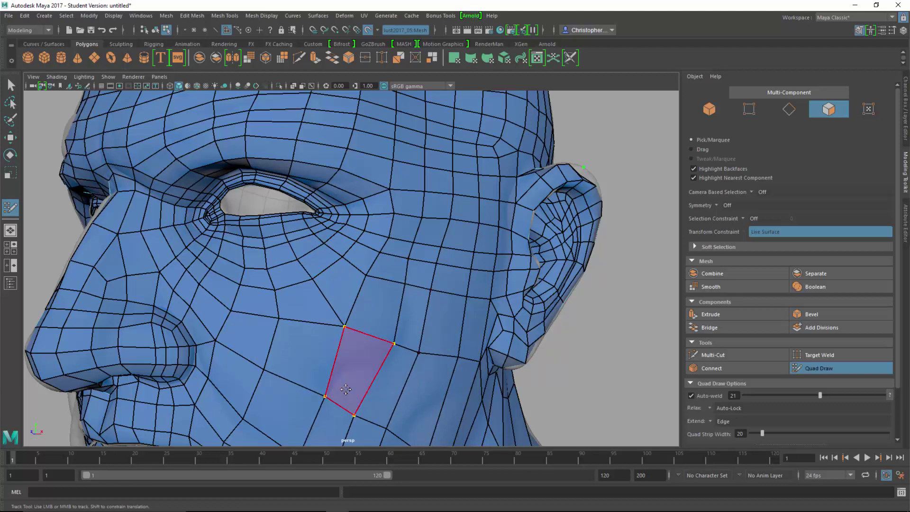